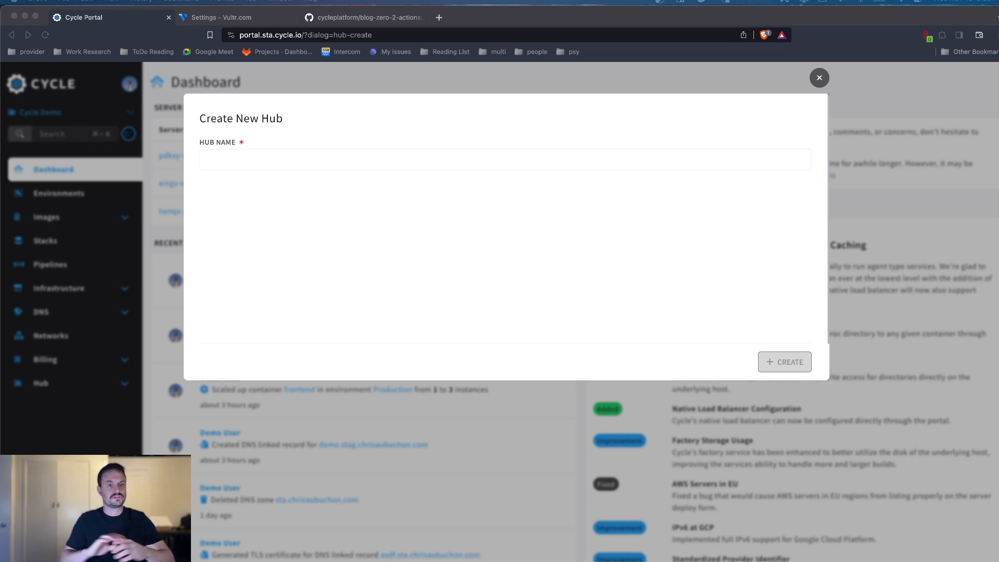
Step: Create a new hub named Demo Hub Redeploy
left_click(295, 160)
type("Demo H")
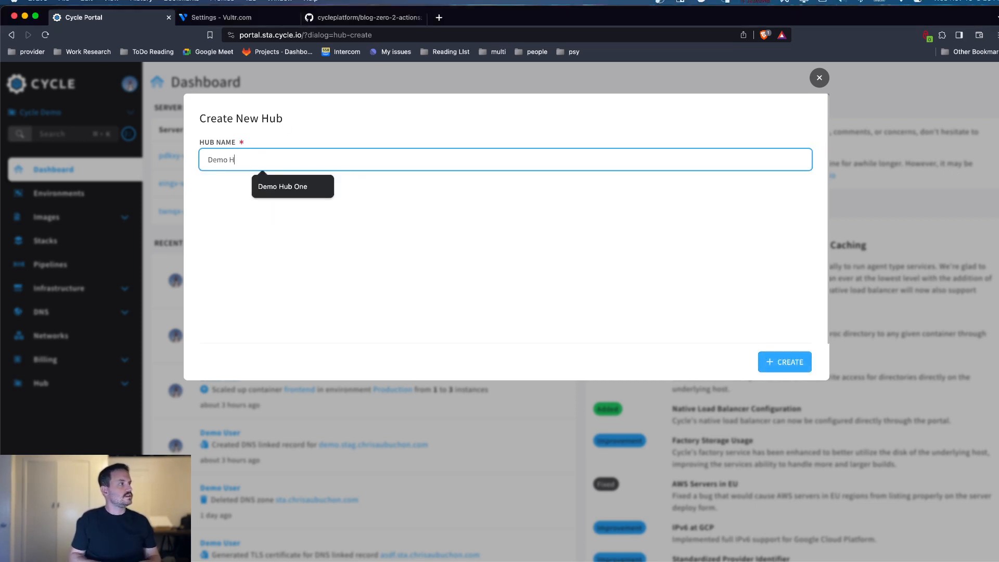
type("ub Redeploy")
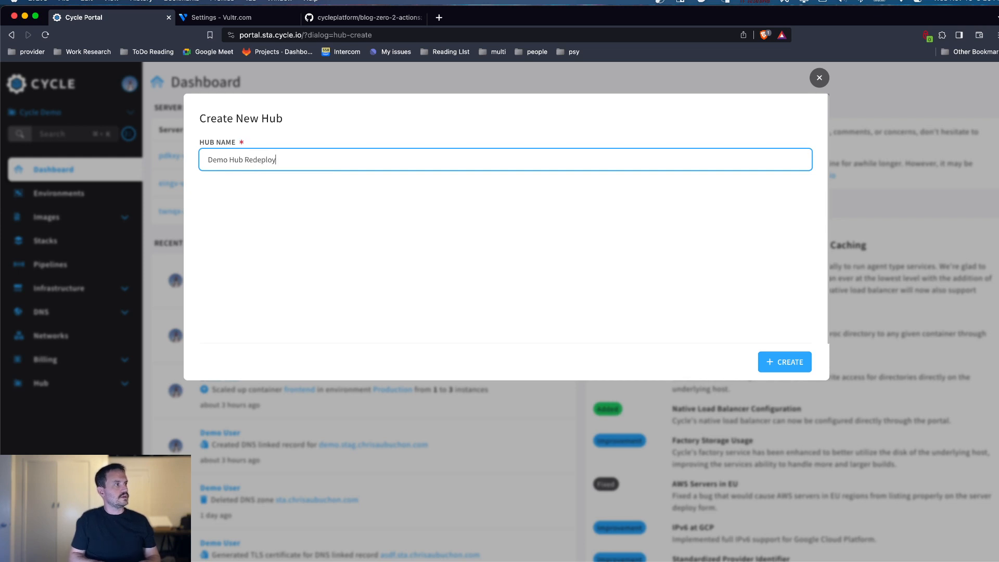
left_click(780, 359)
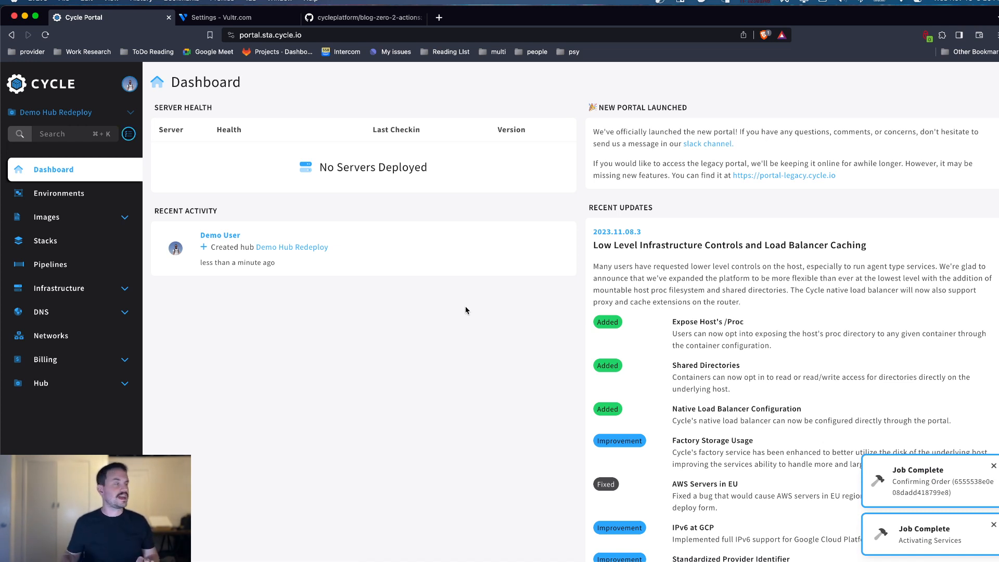
Step: Start adding an infrastructure provider to the hub, and copy the API key from the Vultr account settings
left_click(89, 293)
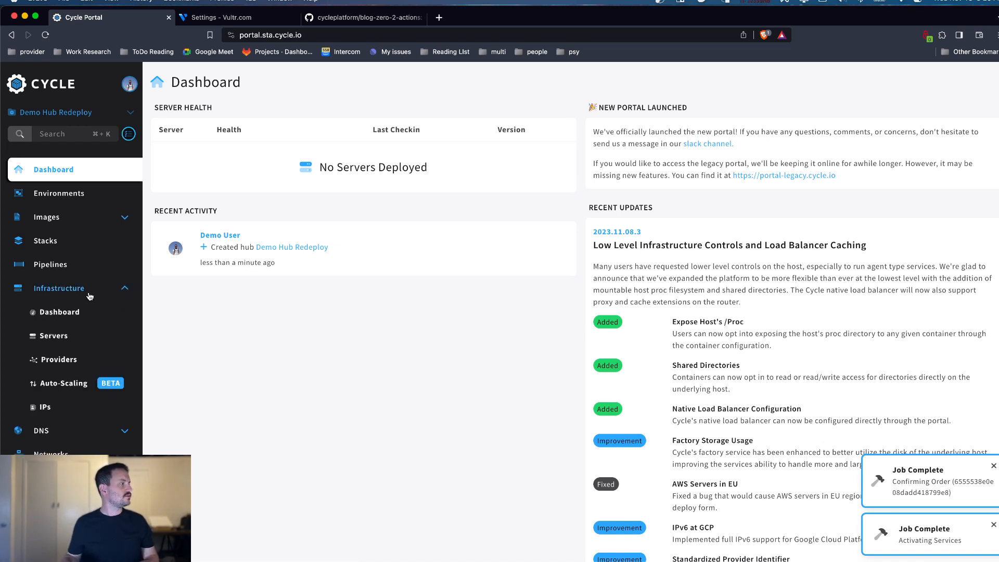
left_click(75, 363)
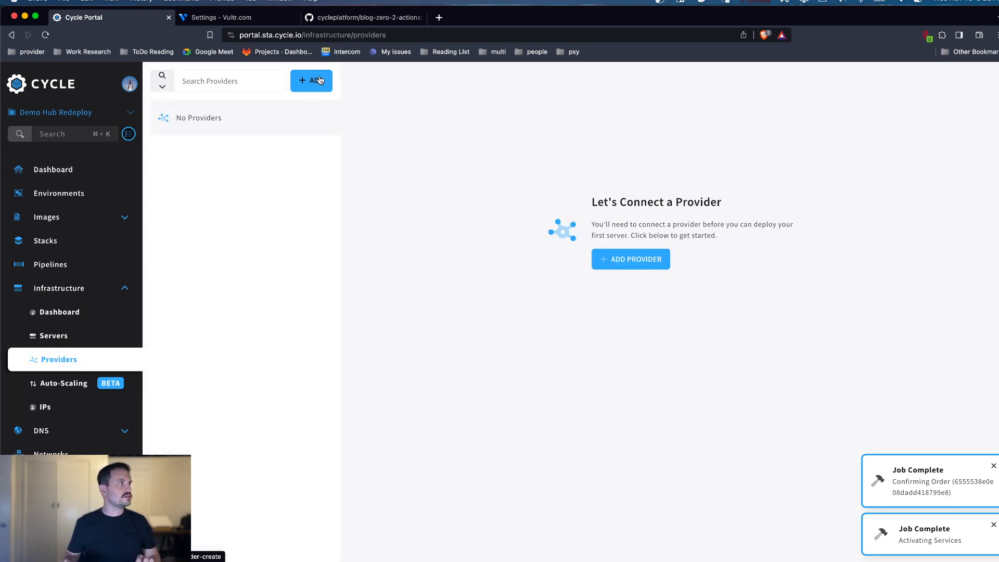
left_click(319, 79)
left_click(457, 184)
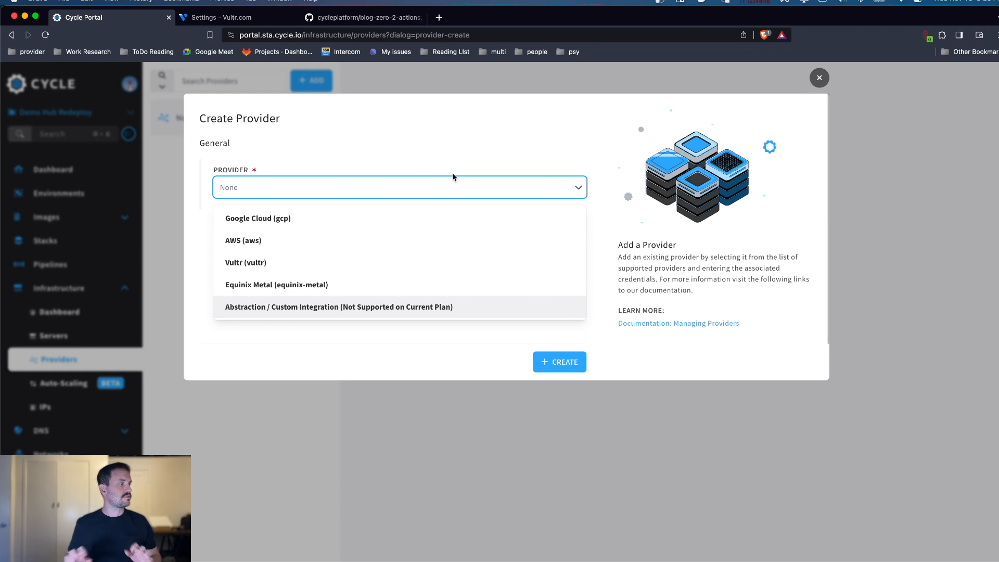
left_click(233, 20)
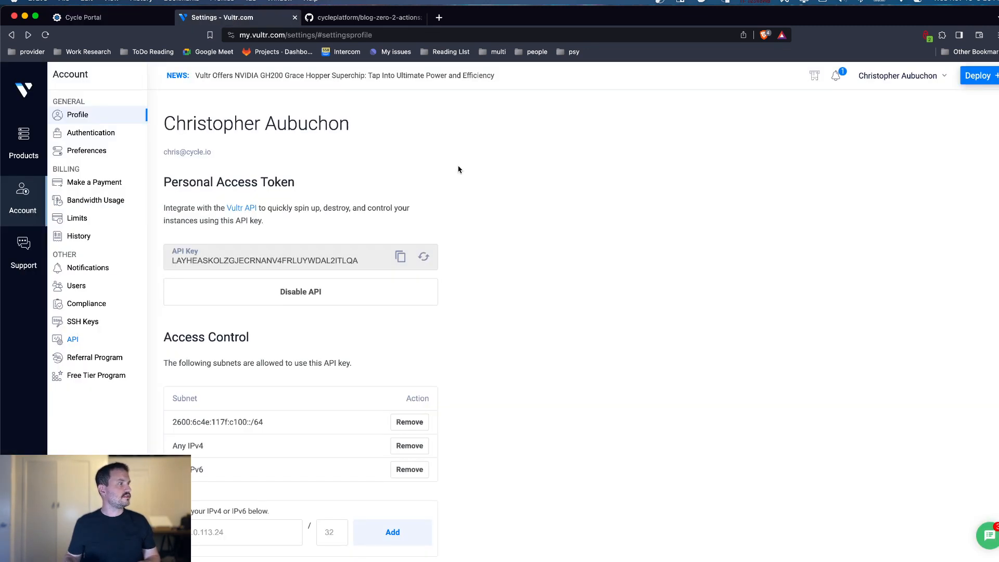
left_click(402, 257)
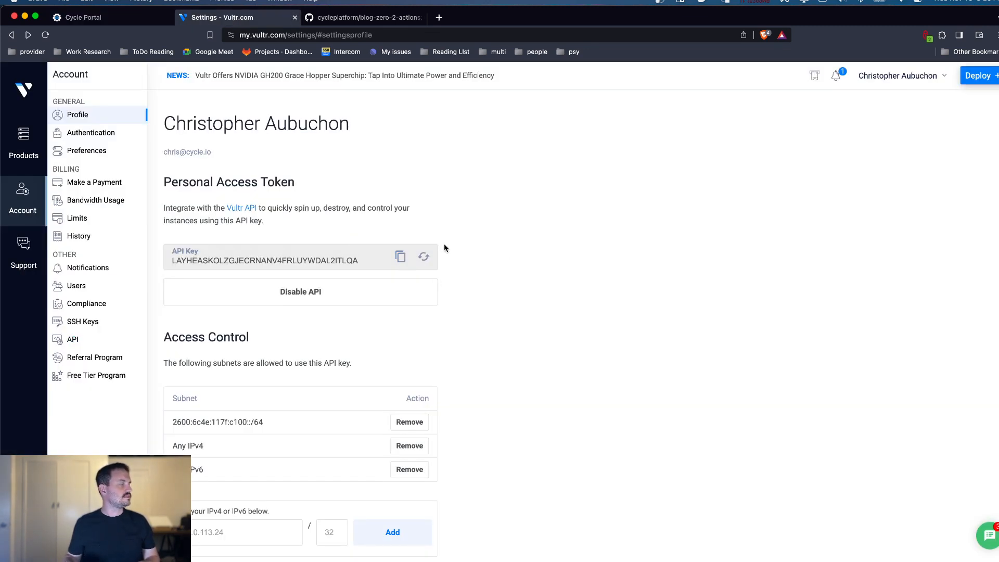
Step: Back in Cycle Portal, create the provider as Vultr (vultr) with the copied API key pasted in
left_click(90, 13)
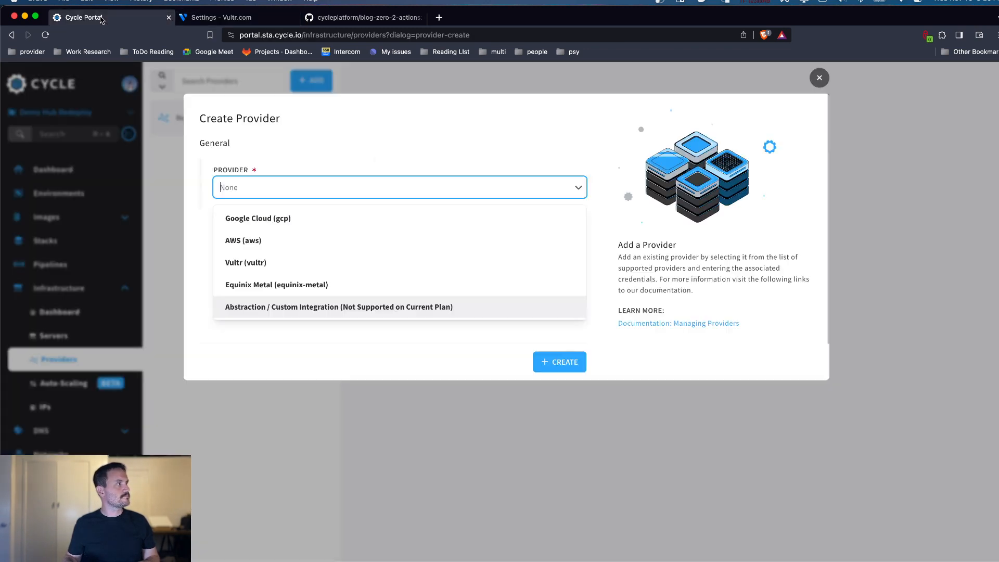
left_click(281, 262)
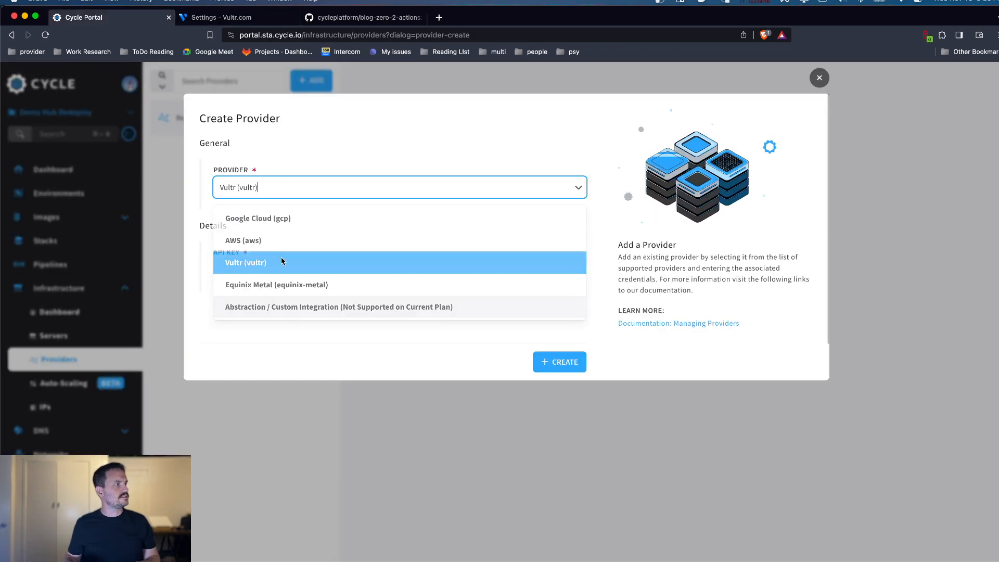
left_click(281, 262)
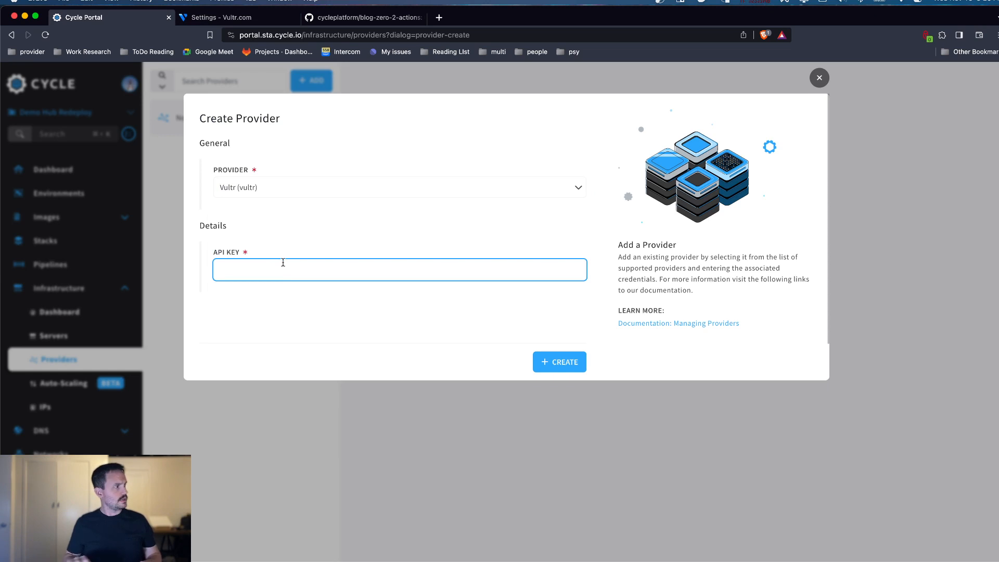
key("super+v")
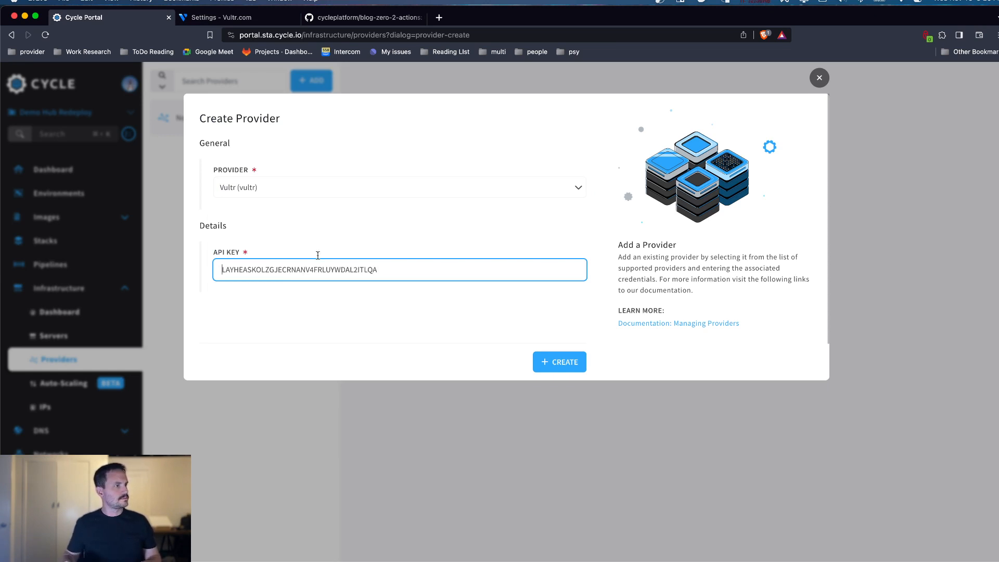
left_click(554, 361)
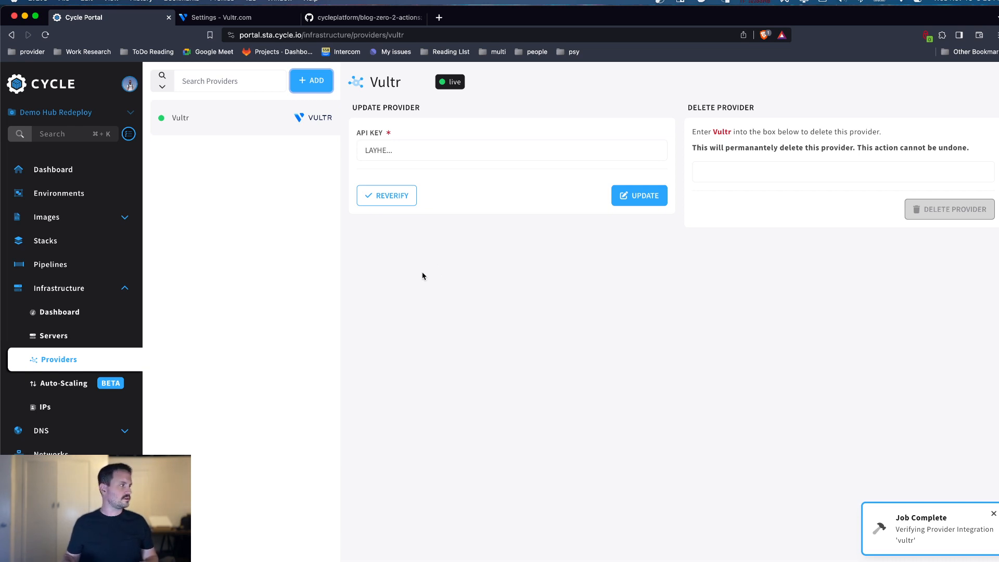
Step: Start a server deployment with the Vultr provider, filtering locations by North America and choosing Chicago, US
left_click(98, 337)
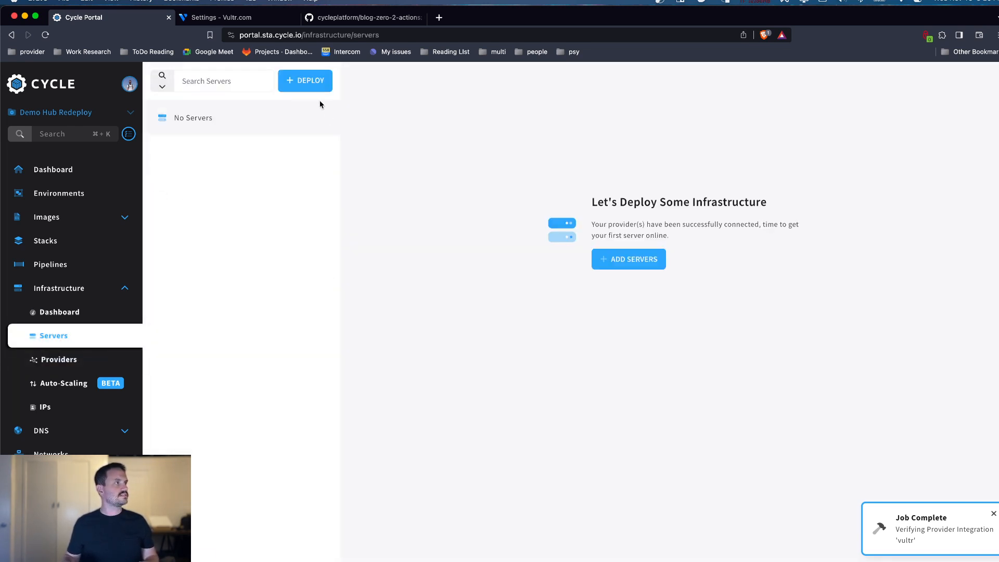
left_click(311, 82)
left_click(223, 199)
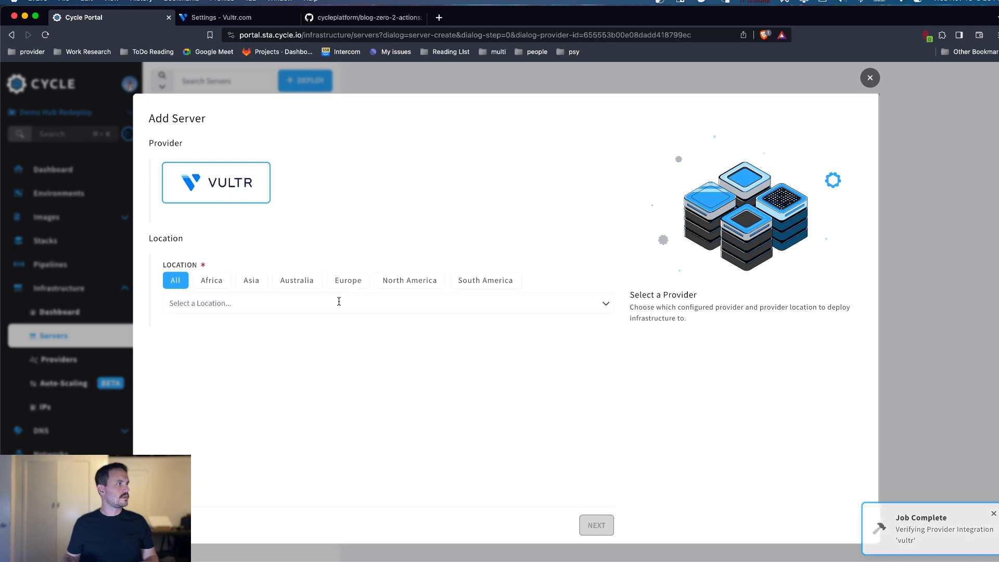
left_click(409, 281)
left_click(385, 303)
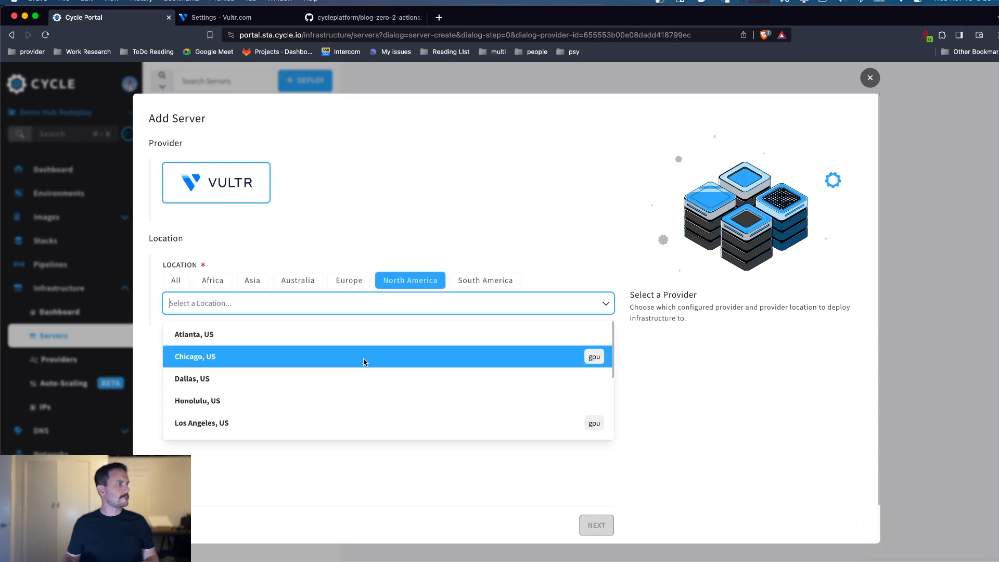
left_click(293, 358)
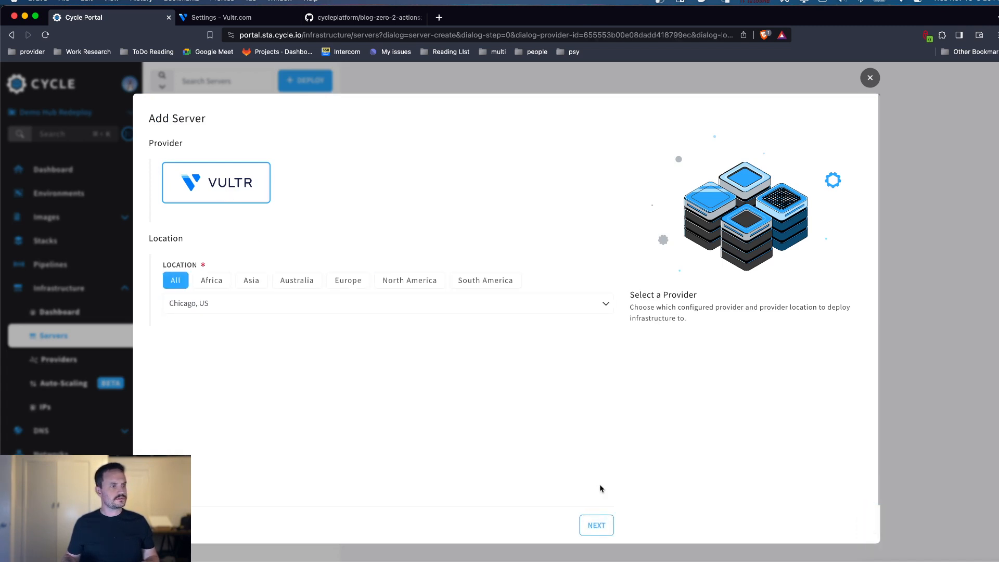
left_click(596, 523)
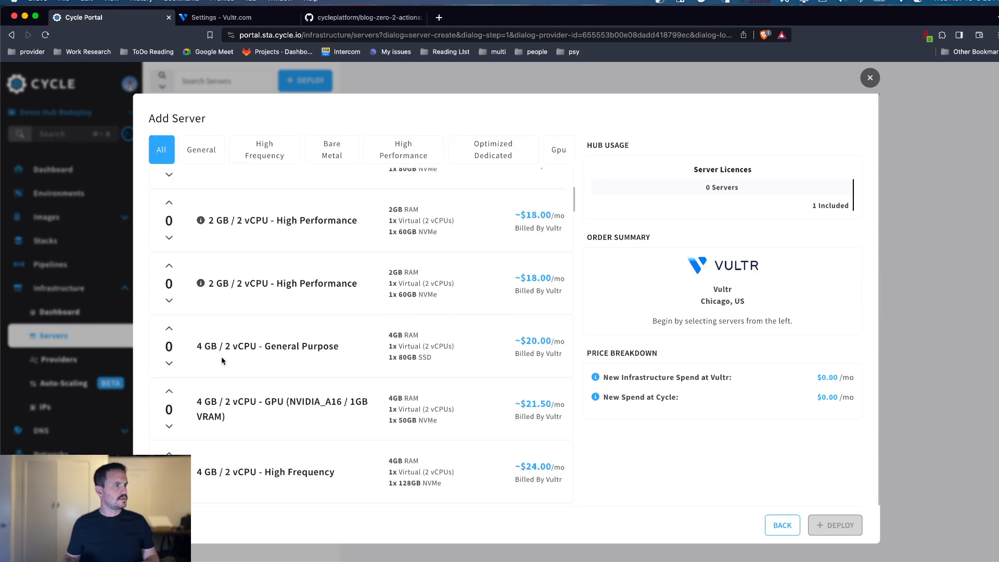
Step: Deploy one 4 GB / 2 vCPU - General Purpose server to the production cluster and open its details
scroll(218, 333, "down", 3)
left_click(169, 194)
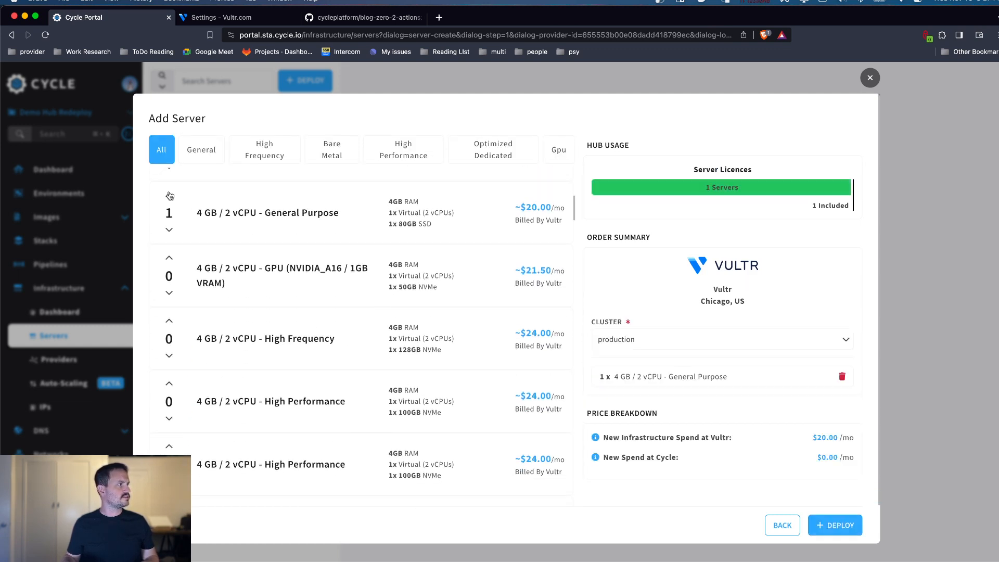
scroll(723, 330, "down", 1)
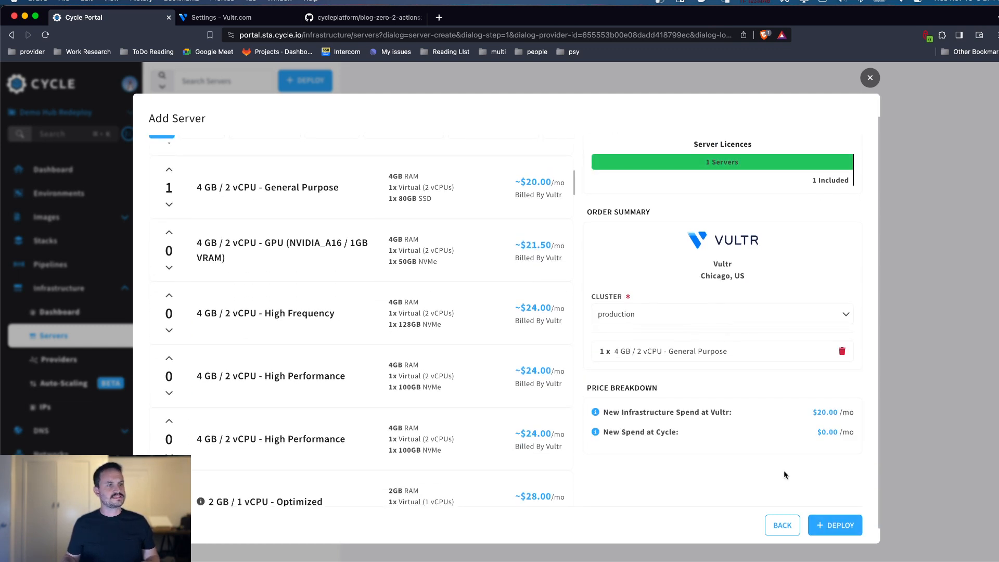
left_click(834, 525)
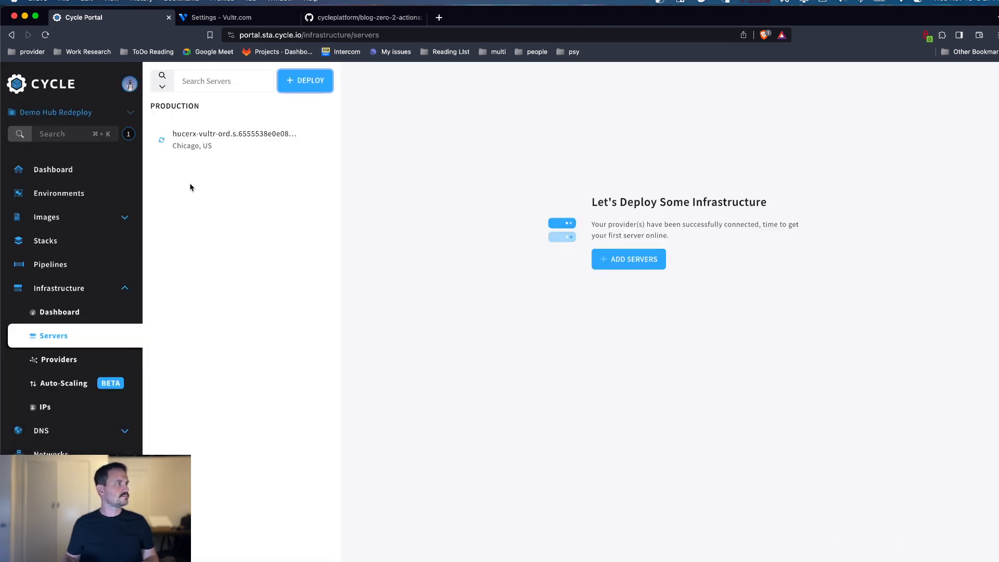
left_click(207, 139)
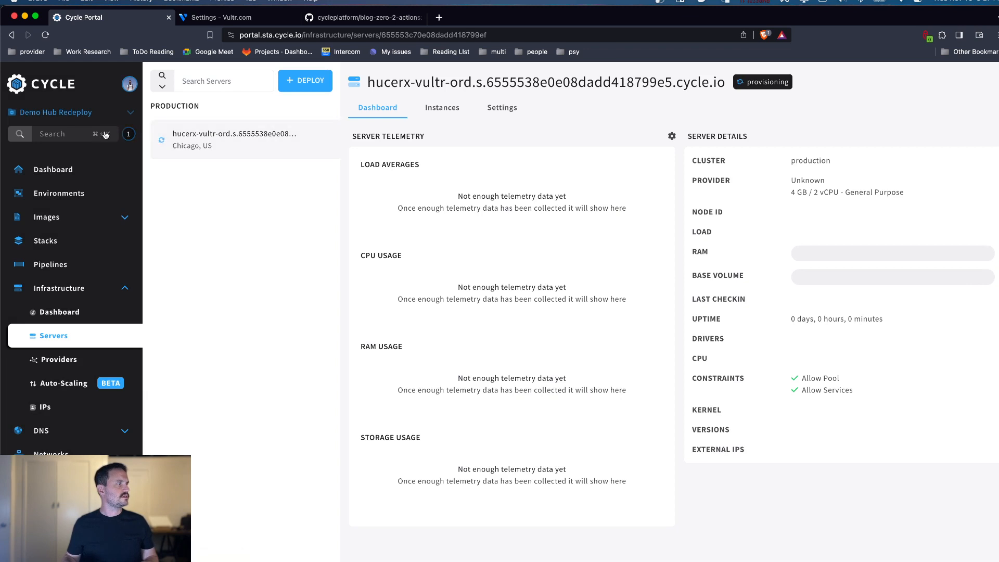
mouse_move(161, 142)
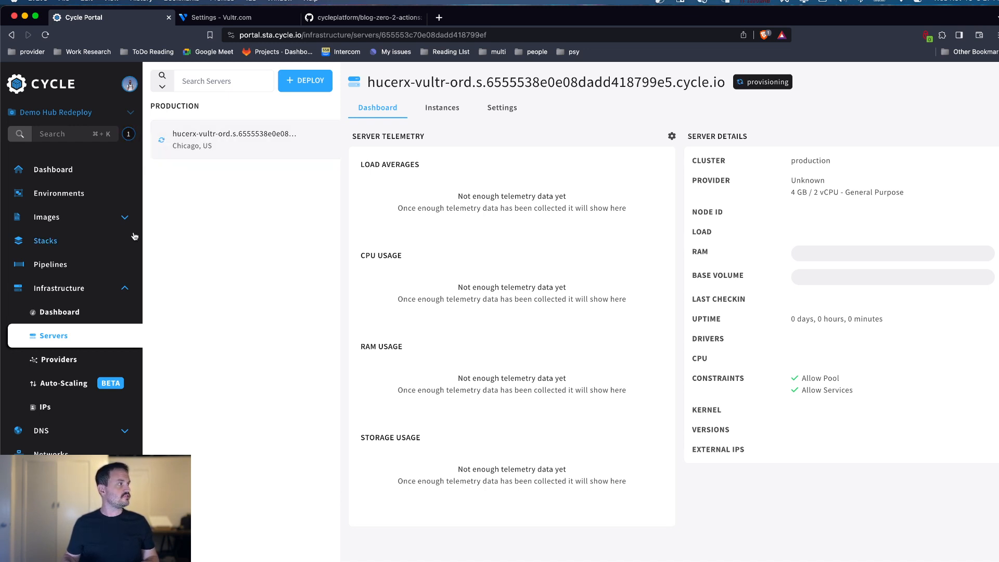
Step: Start a new image source, and copy the HTTPS clone URL of the blog-zero-2-actions repository on GitHub
left_click(117, 217)
left_click(77, 269)
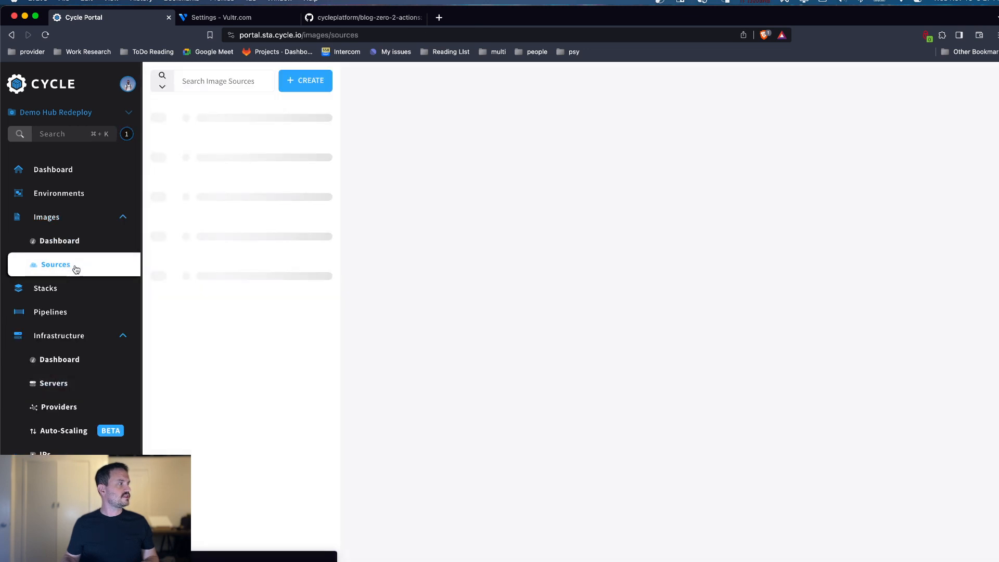
left_click(319, 91)
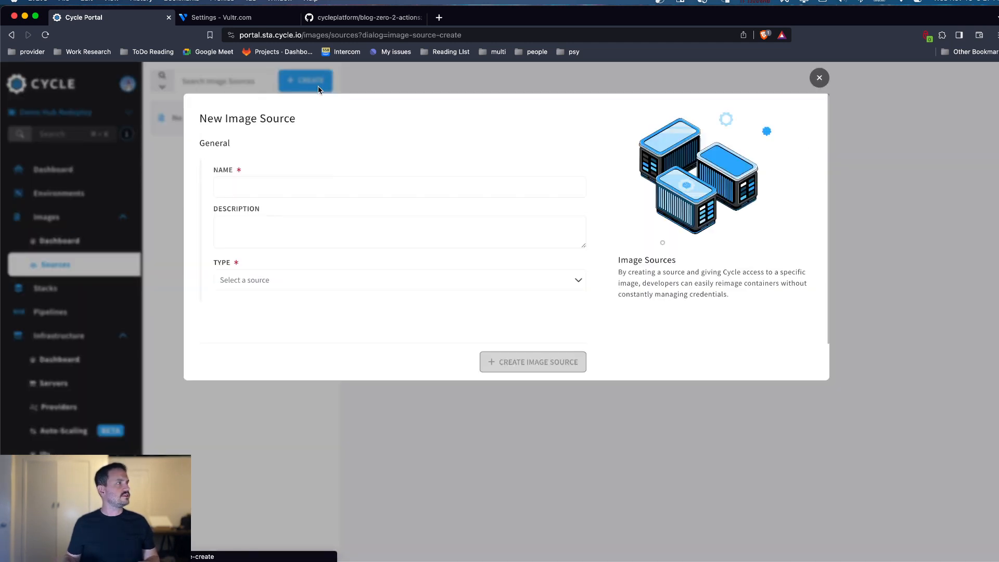
left_click(409, 16)
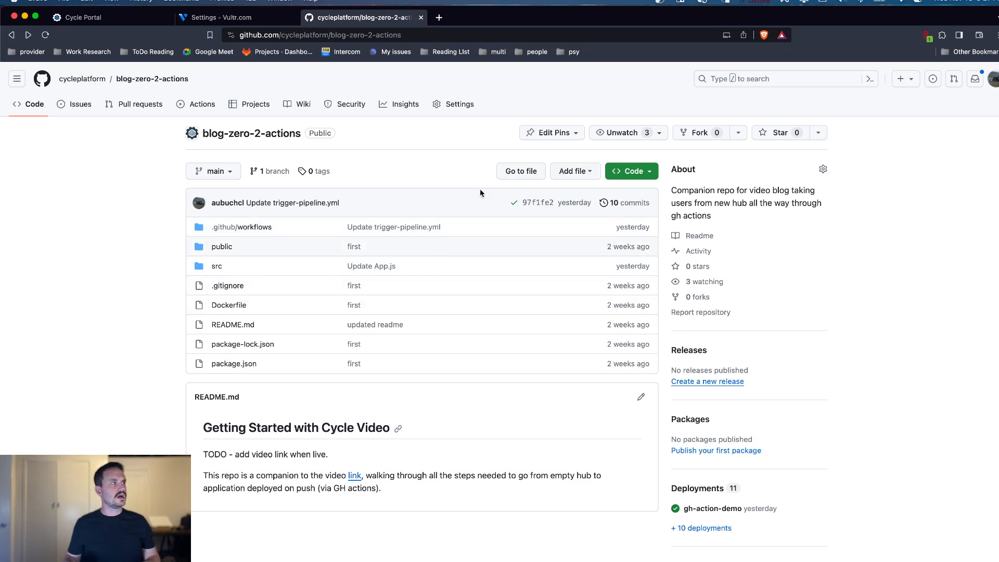
left_click(638, 177)
left_click(638, 267)
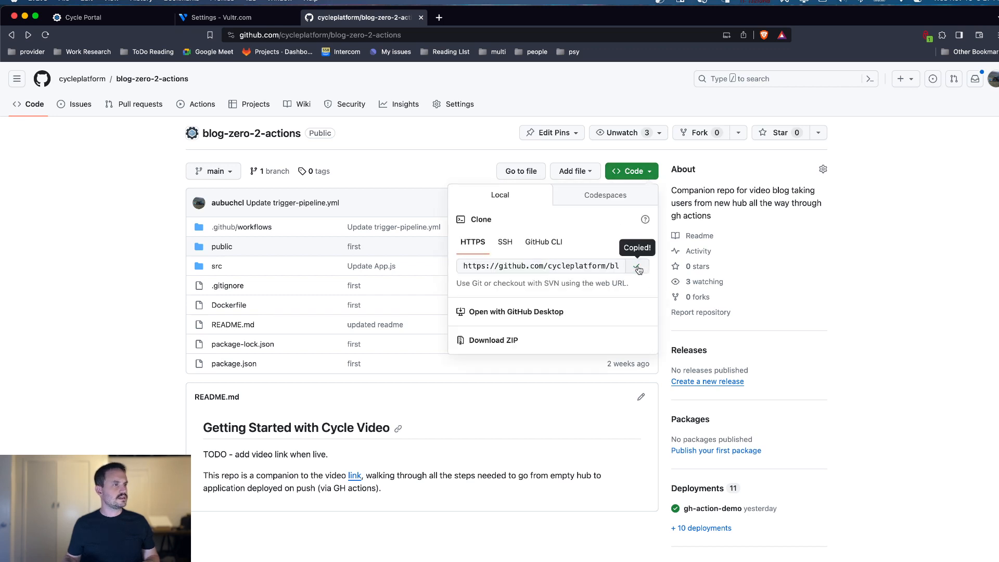
Step: In Cycle Portal, name the image source website, set its type to Docker File - Git Repo, and enter the copied repository URL
left_click(89, 18)
left_click(307, 189)
type("we")
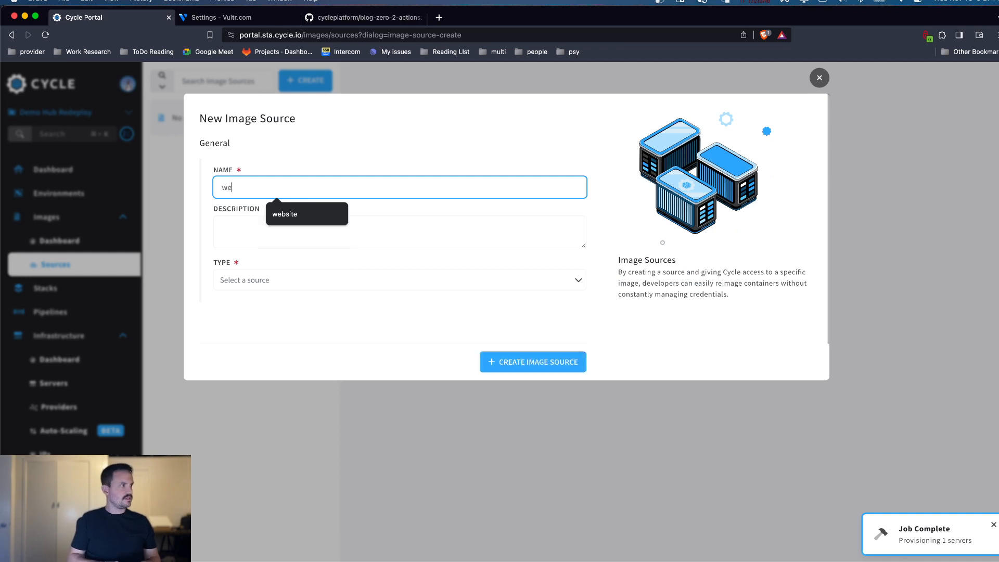
type("bsite")
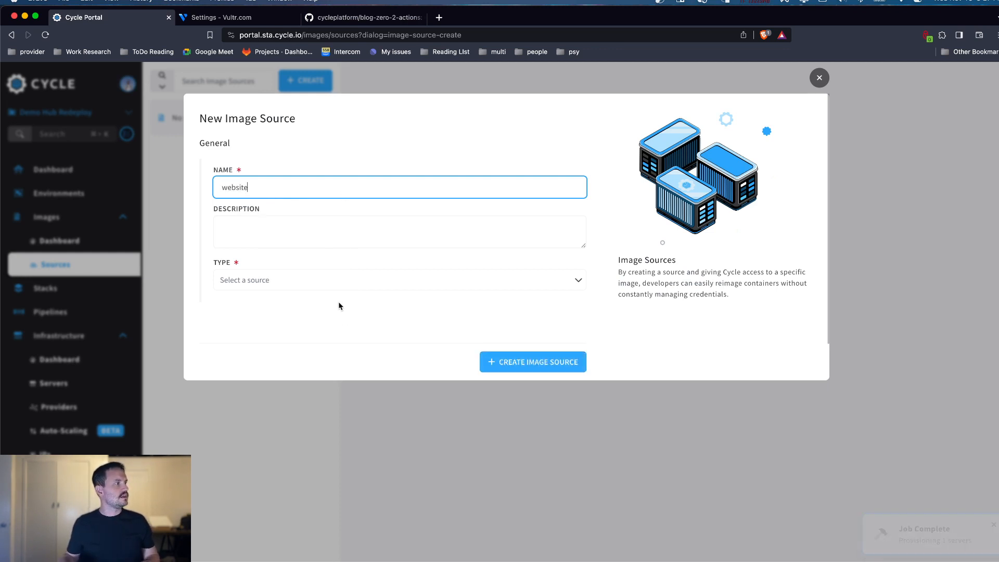
left_click(341, 281)
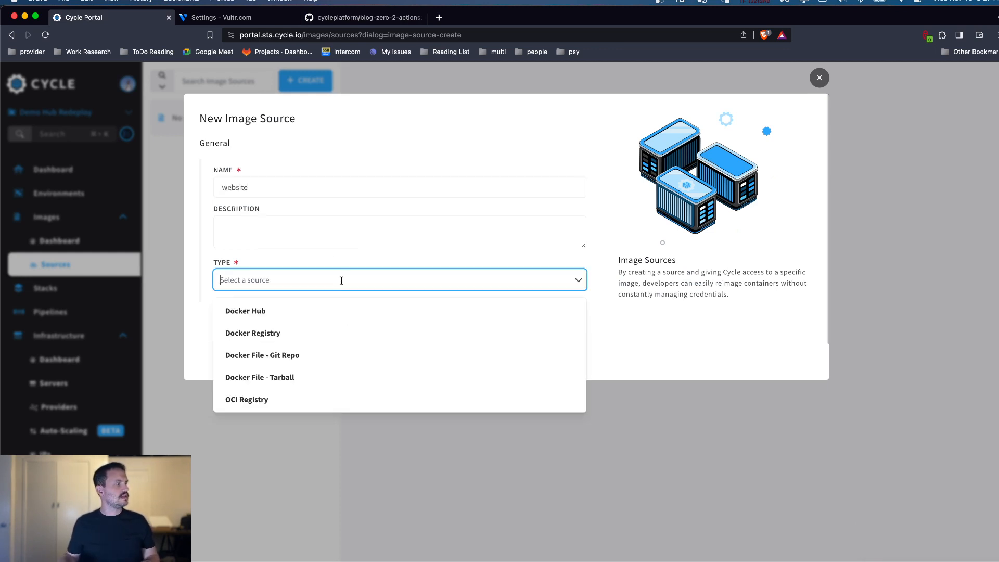
left_click(323, 354)
left_click(257, 366)
left_click(256, 390)
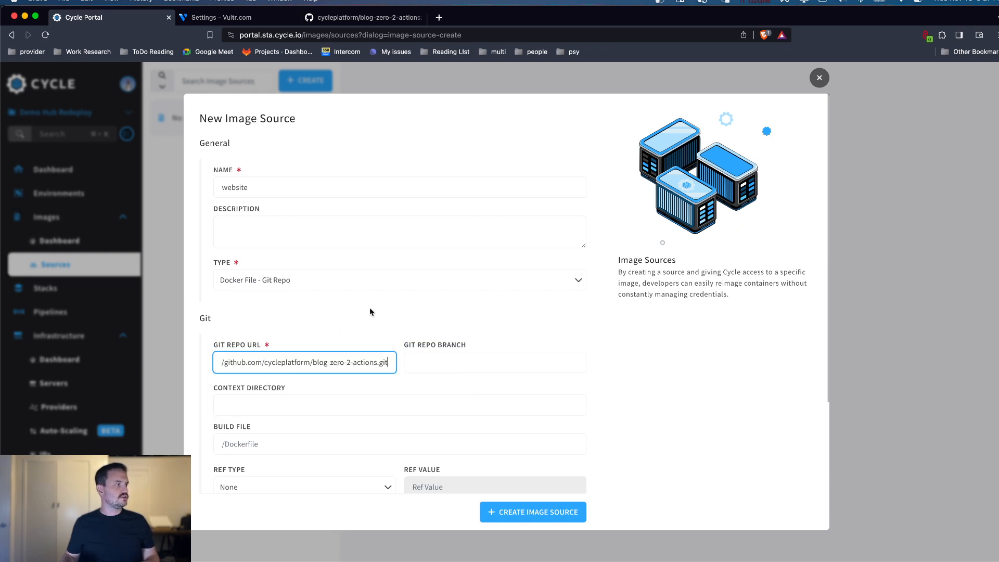
Step: Review the image source's remaining Git, authentication and target settings, and check the blog-zero-2-actions file list on GitHub
scroll(369, 314, "down", 3)
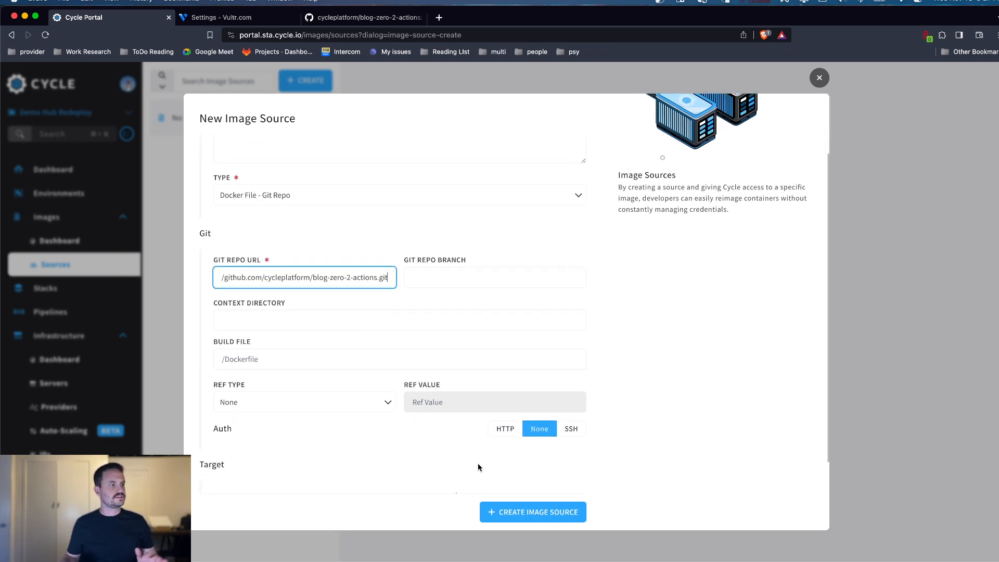
scroll(477, 467, "down", 3)
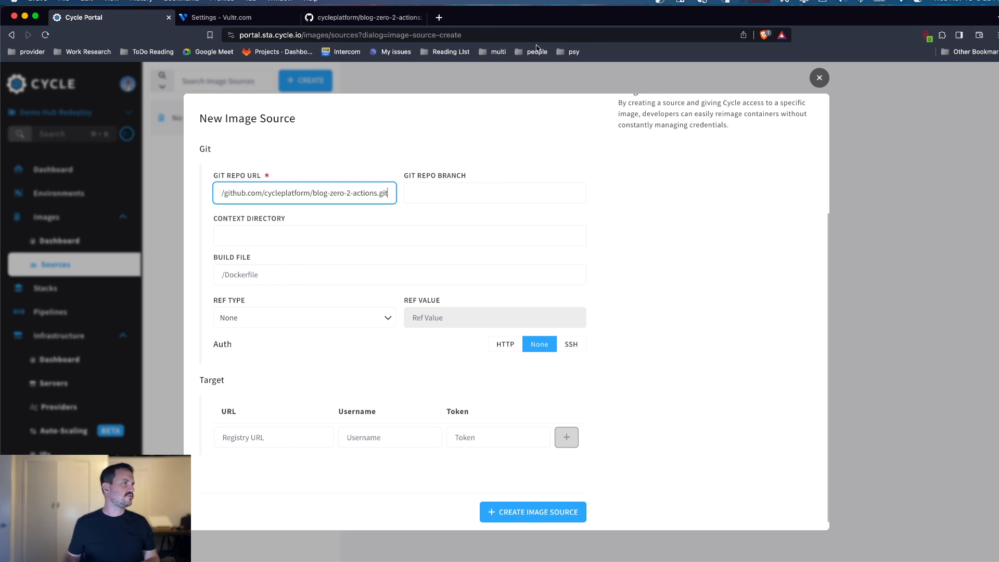
left_click(366, 18)
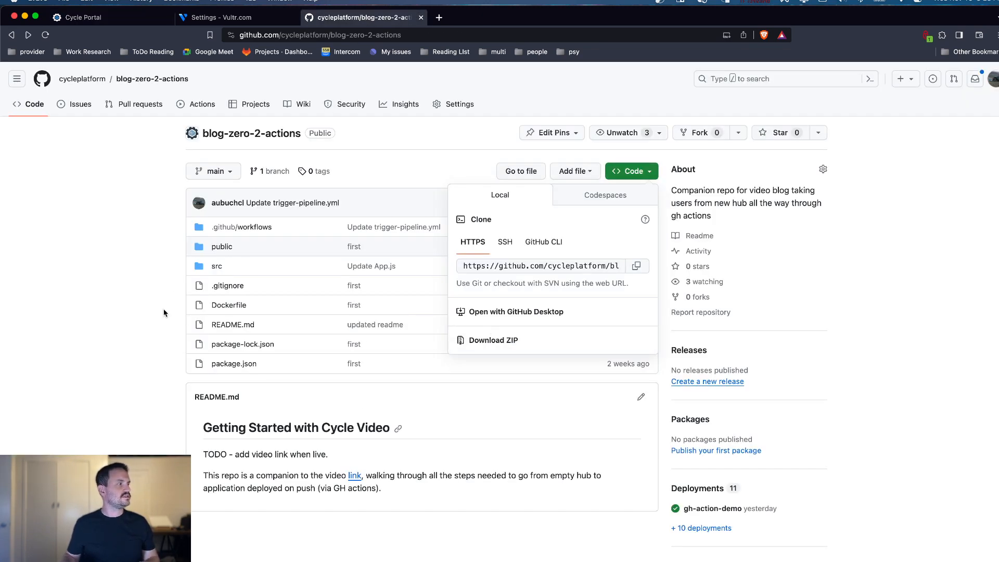
left_click(145, 308)
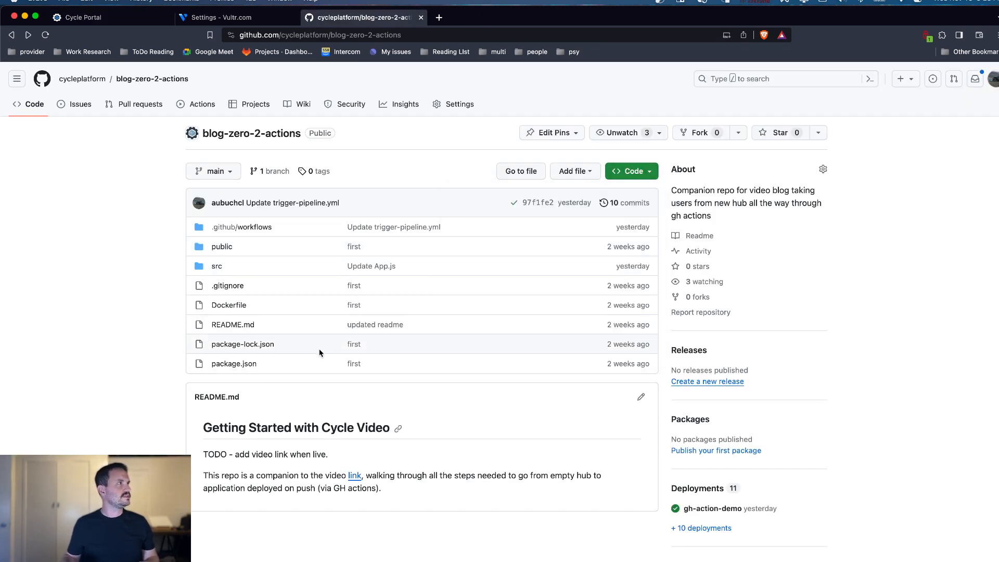
Step: In Cycle Portal, create the website image source and import an image from it
left_click(81, 15)
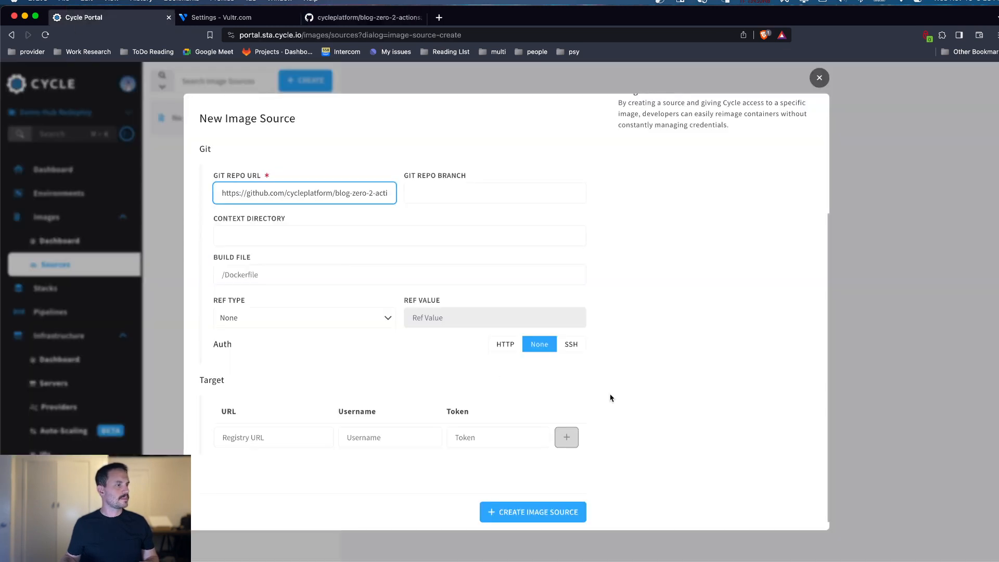
left_click(537, 511)
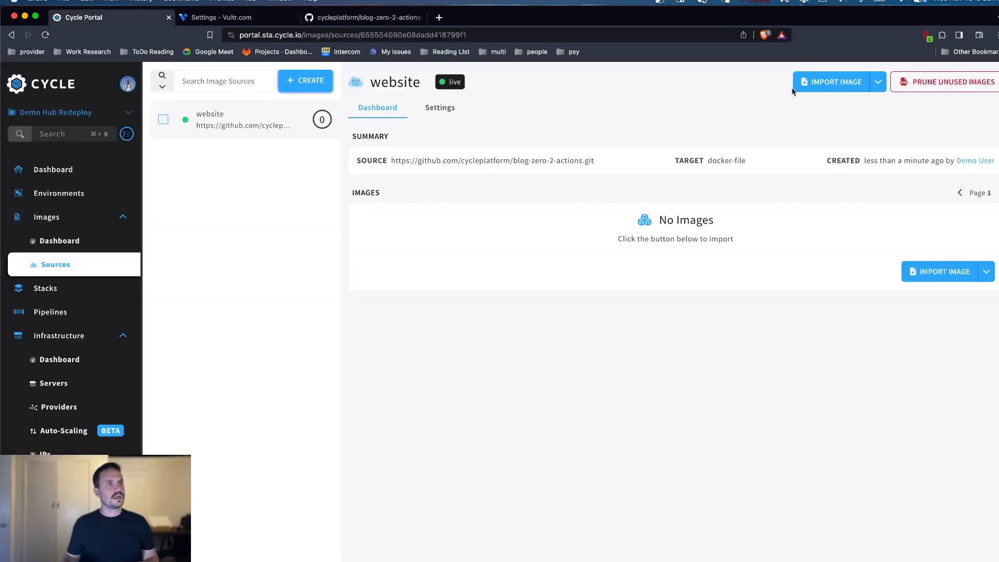
left_click(847, 88)
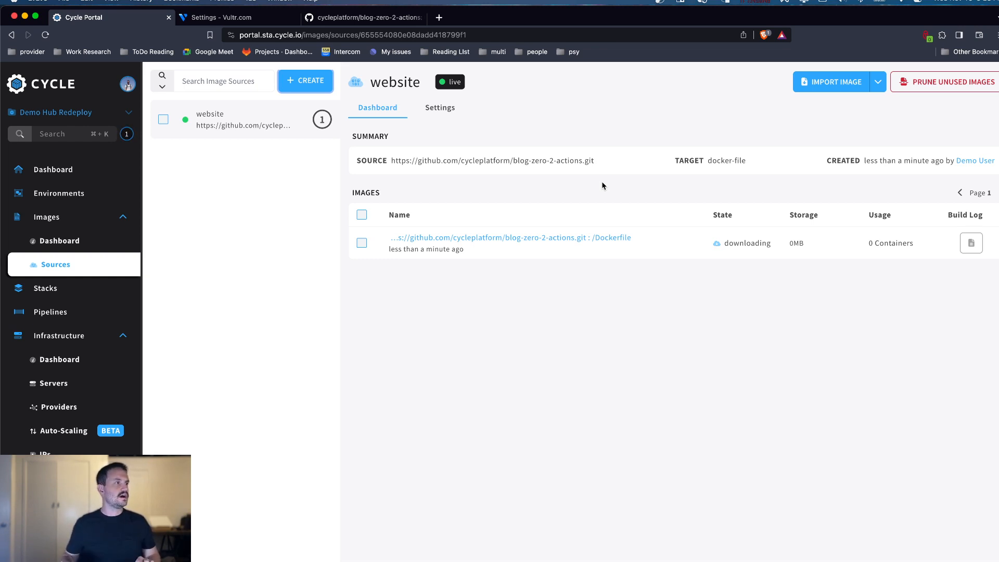
Step: Check the state of the production server in Chicago and of the website source's image import
left_click(67, 387)
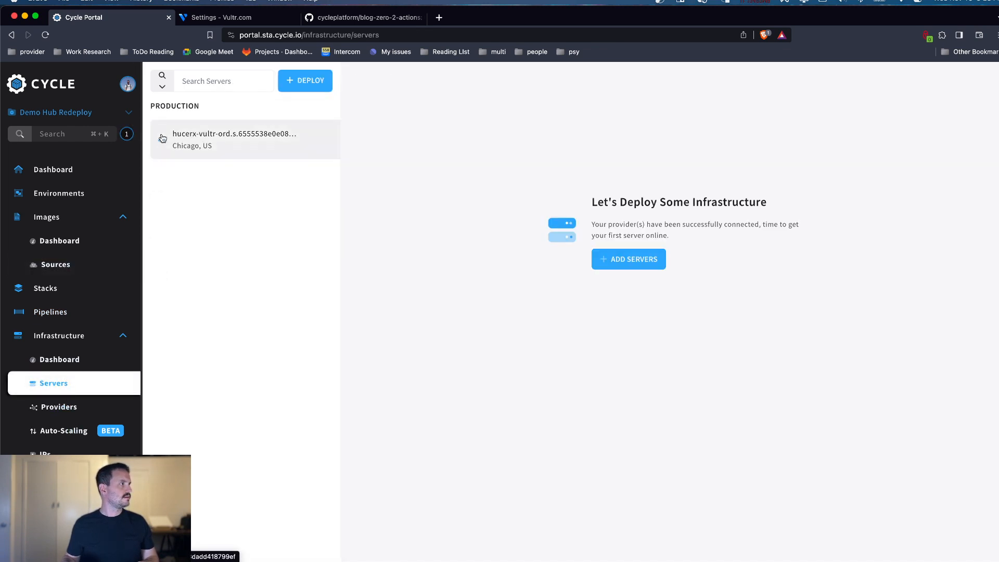
mouse_move(162, 143)
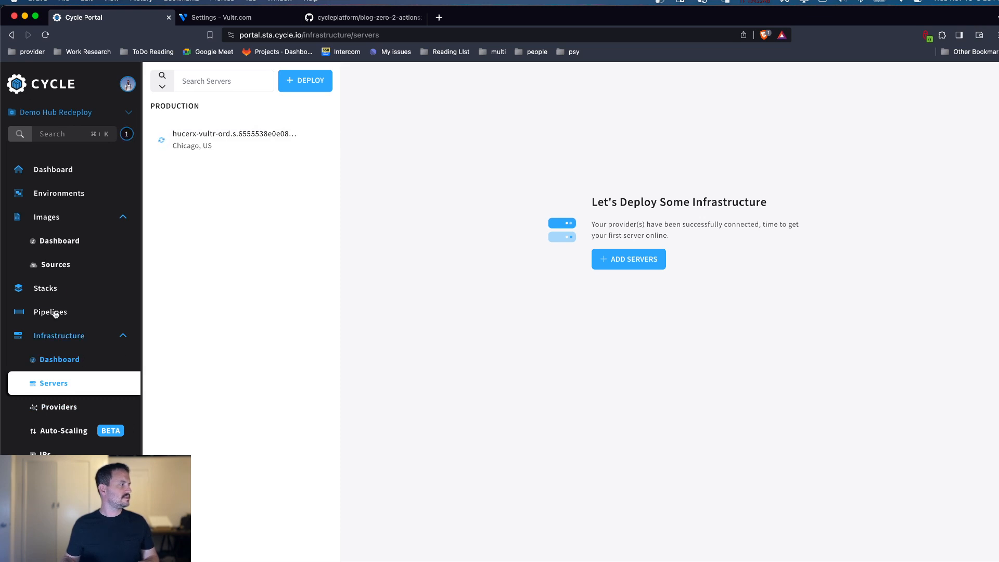
left_click(68, 264)
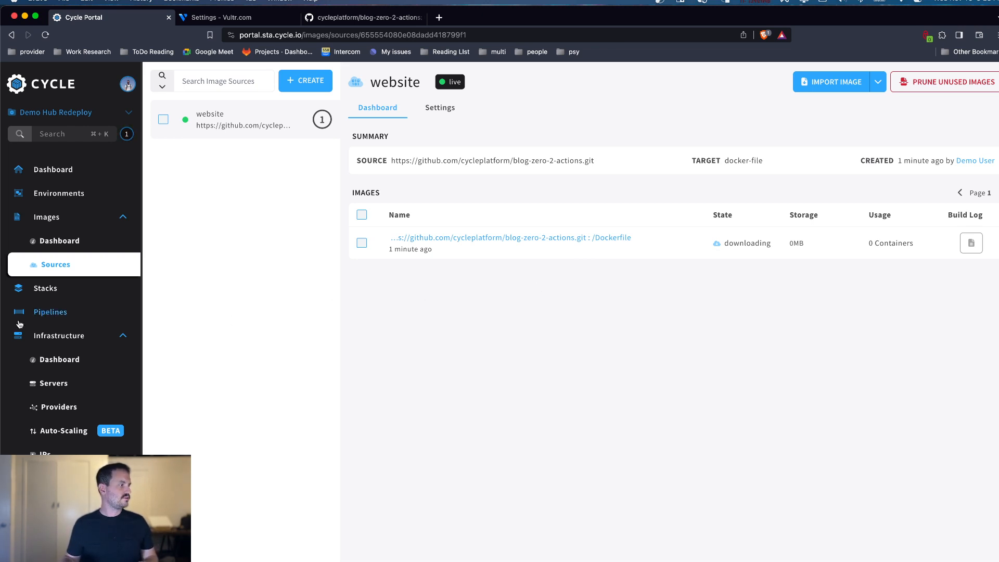
Step: Create a DNS zone of type Hosted Zone with the personal sta subdomain as its origin, and verify the zone
scroll(61, 317, "down", 1)
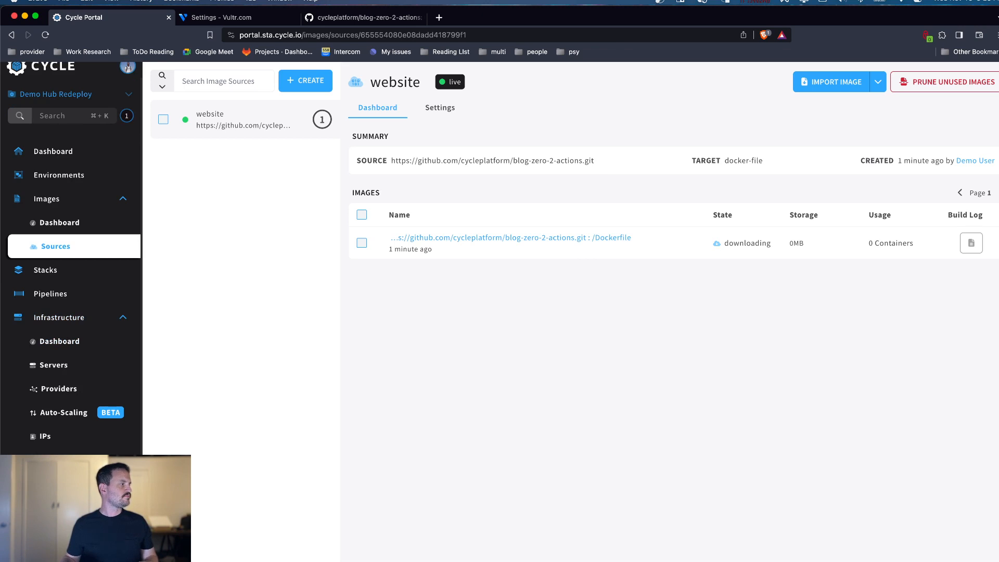
scroll(82, 440, "down", 3)
left_click(82, 439)
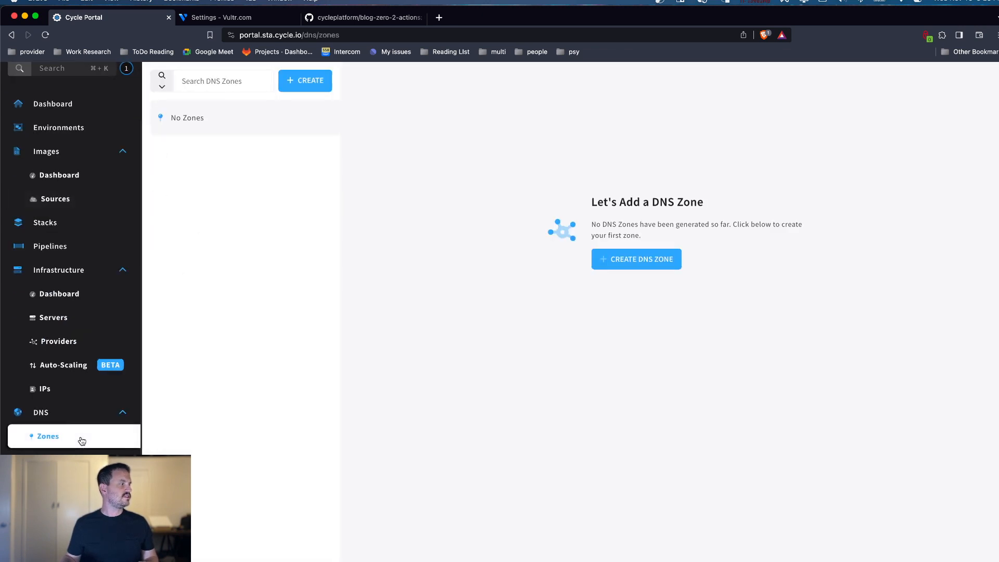
left_click(304, 81)
left_click(287, 162)
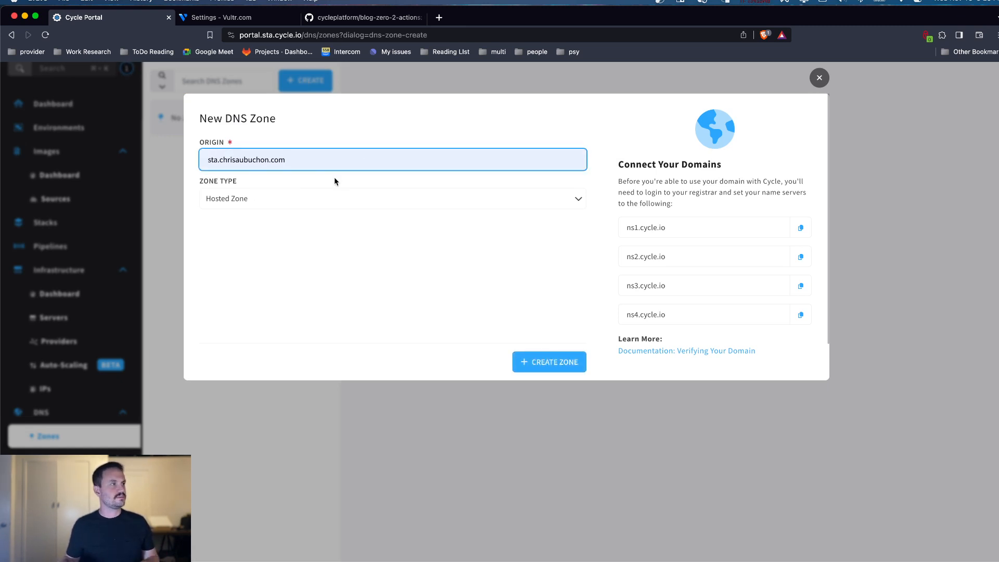
left_click(295, 182)
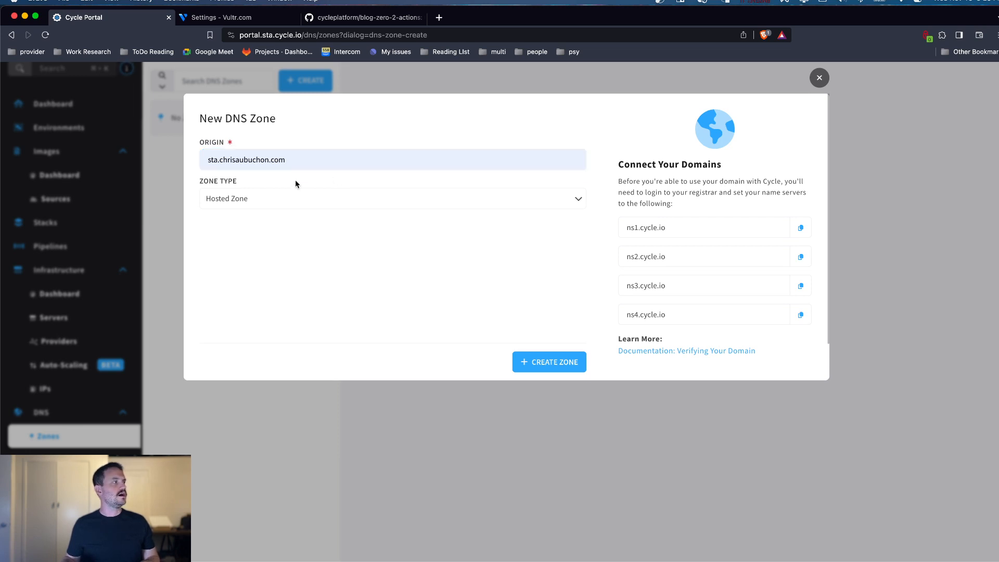
left_click(285, 297)
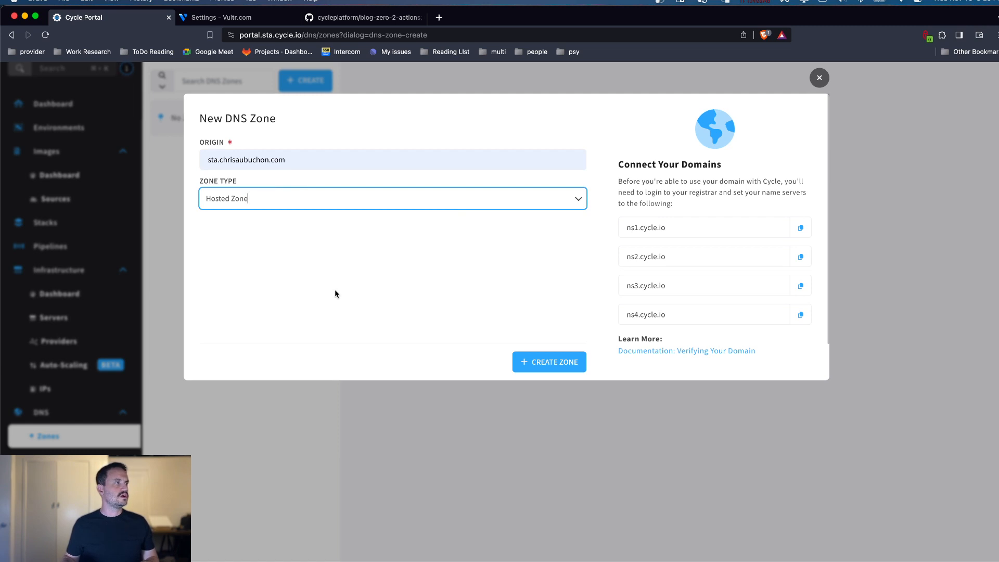
left_click_drag(218, 162, 204, 162)
left_click(305, 267)
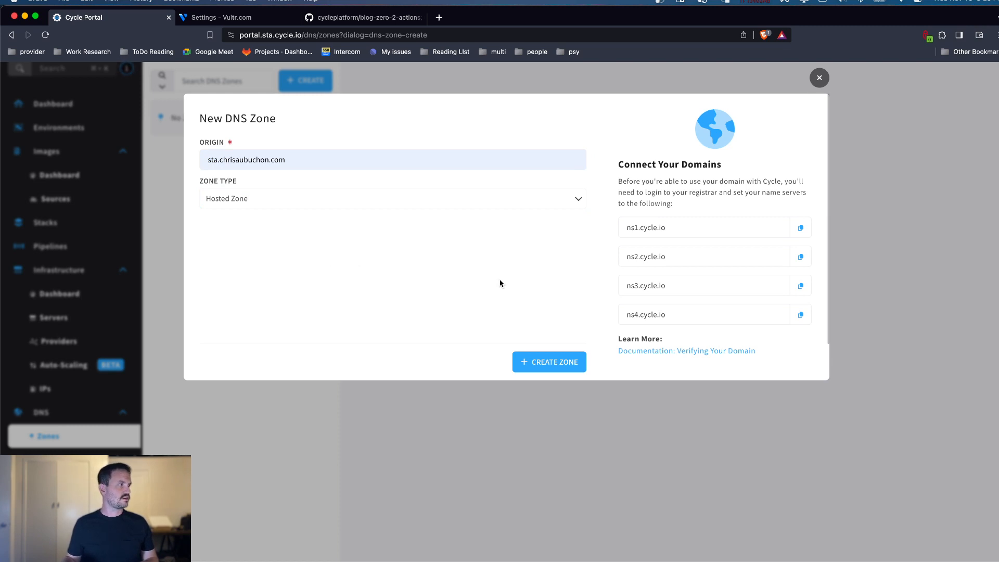
left_click(548, 363)
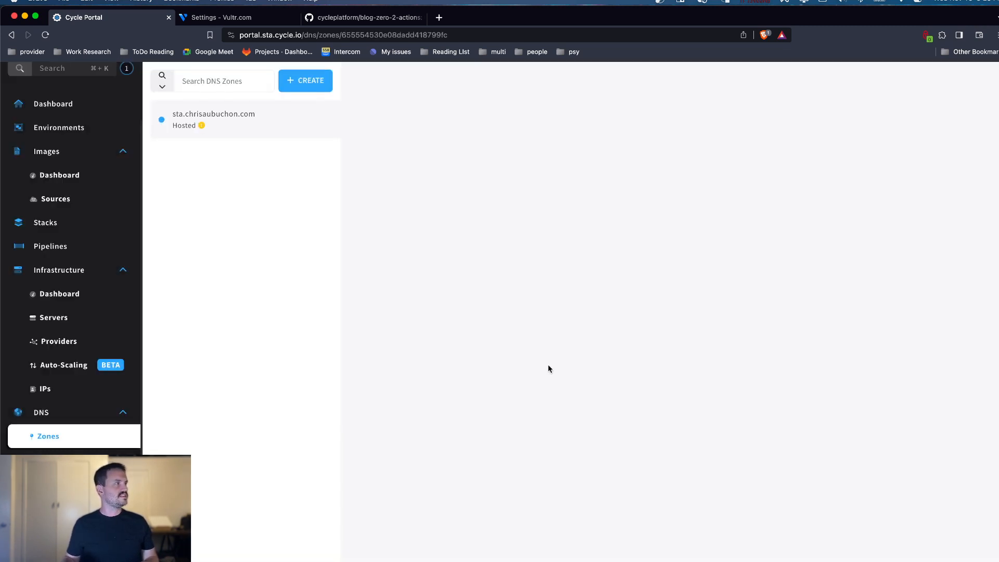
mouse_move(202, 127)
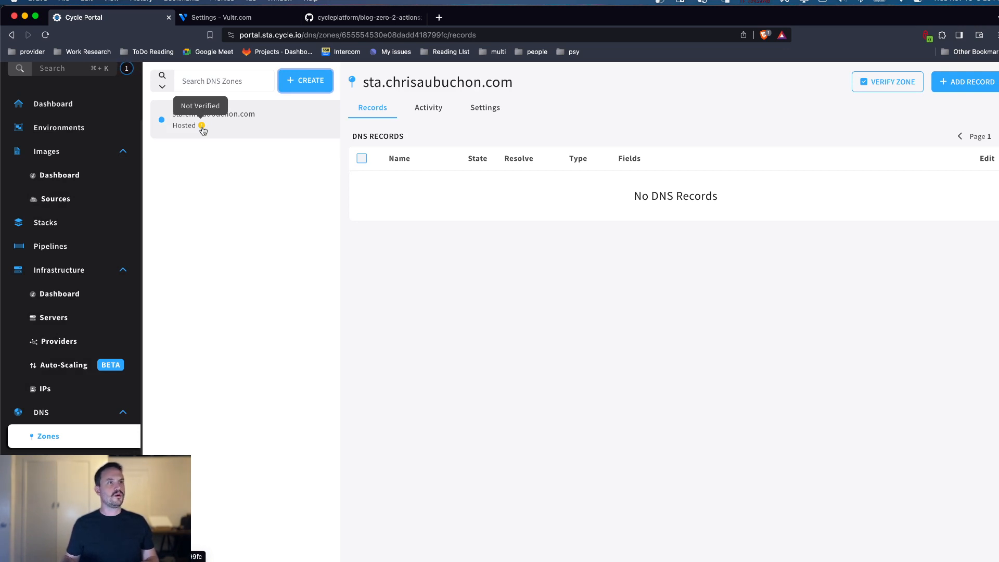
left_click(884, 83)
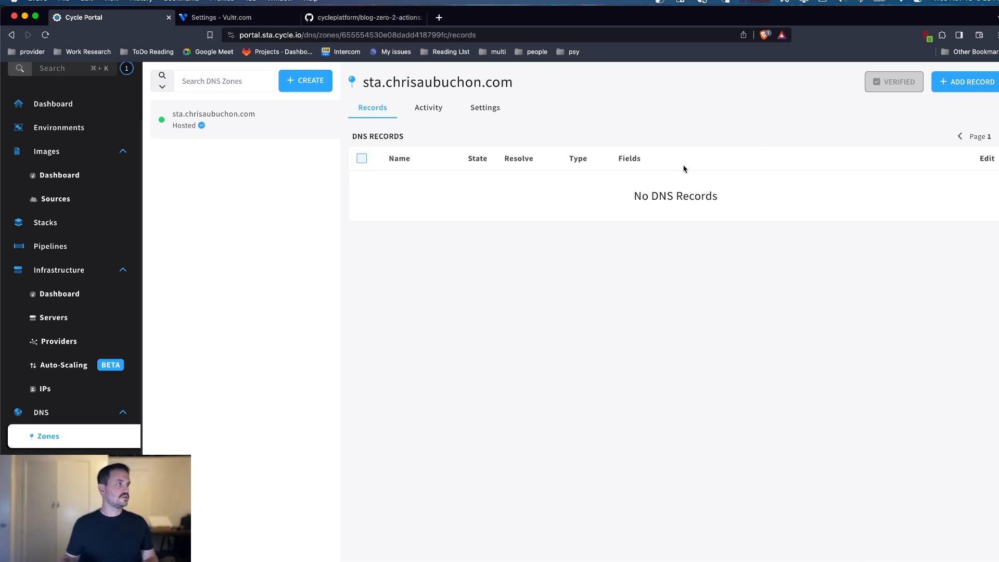
Step: Recheck the production server's details and the import state of the website image
left_click(92, 319)
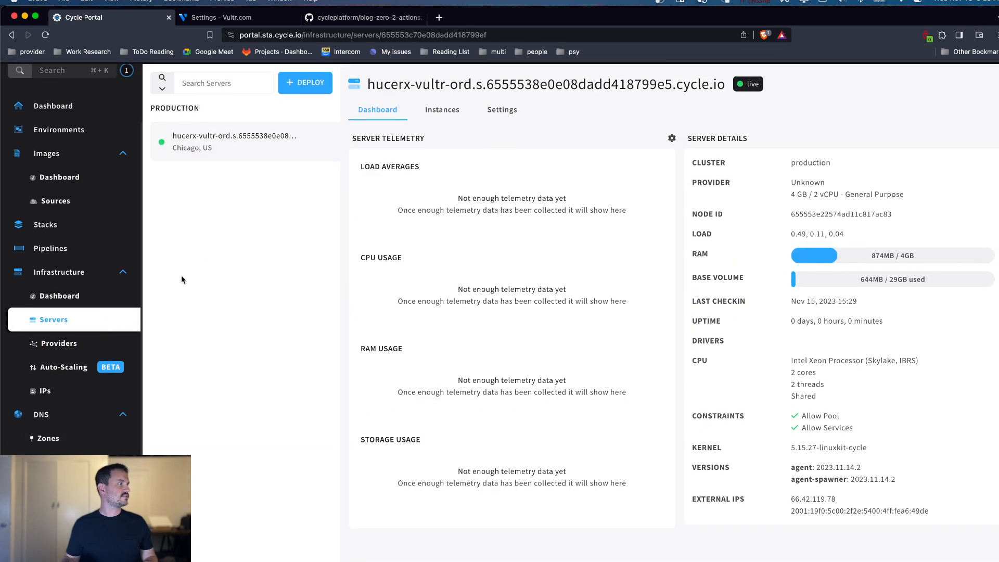
left_click(81, 200)
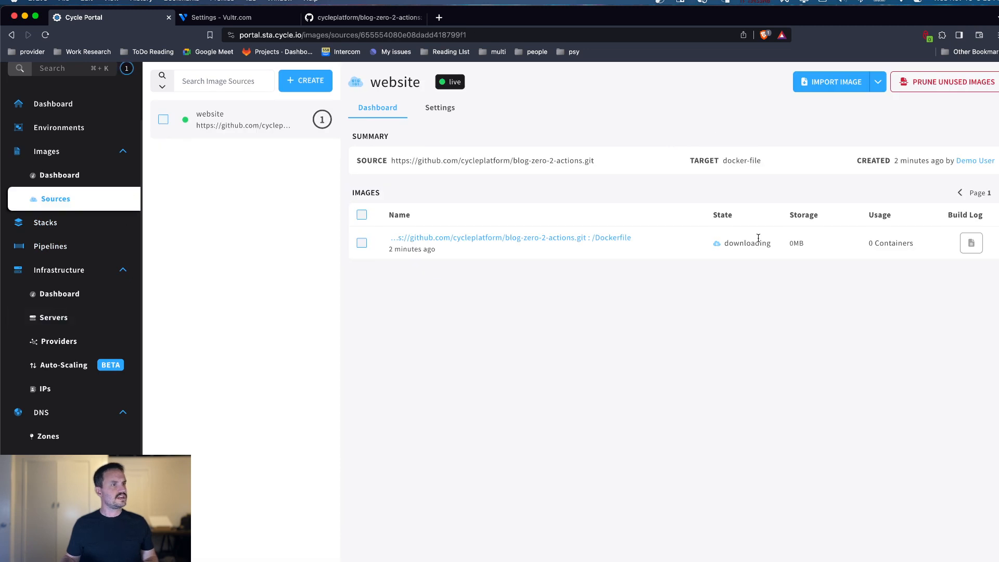
Step: Start a new environment, name it demo env, and assign it to the production cluster
left_click(88, 126)
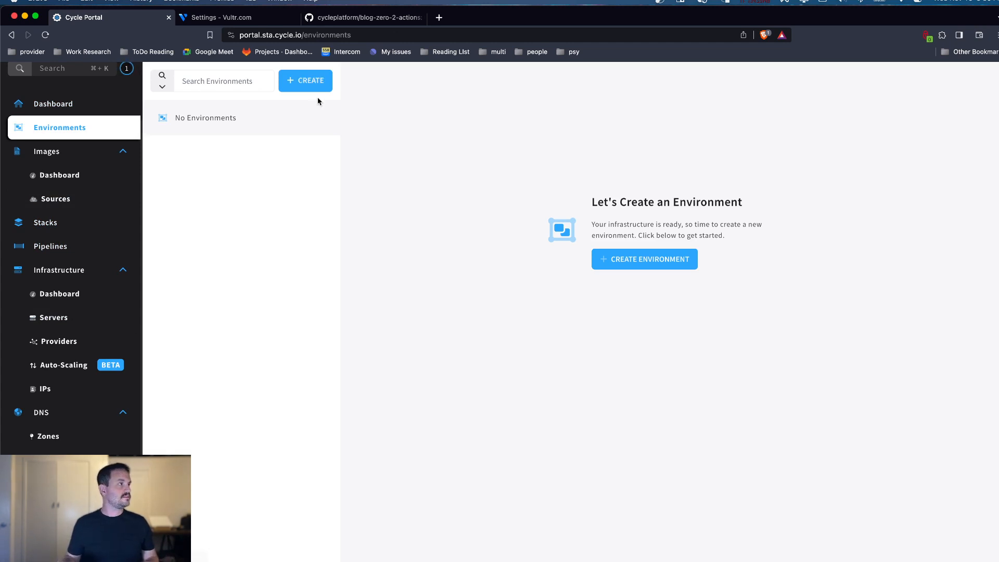
left_click(314, 83)
left_click(292, 186)
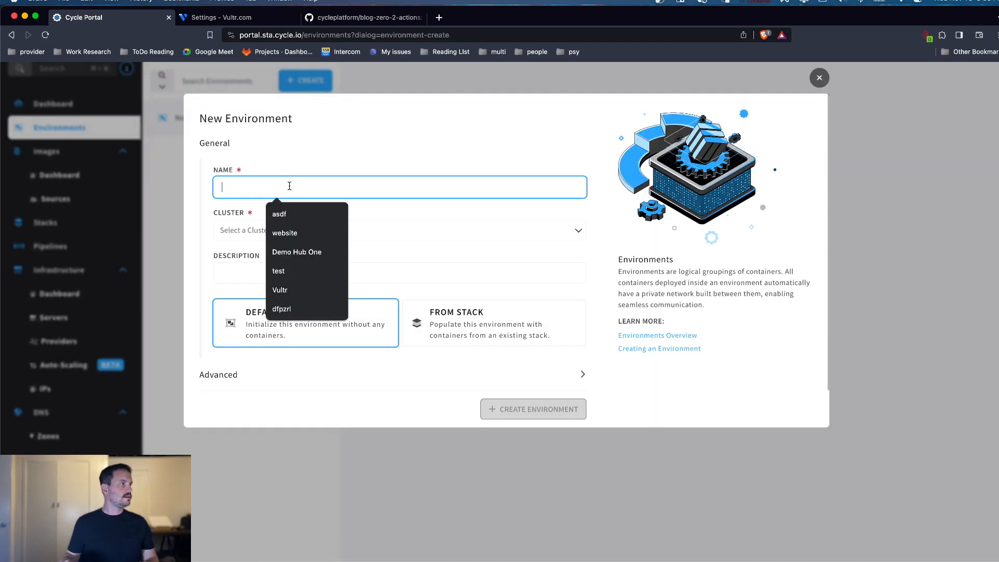
type("demo en")
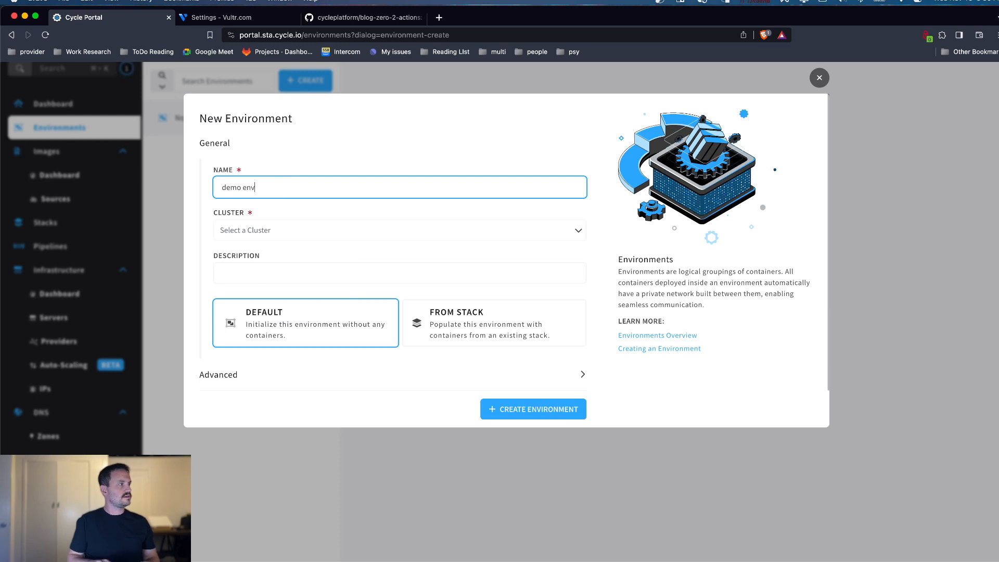
type("v")
left_click(286, 229)
left_click(280, 258)
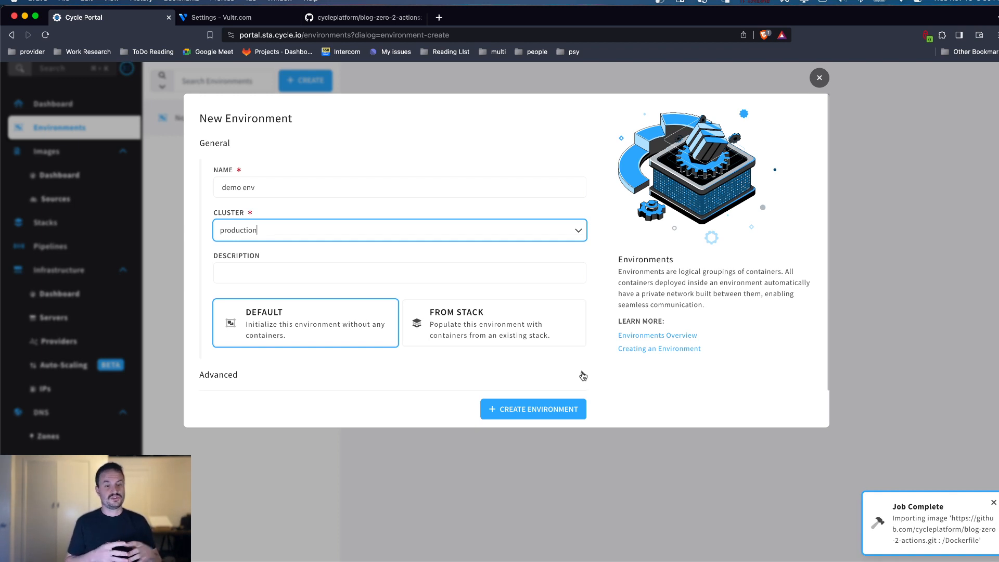
Step: Review the advanced Legacy Networking option, leave it disabled, and create the demo env environment
left_click(582, 375)
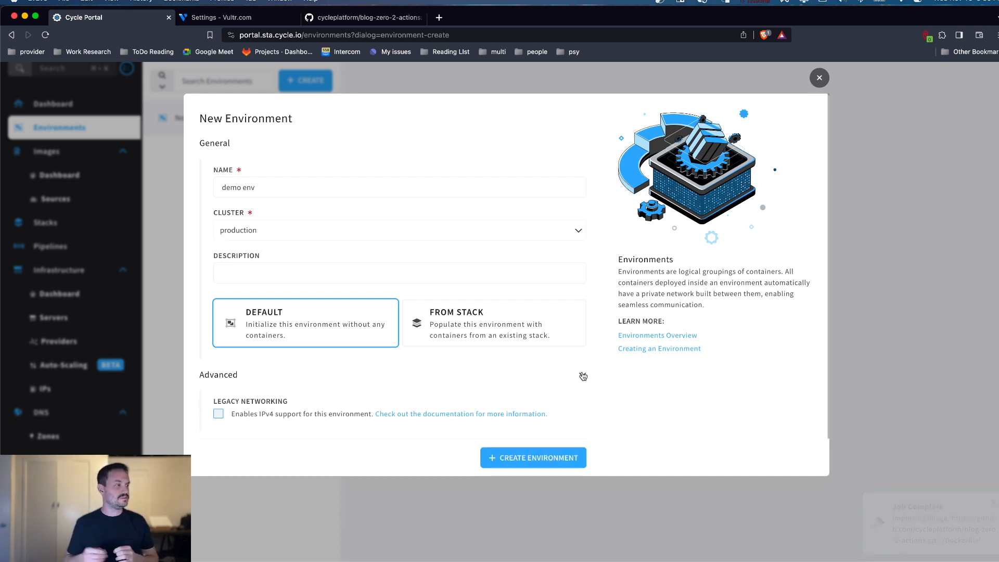
left_click(219, 414)
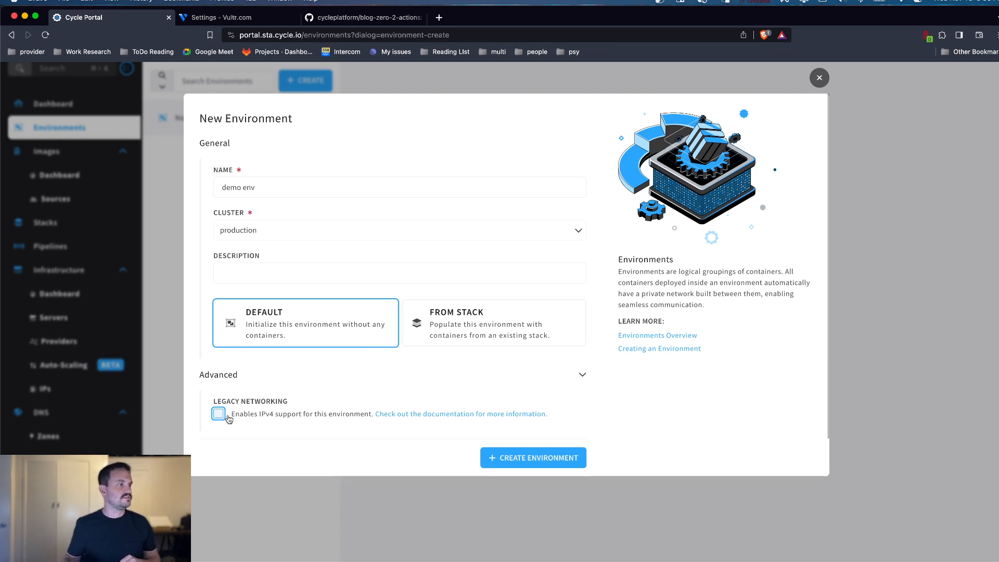
left_click(582, 376)
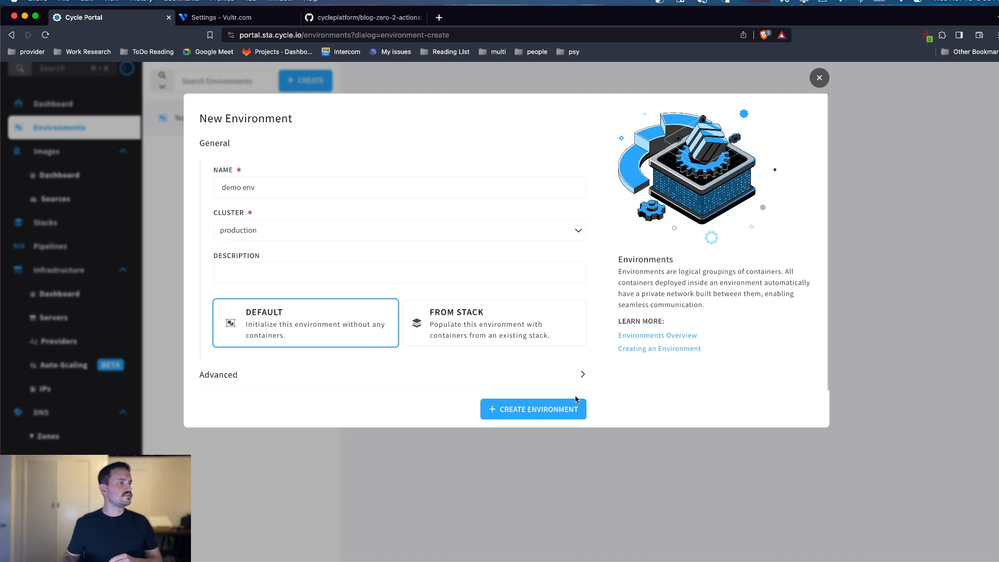
left_click(529, 411)
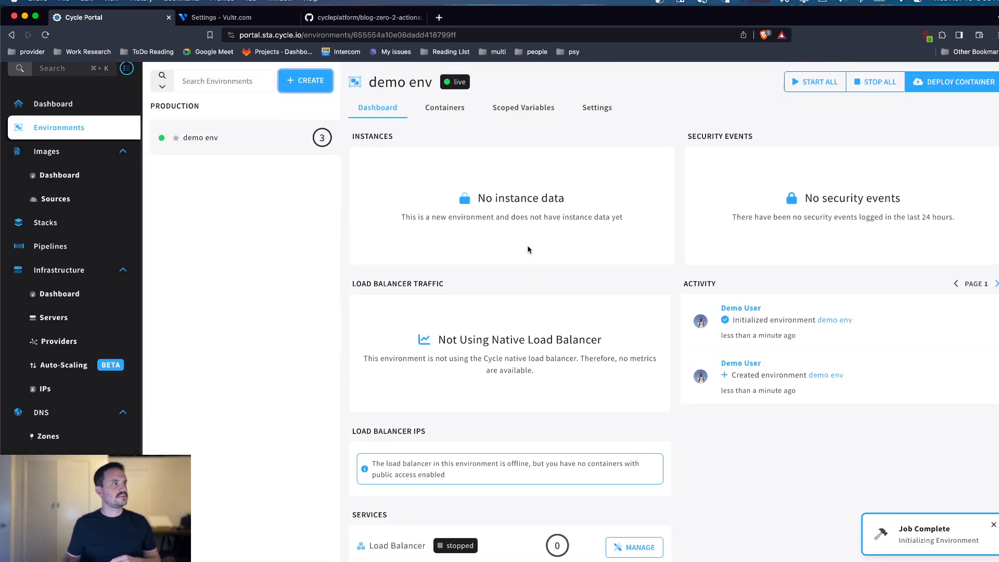
Step: Examine the demo env dashboard and its Load Balancer, Discovery and VPN services, and check the website image's import state
scroll(526, 253, "down", 3)
scroll(460, 488, "up", 3)
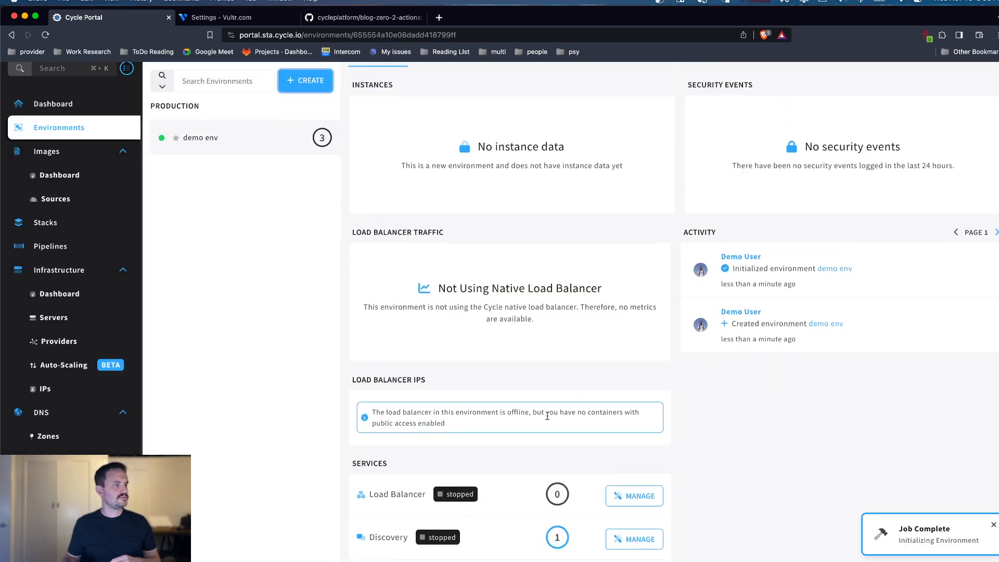
scroll(606, 229, "down", 2)
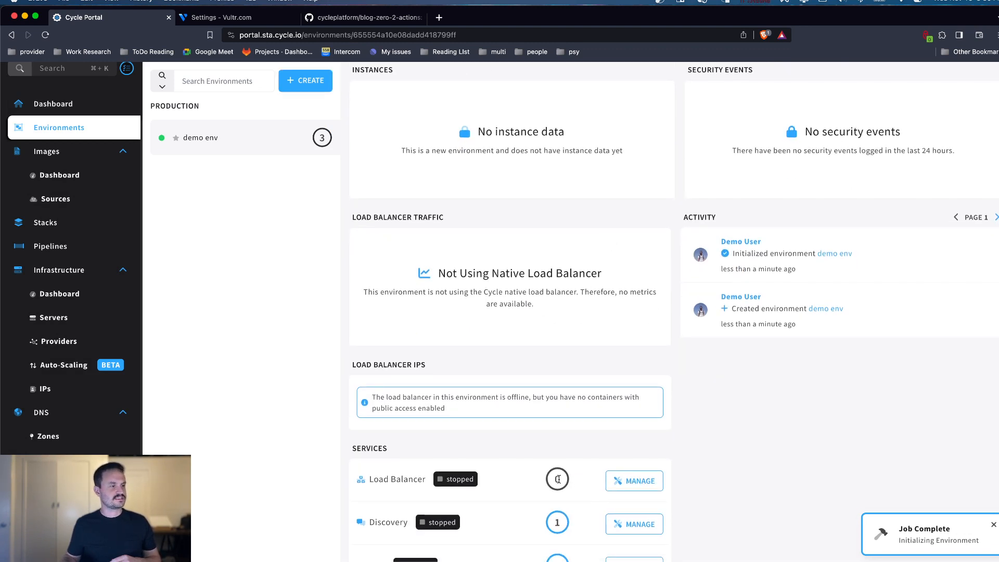
scroll(529, 483, "down", 1)
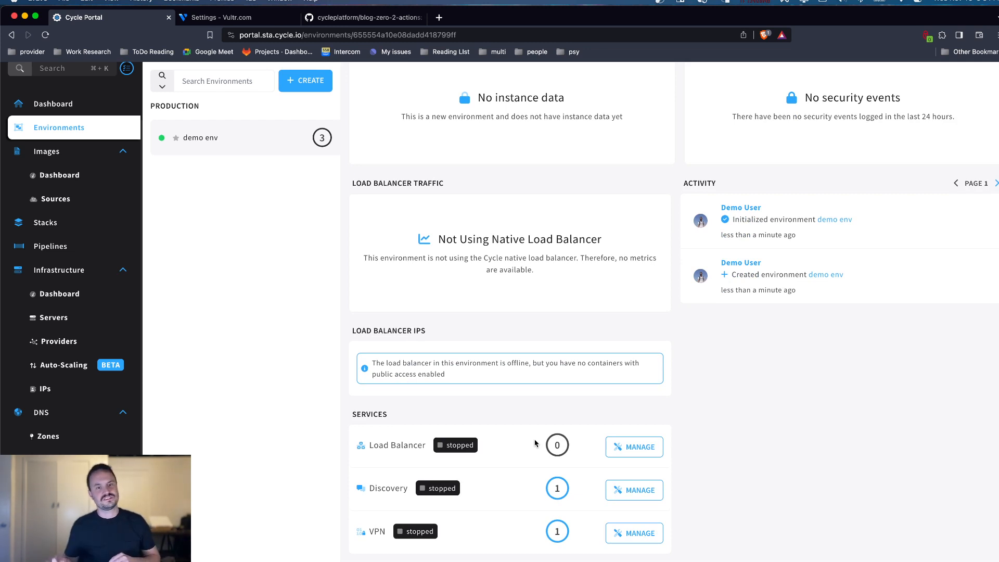
scroll(579, 437, "up", 3)
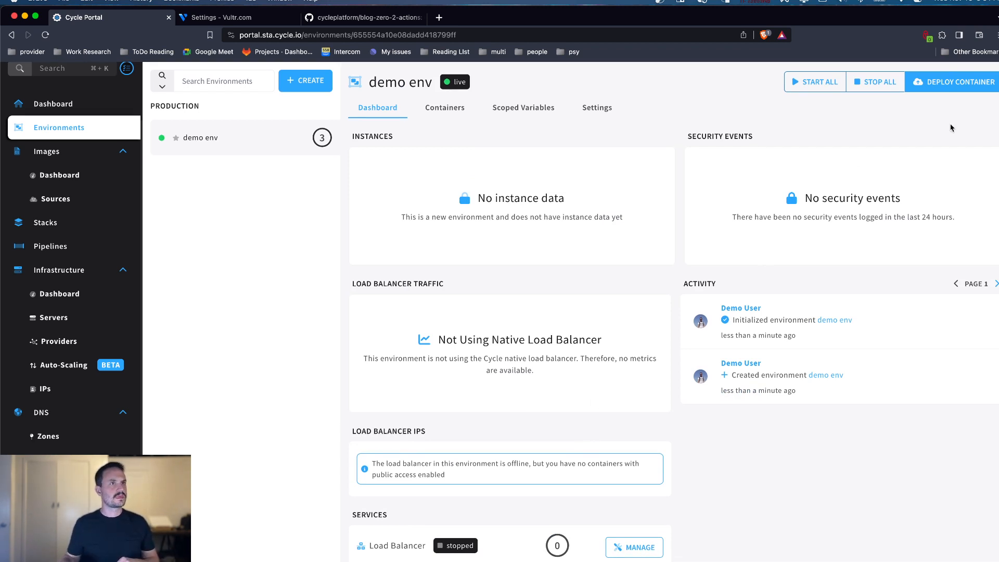
left_click(55, 199)
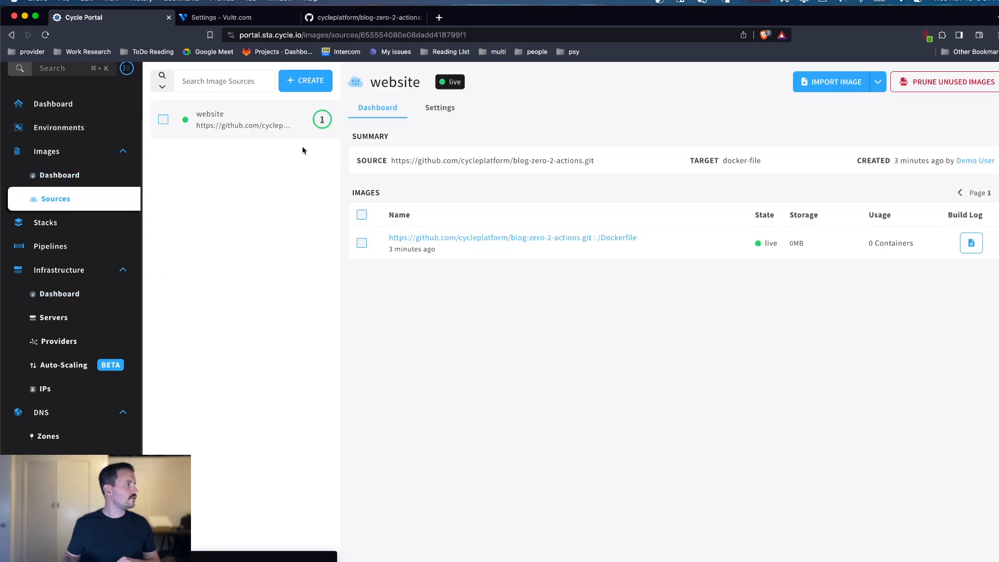
Step: Start a new container deployment in the demo env environment and name the container website
left_click(78, 128)
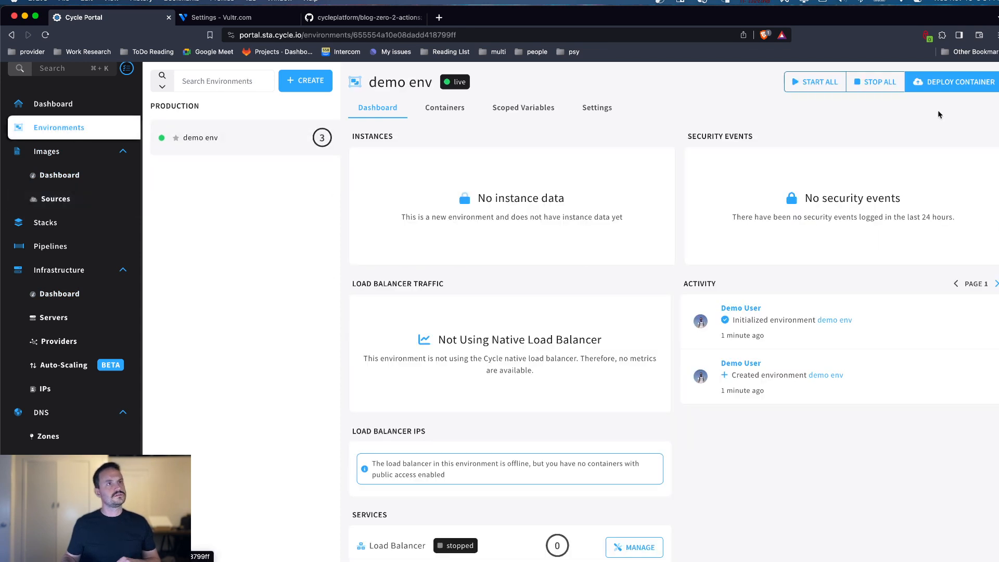
left_click(959, 82)
left_click(338, 185)
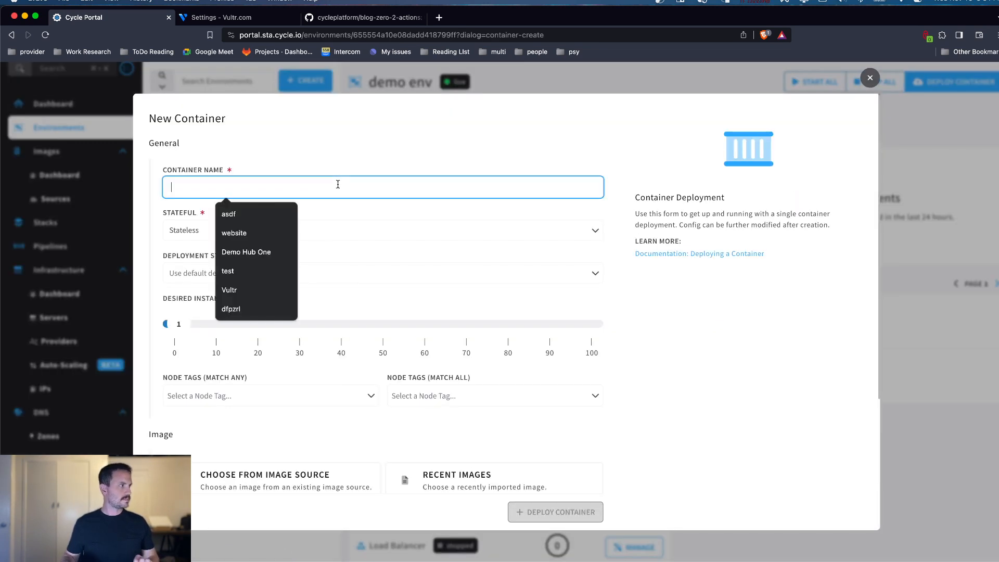
type("website")
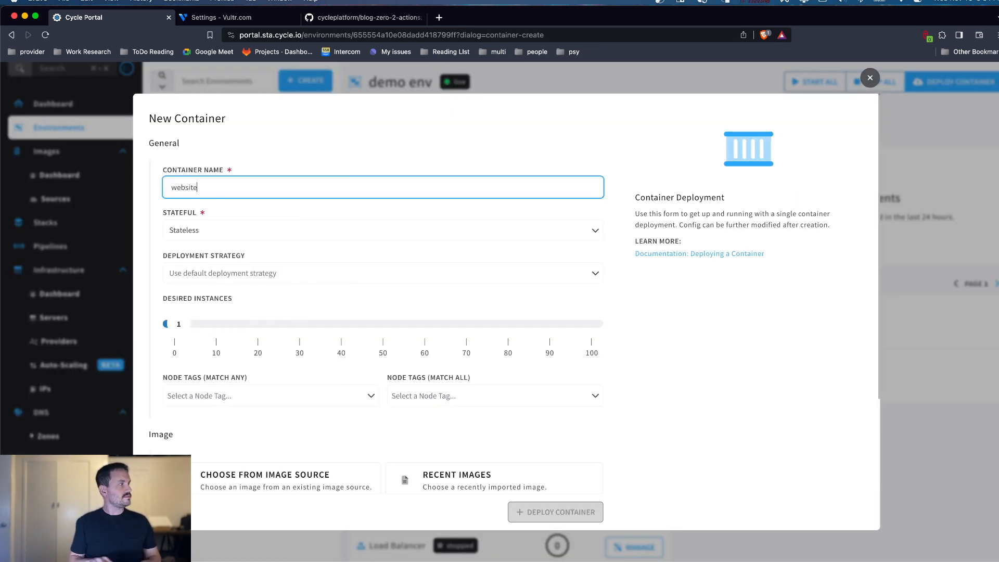
Step: Choose the recently imported blog-zero-2-actions.git : /Dockerfile image for the container
scroll(347, 237, "down", 2)
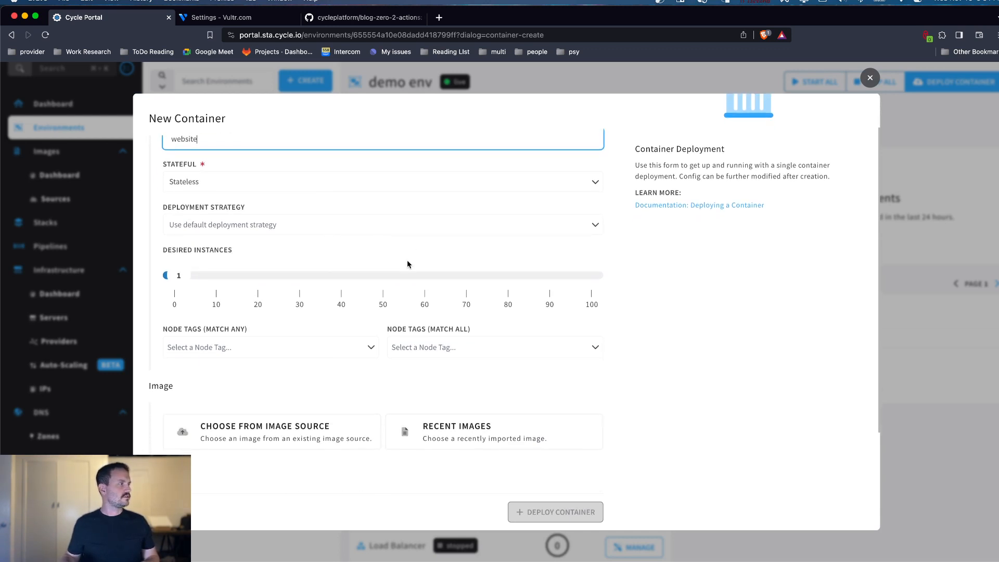
scroll(407, 260, "down", 2)
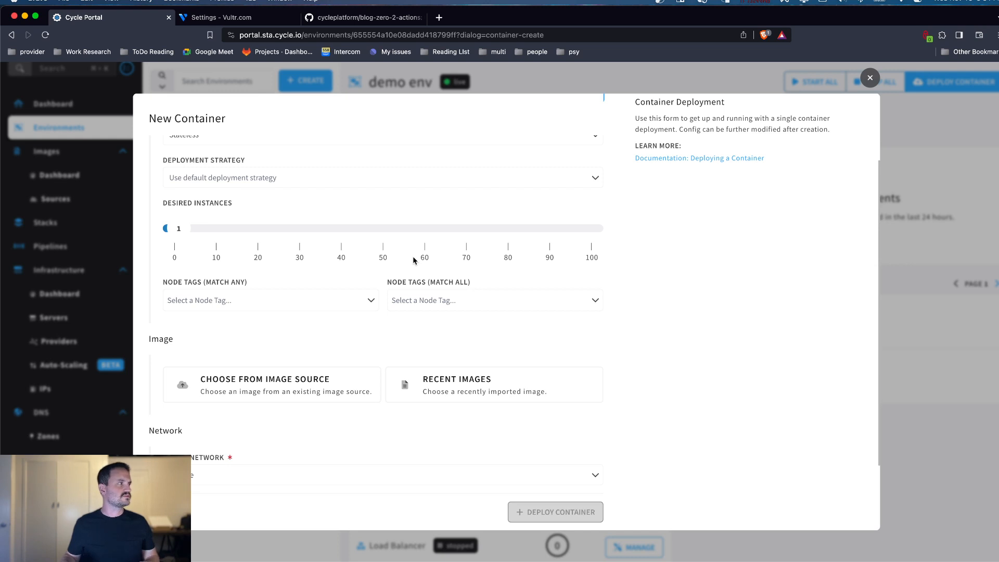
scroll(315, 280, "down", 1)
scroll(316, 281, "down", 1)
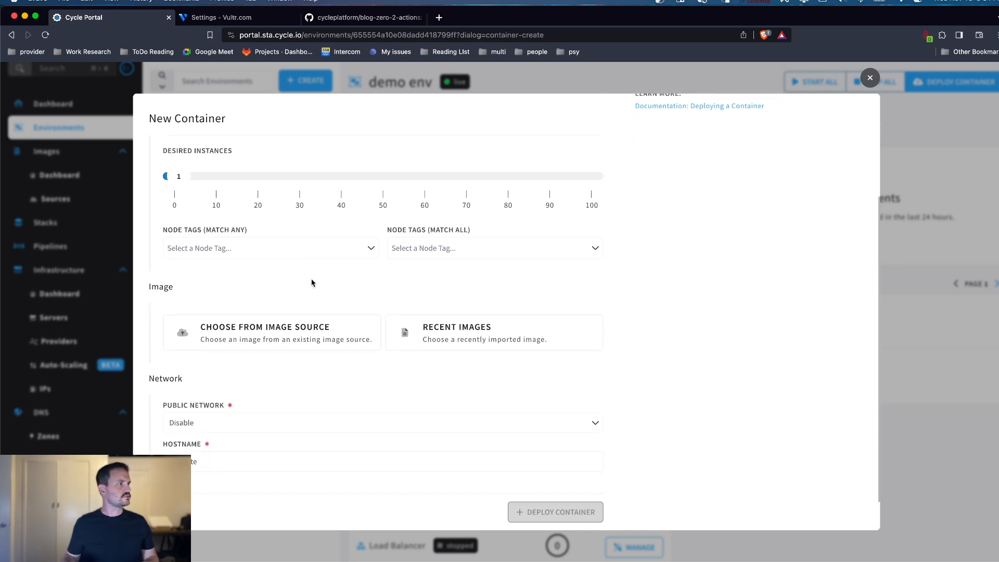
scroll(314, 281, "down", 1)
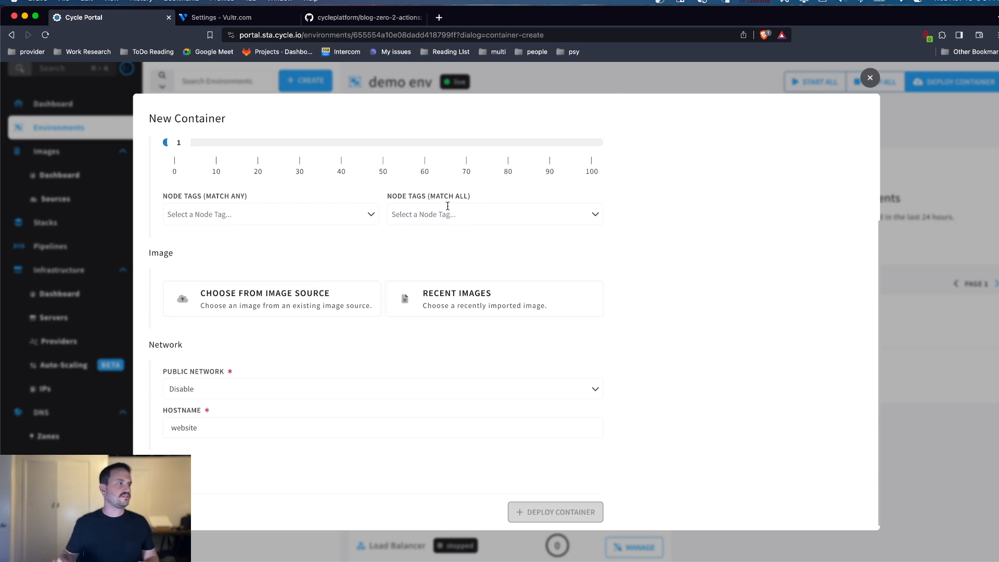
left_click(457, 308)
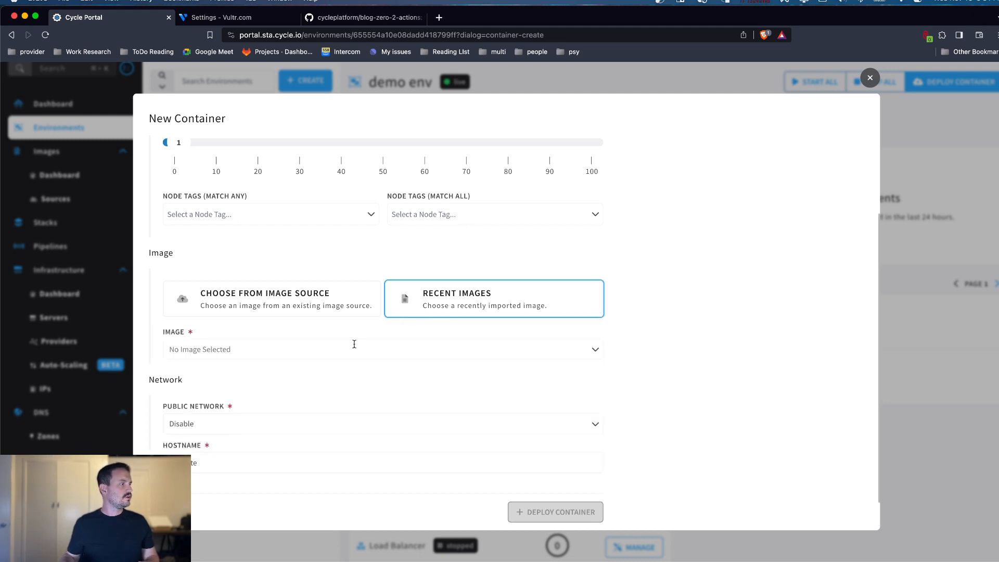
left_click(349, 347)
left_click(285, 390)
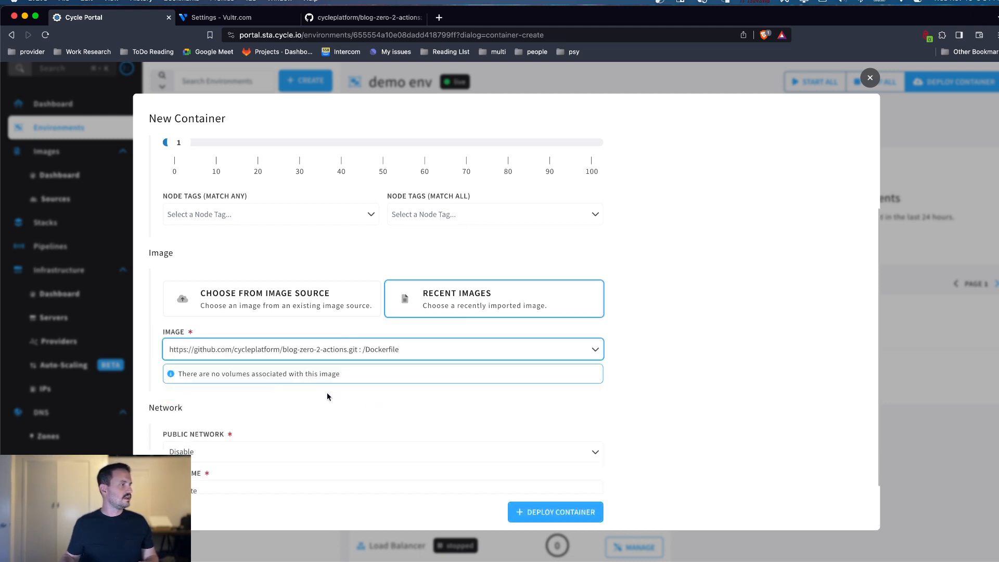
Step: Set the container's public network access to Enable
scroll(418, 398, "down", 3)
left_click(220, 379)
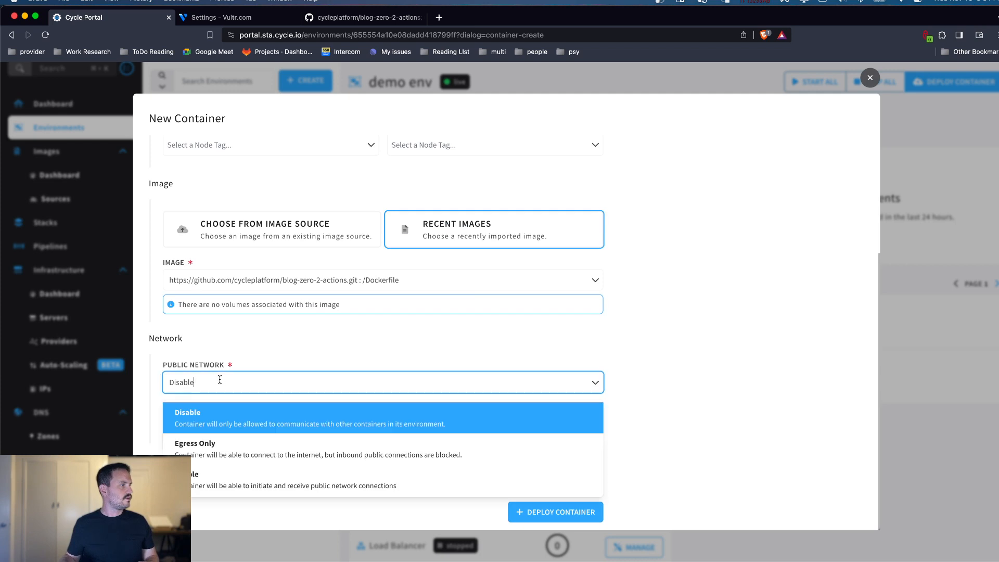
left_click(227, 476)
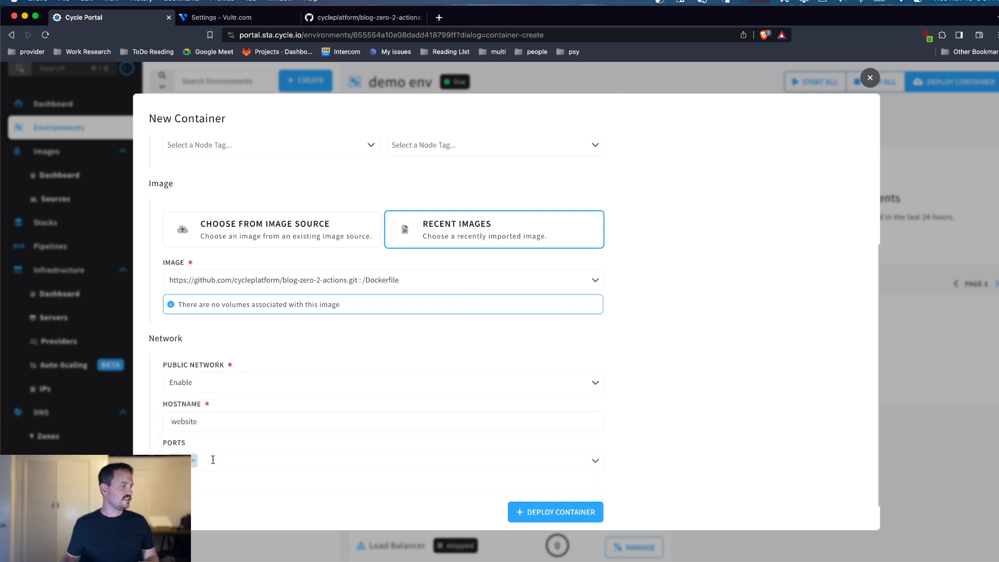
Step: Replace the container's port entries with the mappings 80:80 and 443:80, and deploy the container
left_click(212, 460)
type("443:98")
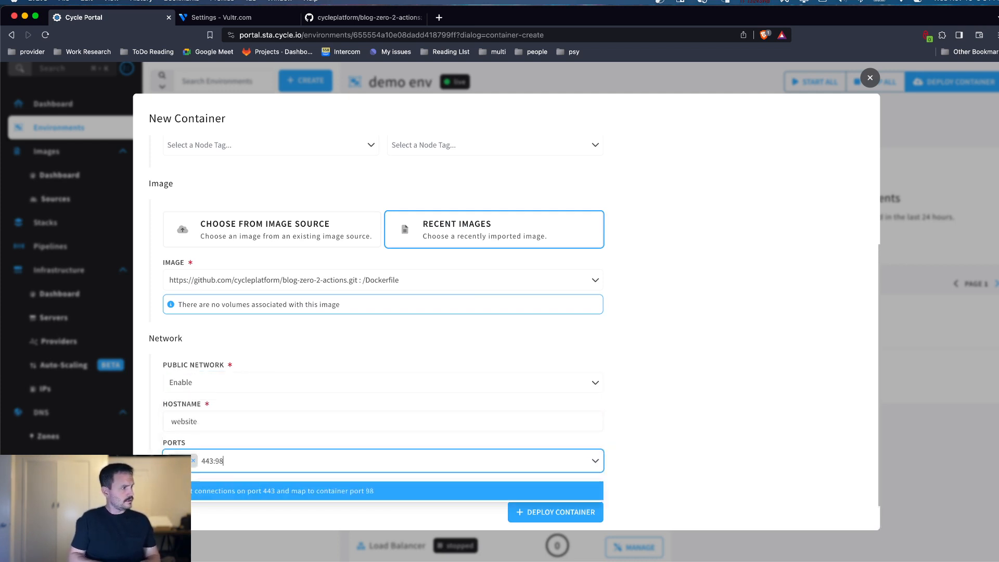
key("Return")
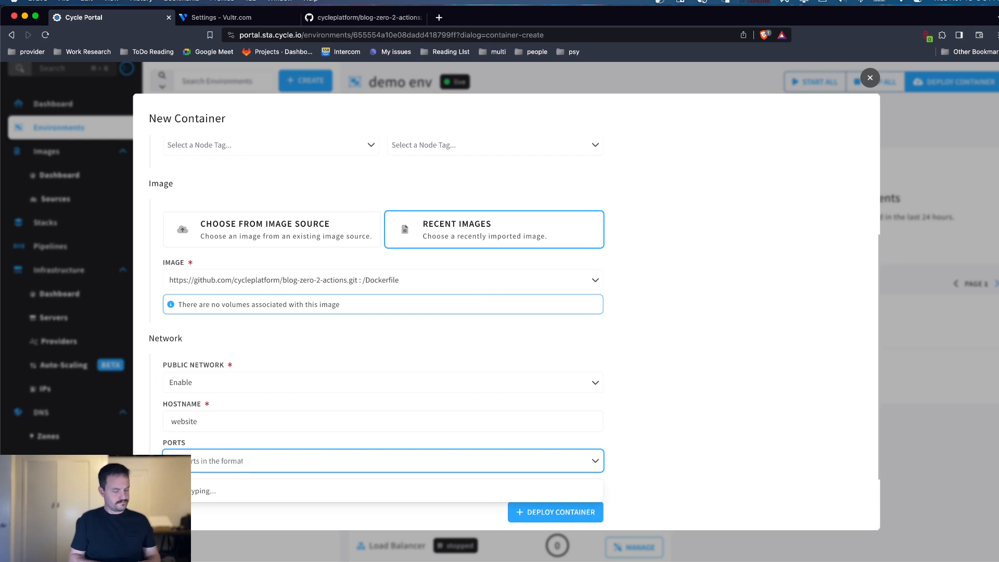
type("80:80")
key("Return")
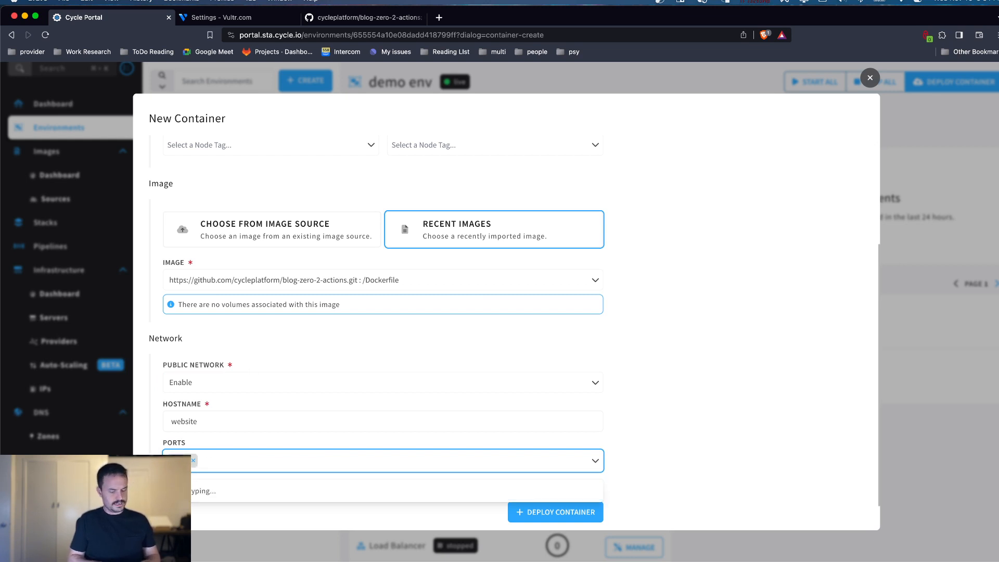
type("443:80")
key("Return")
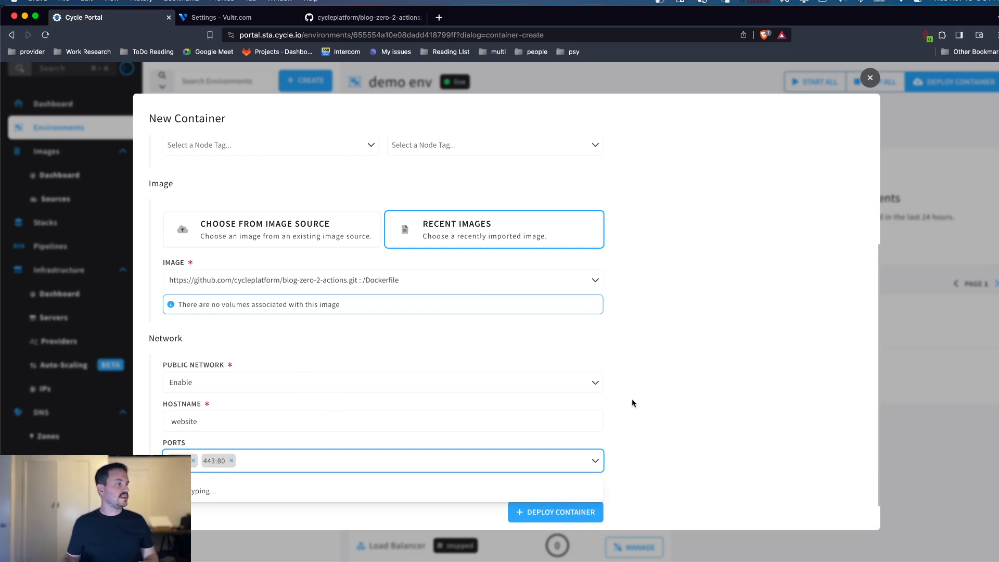
left_click(703, 441)
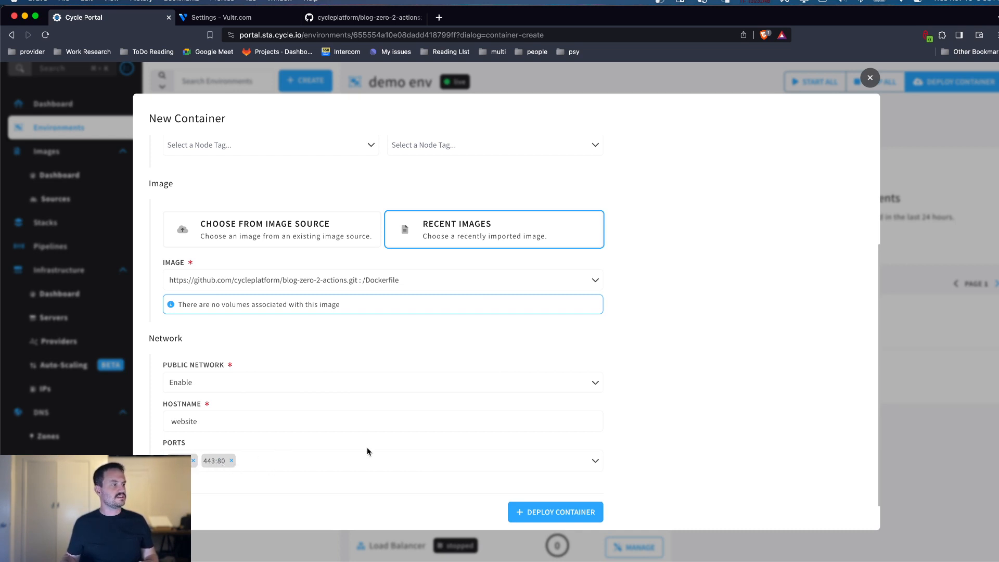
left_click(554, 516)
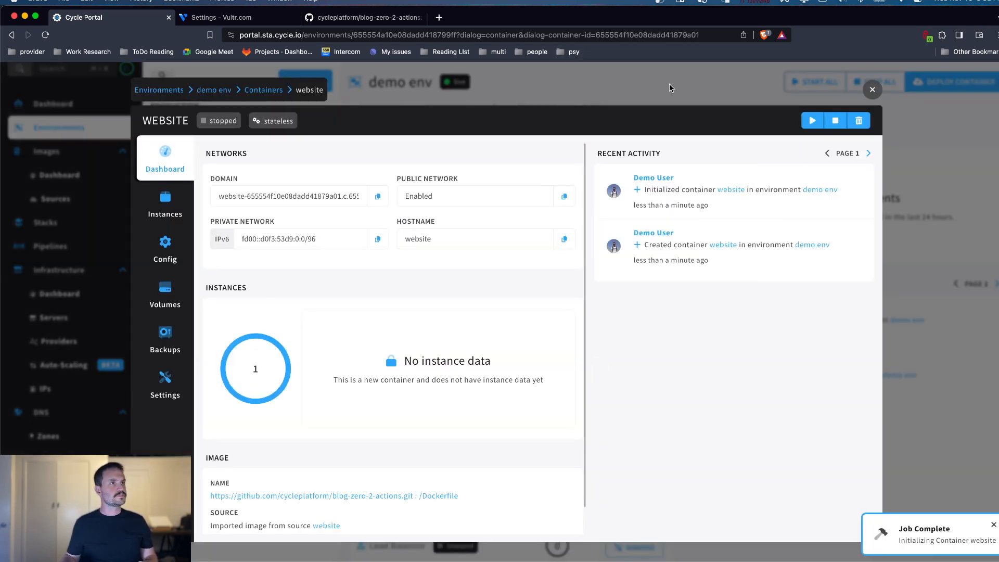
Step: Close the container details, start all containers in demo env, and check the startup activity and service states
left_click(669, 85)
left_click(830, 86)
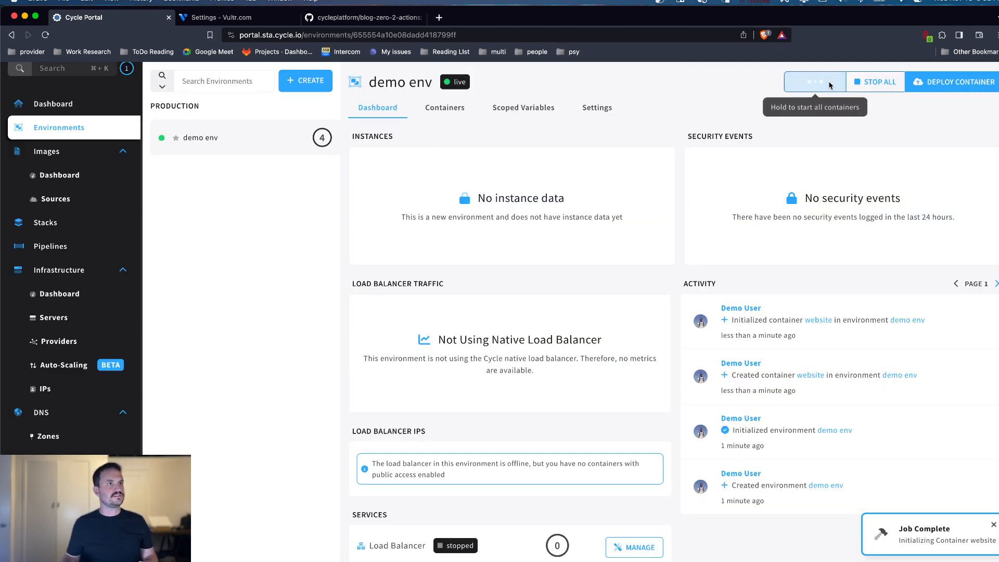
scroll(723, 138, "down", 3)
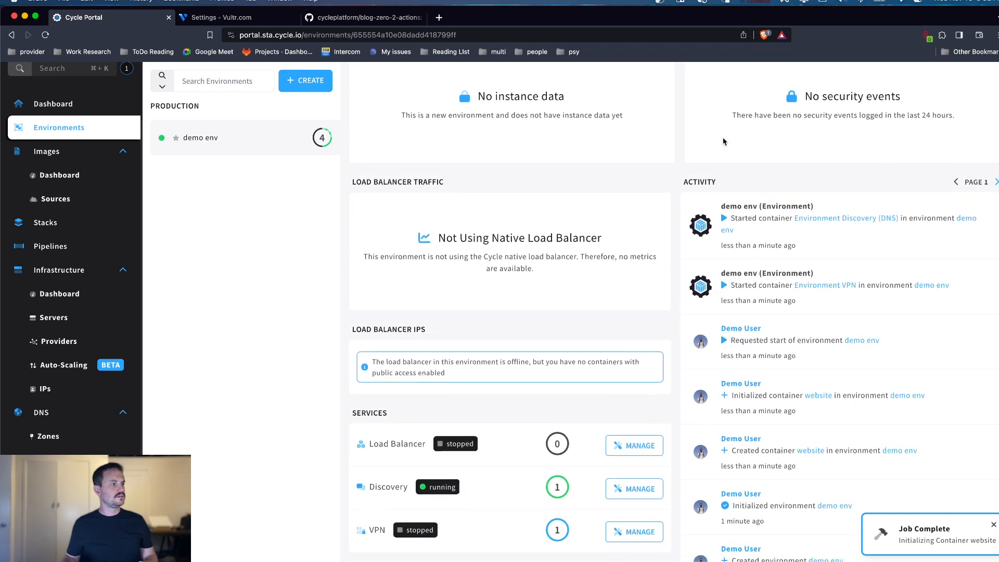
scroll(712, 143, "down", 1)
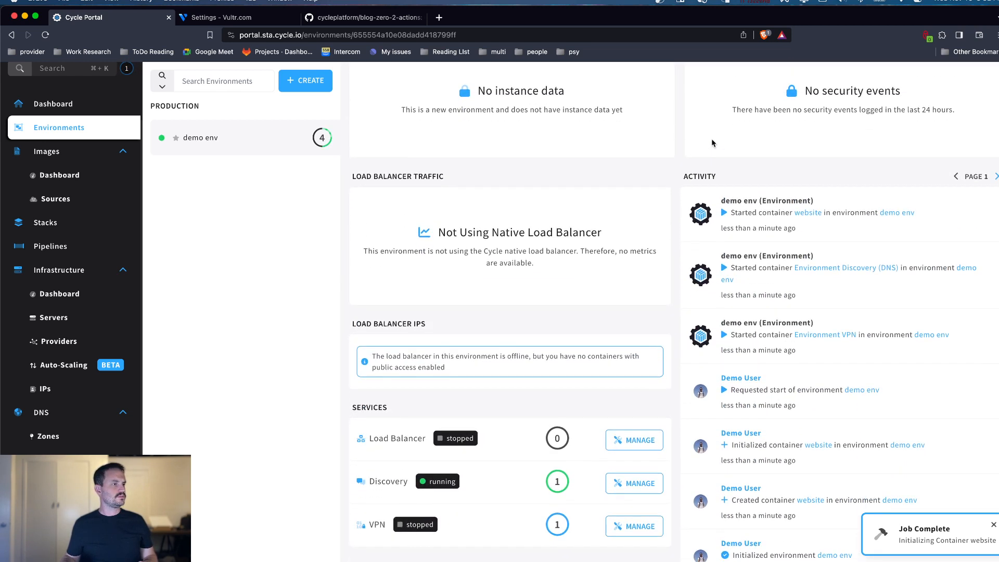
scroll(583, 187, "down", 3)
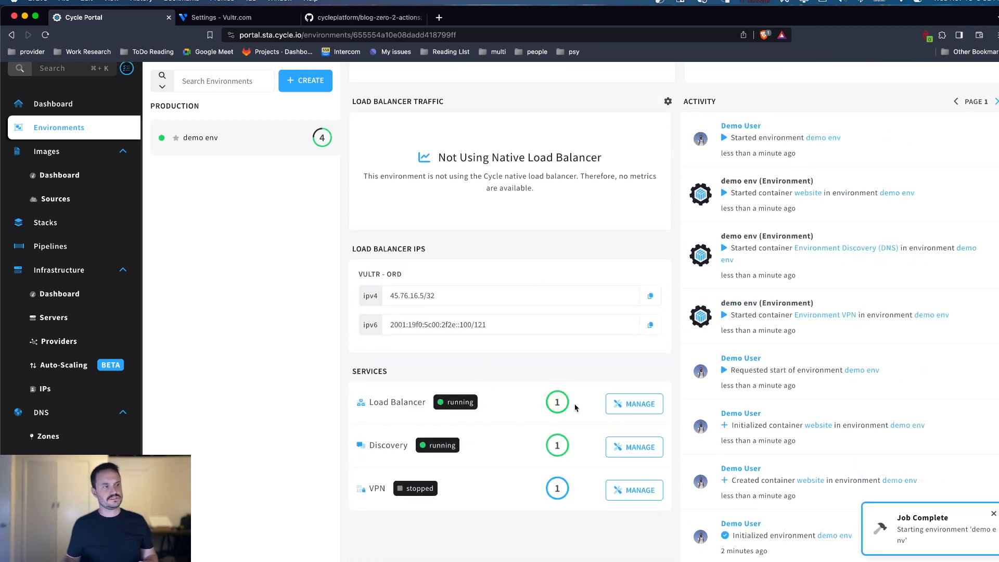
scroll(411, 140, "up", 5)
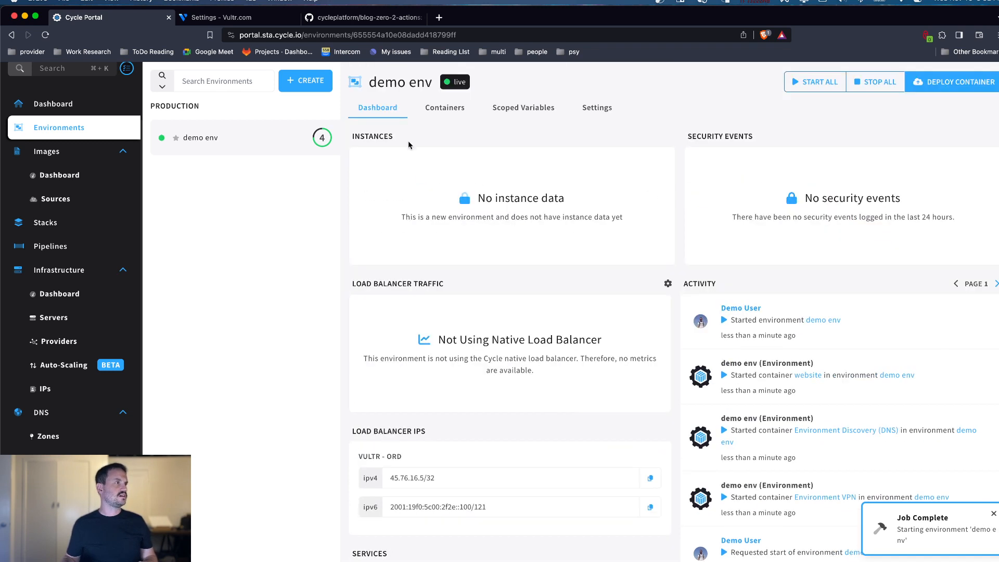
Step: Examine the website container's running instance and its console output, and close the container details
left_click(428, 110)
left_click(403, 187)
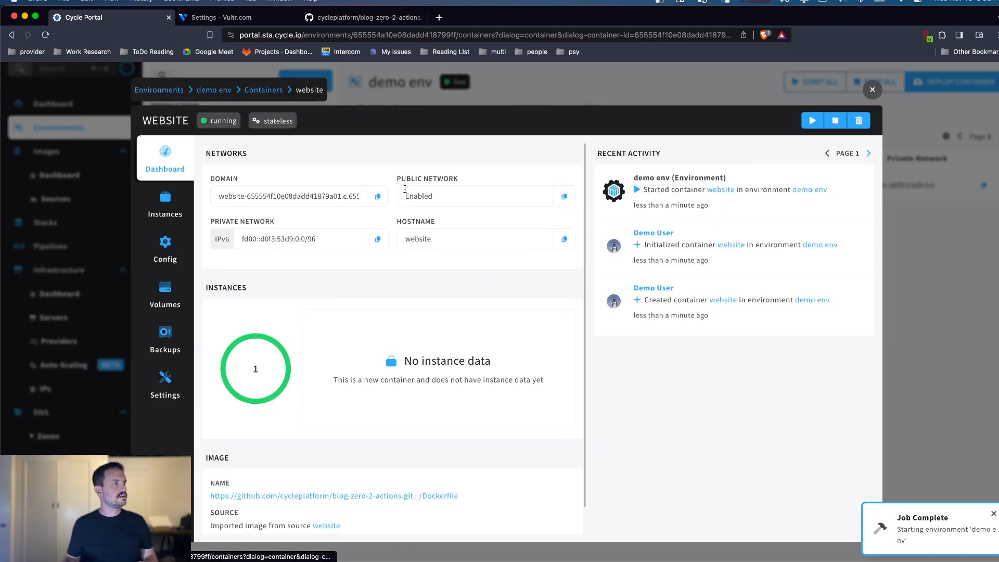
left_click(156, 206)
scroll(556, 263, "down", 3)
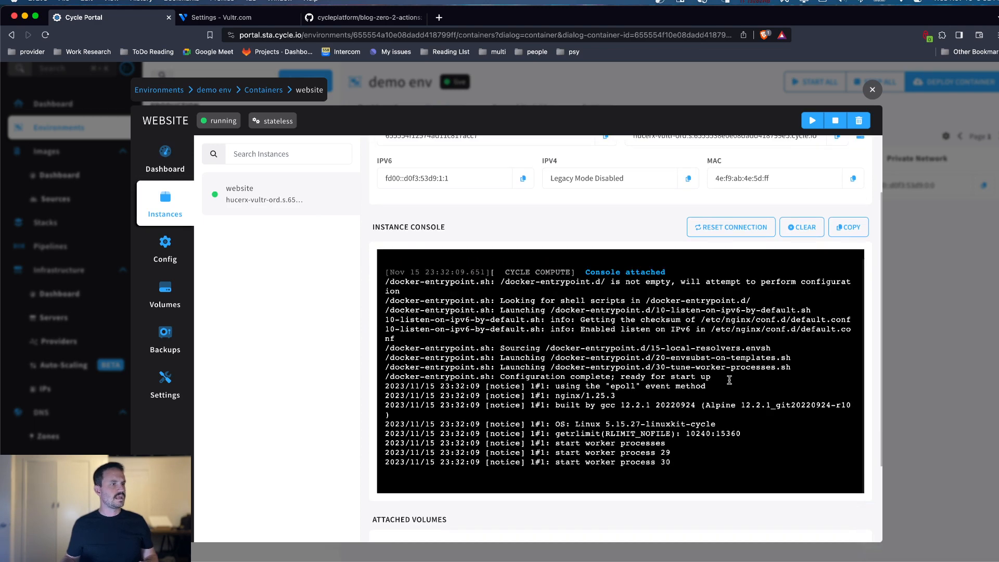
scroll(723, 385, "down", 2)
scroll(715, 389, "up", 2)
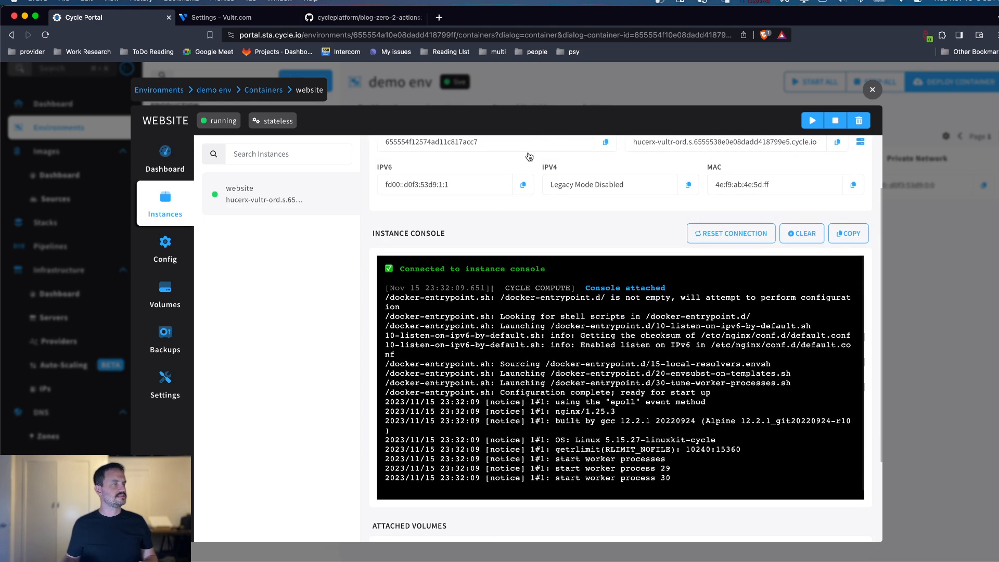
left_click(543, 89)
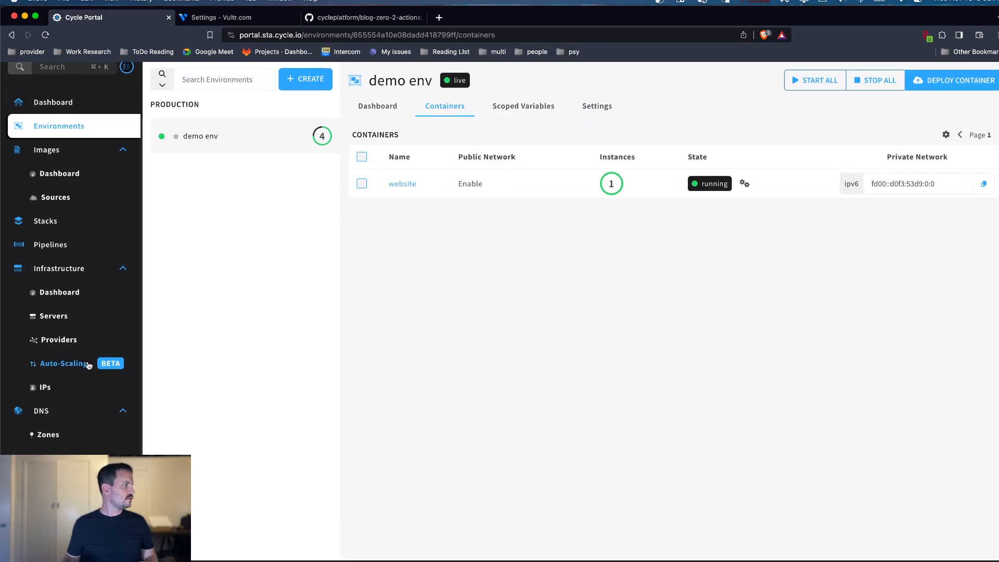
Step: Start a new record in the hosted DNS zone with the record type LINKED, keeping the default root name
left_click(57, 441)
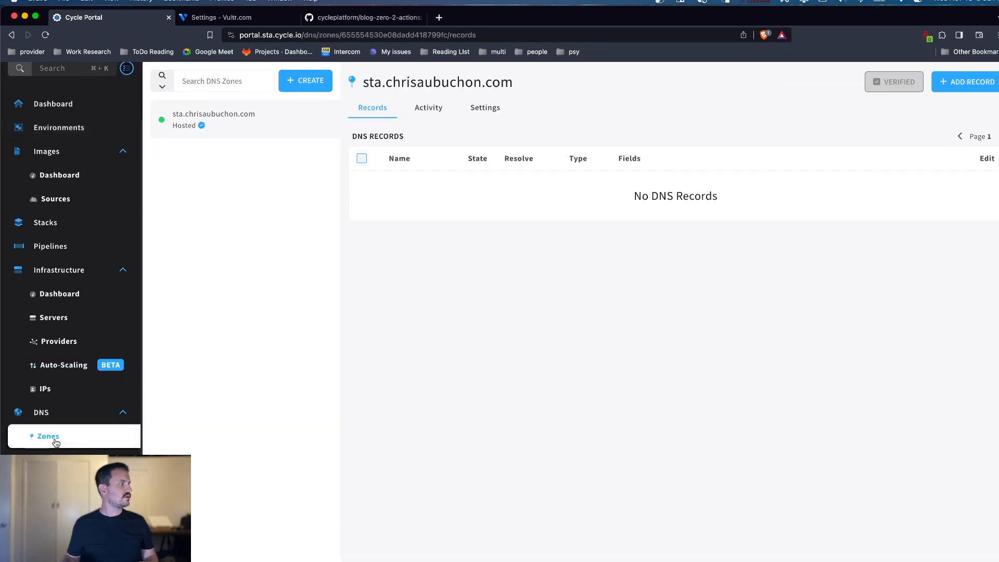
left_click(966, 81)
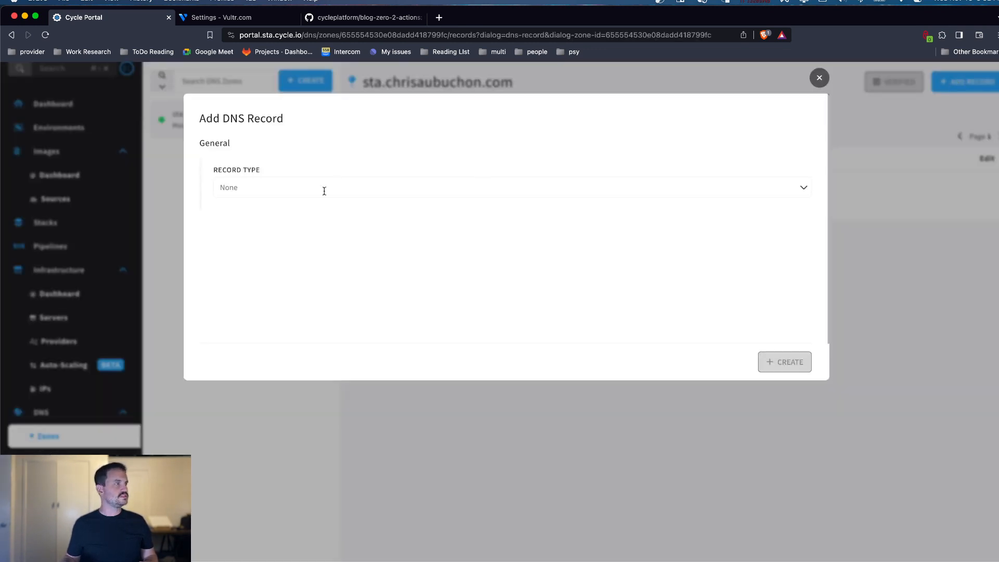
left_click(324, 190)
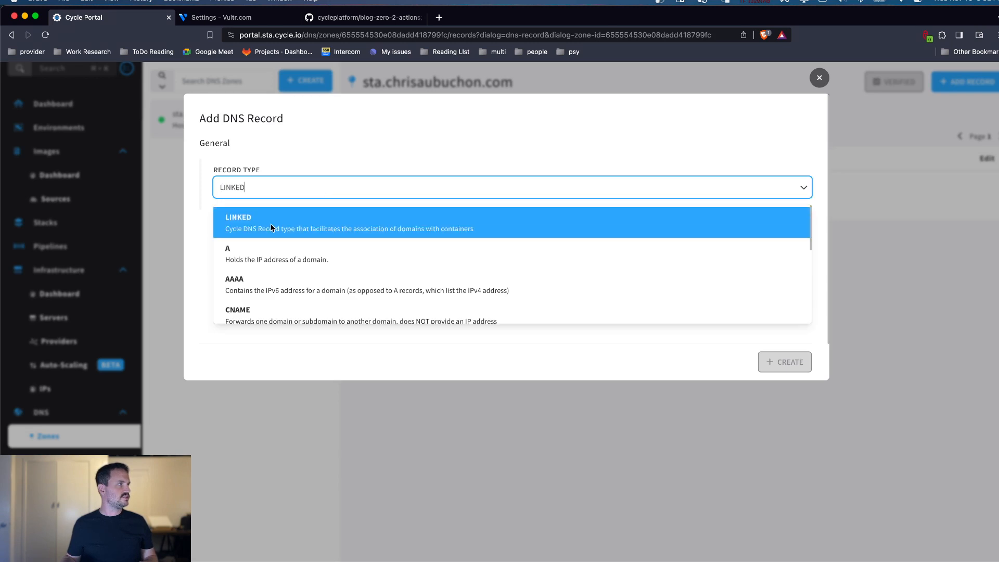
left_click(284, 226)
left_click(242, 272)
left_click(276, 297)
Step: Link the DNS record to the website container in demo env with TLS enabled, and create the record
left_click(381, 307)
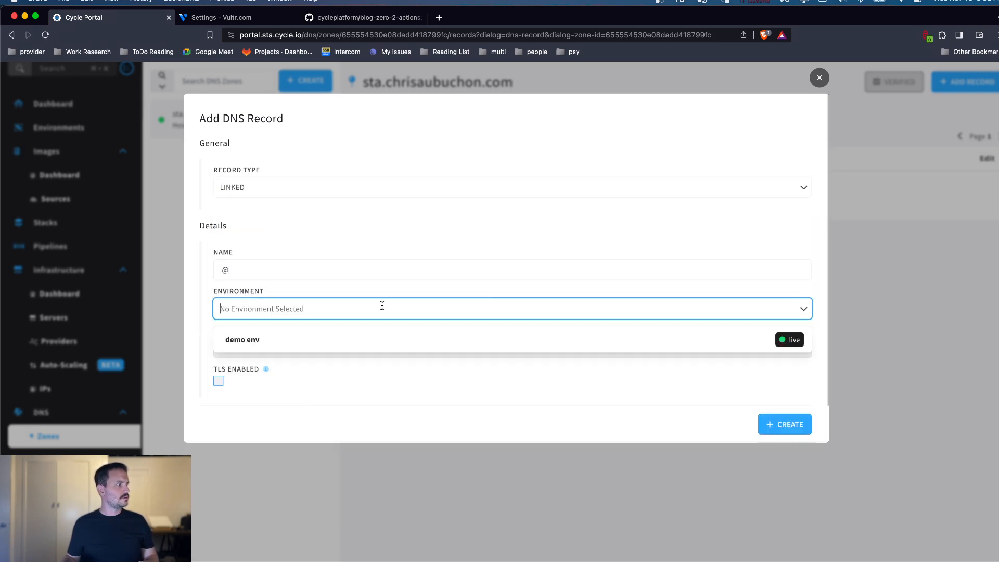
left_click(349, 339)
left_click(336, 345)
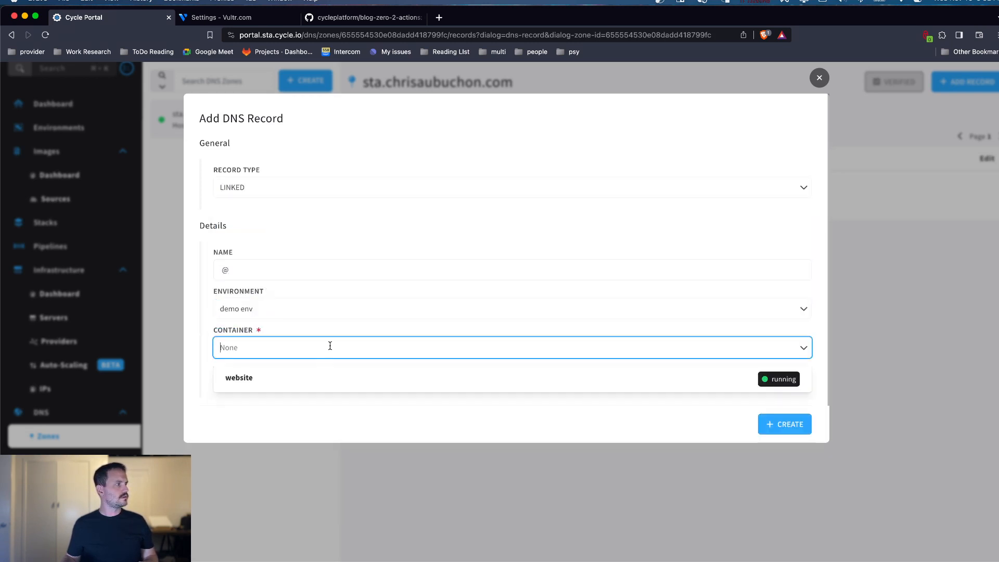
left_click(306, 378)
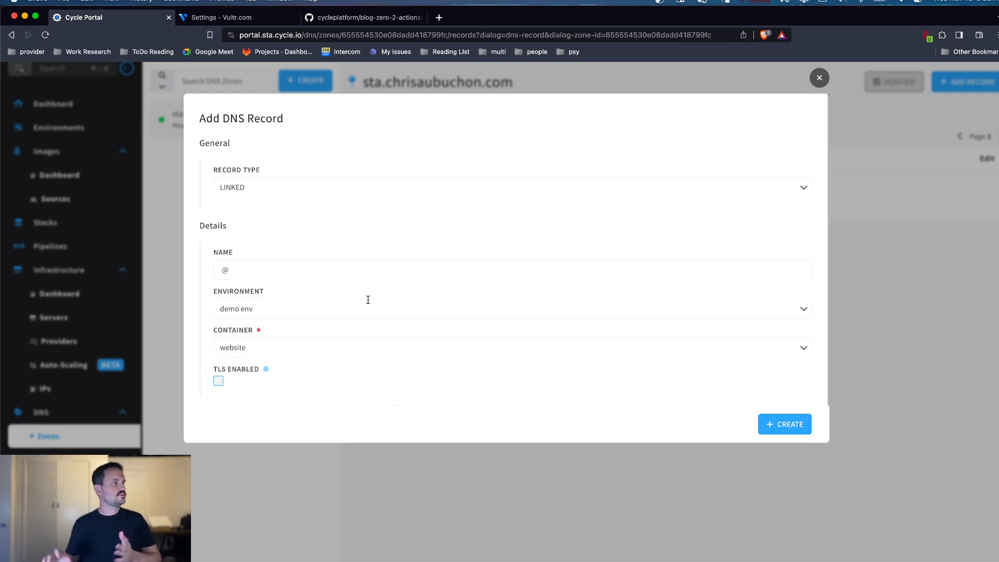
left_click(218, 381)
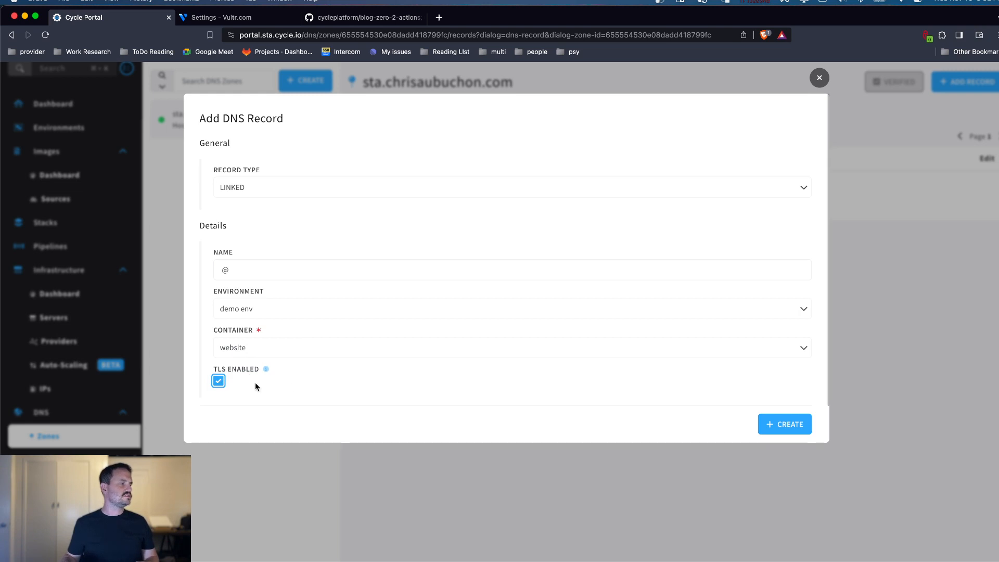
left_click(772, 434)
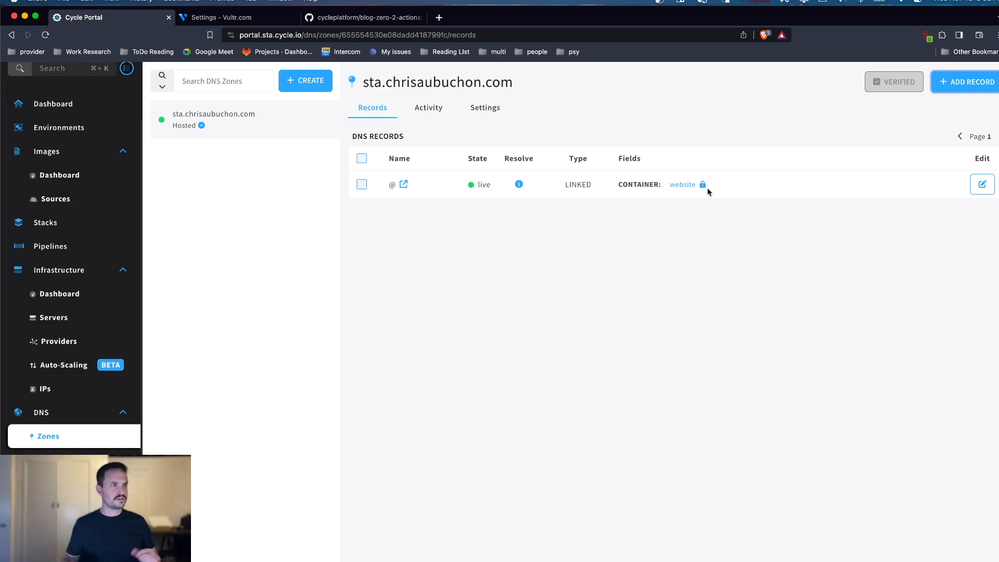
mouse_move(703, 186)
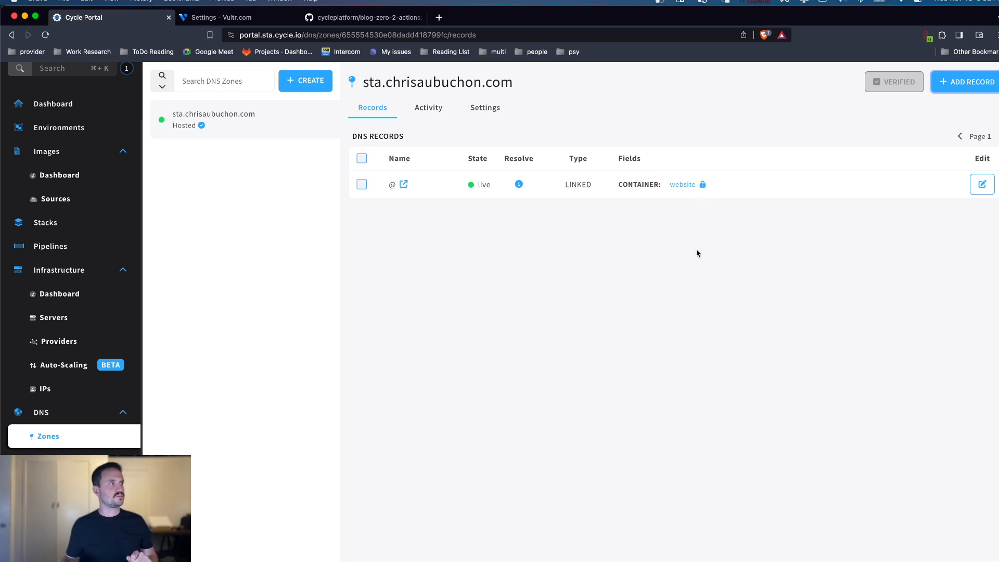
Step: Create a new pipeline named reimage
left_click(79, 253)
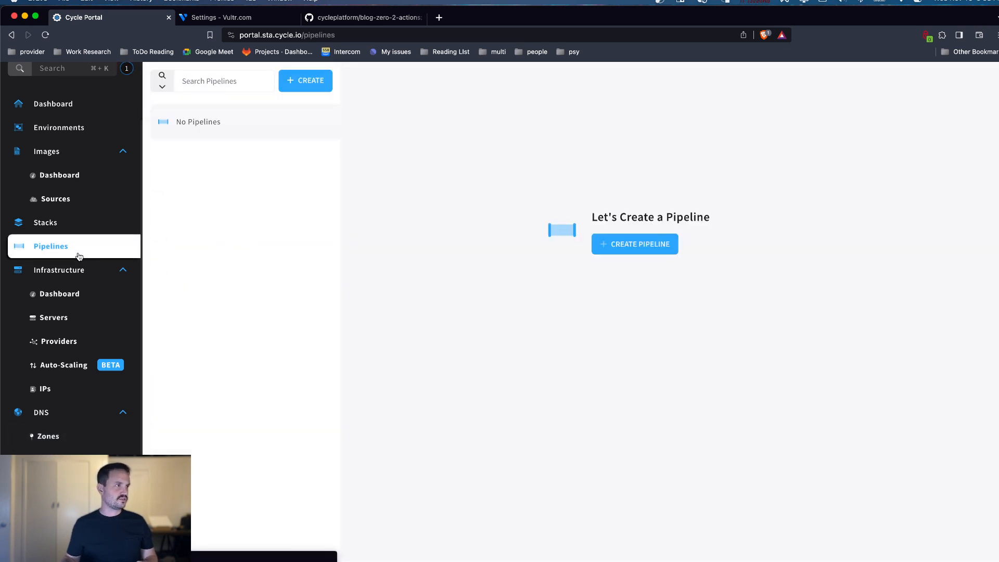
left_click(314, 83)
left_click(290, 158)
type("r")
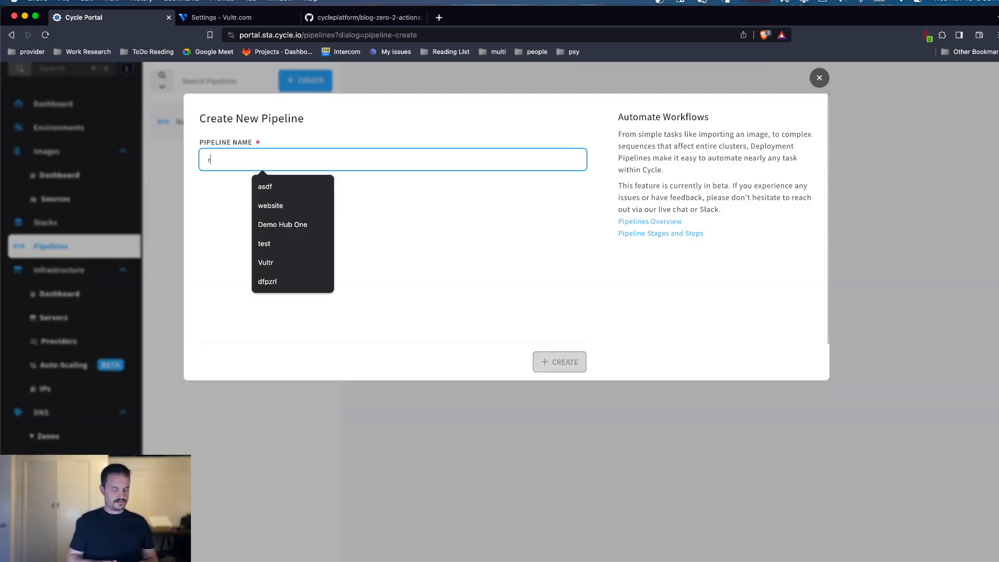
type("eimage")
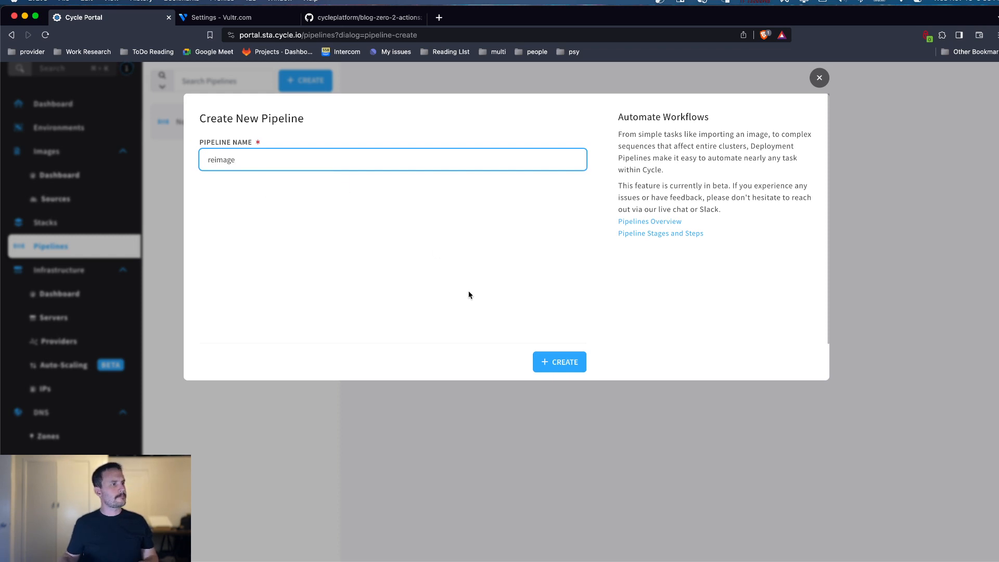
left_click(560, 363)
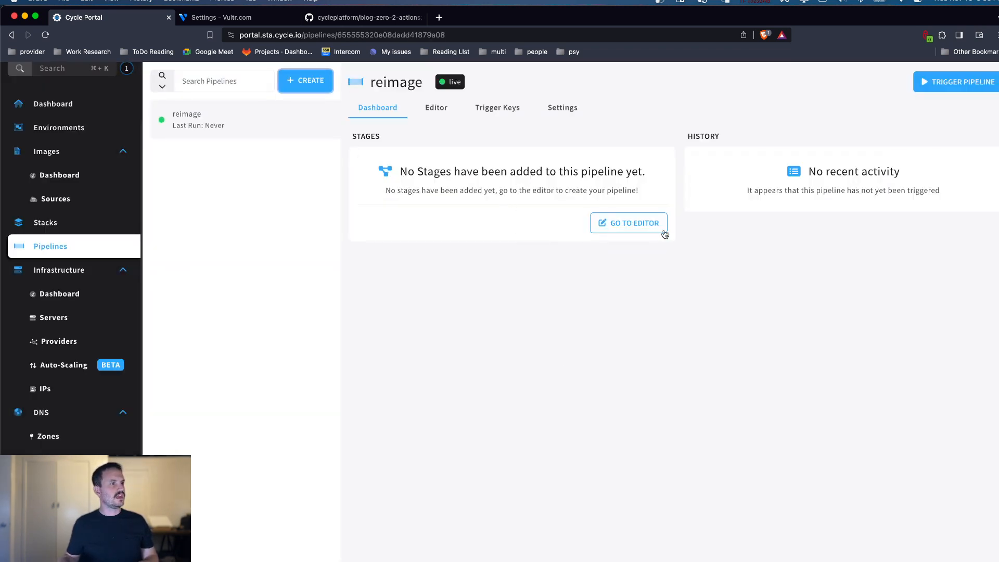
Step: Add a new stage named reimage in the pipeline's editor
left_click(645, 222)
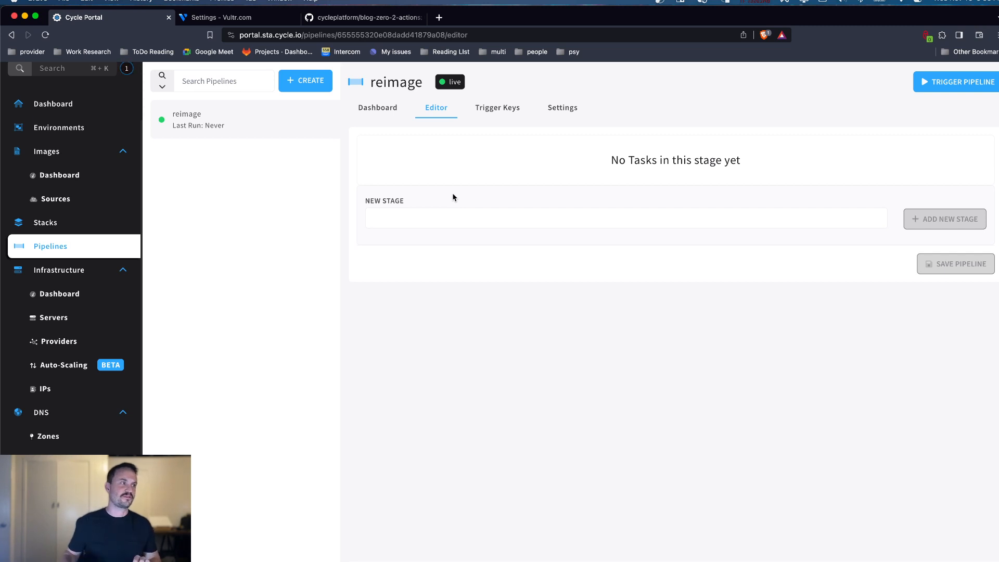
left_click(445, 216)
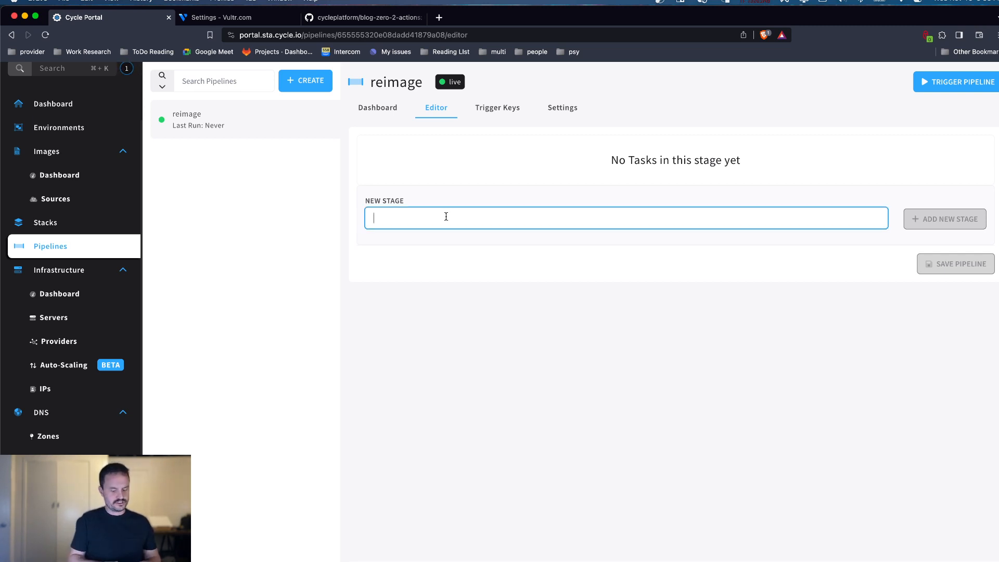
type("reimage")
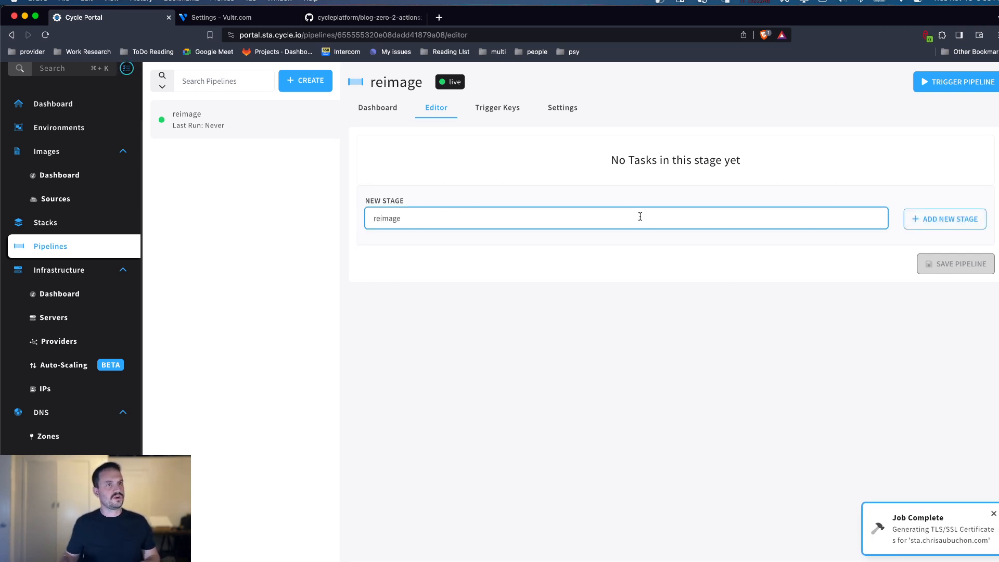
left_click(970, 219)
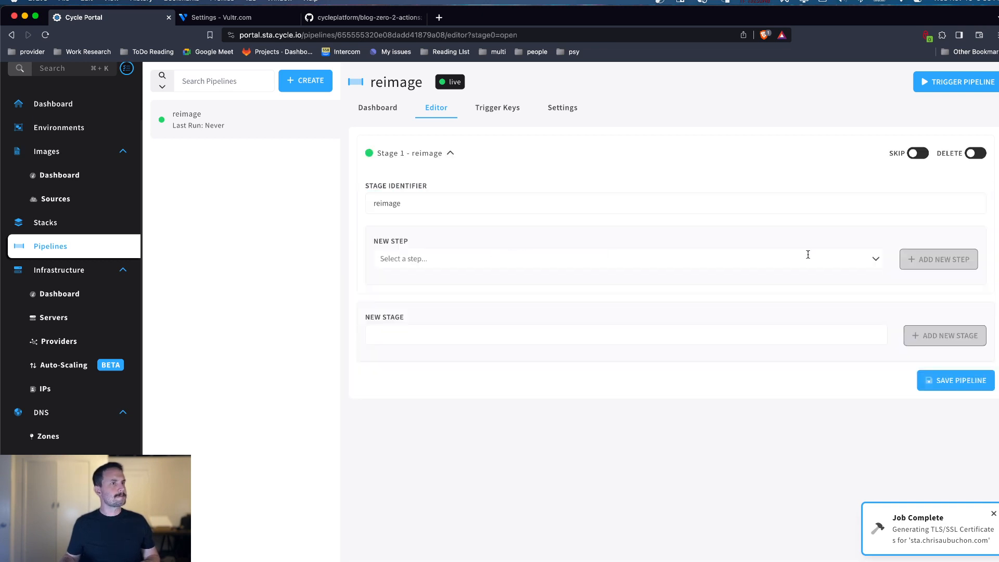
Step: Add a Create Image step to the reimage stage with the identifier create and the hub's website image source
left_click(875, 260)
scroll(582, 304, "down", 4)
scroll(581, 308, "up", 4)
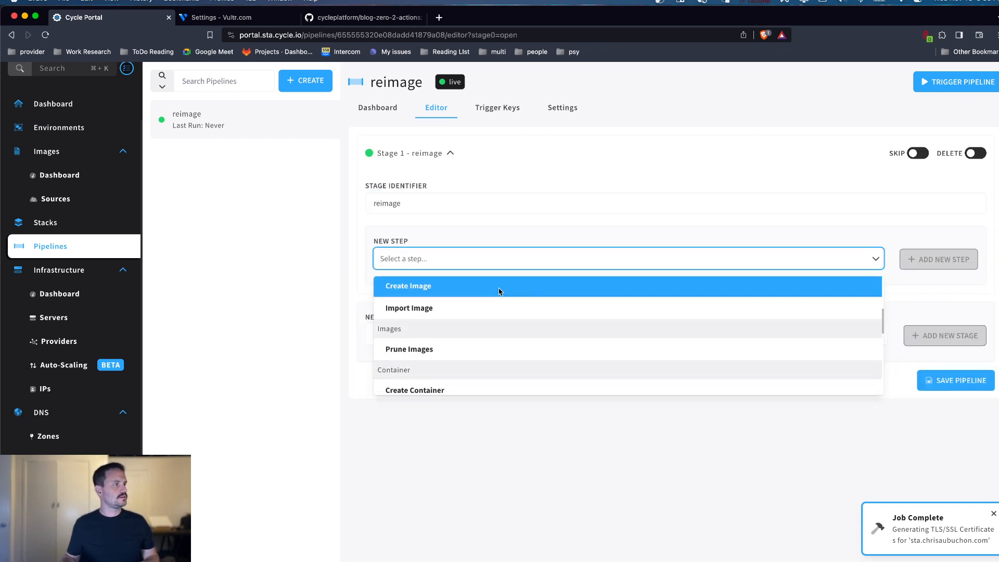
left_click(500, 286)
left_click(938, 259)
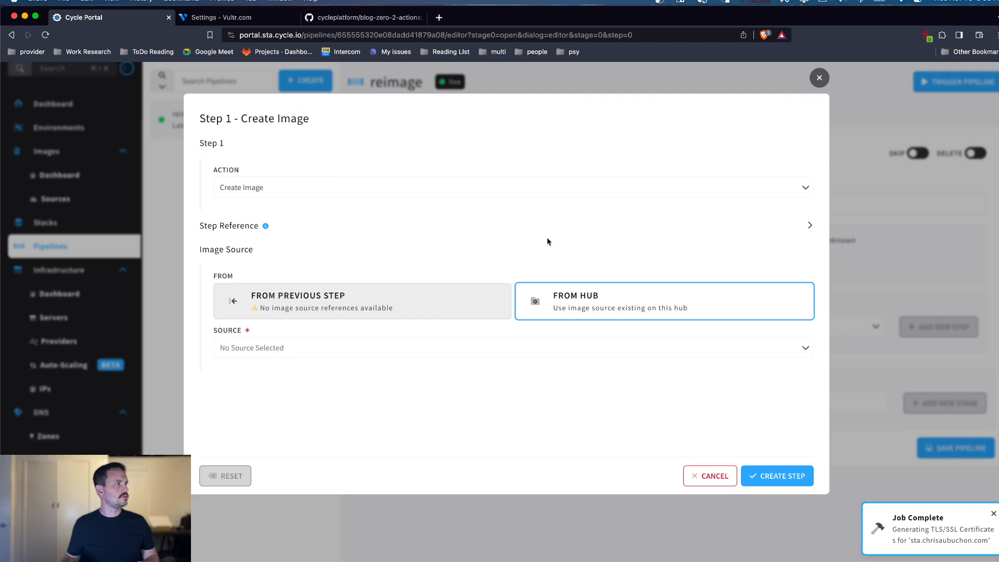
left_click(810, 227)
left_click(452, 270)
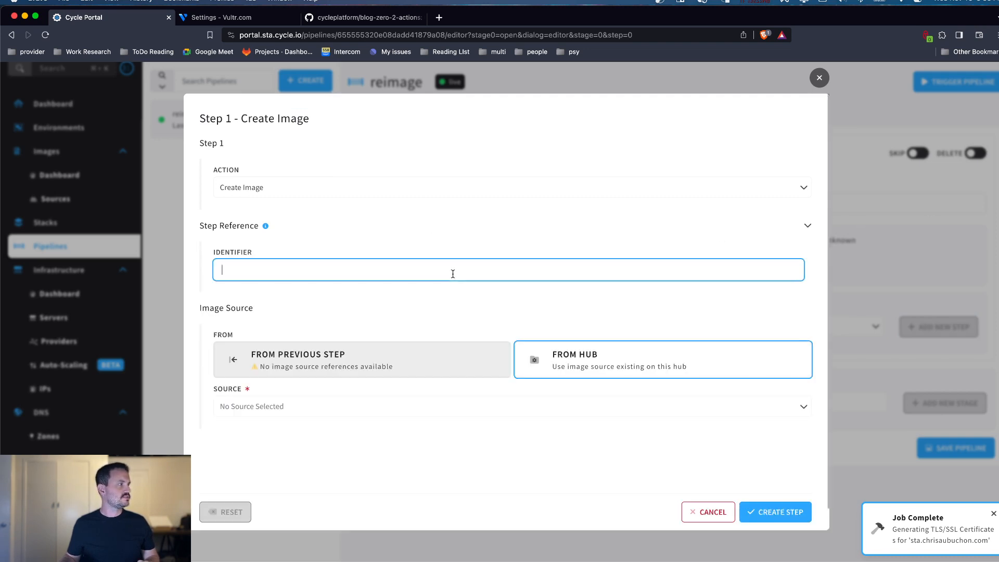
type("create")
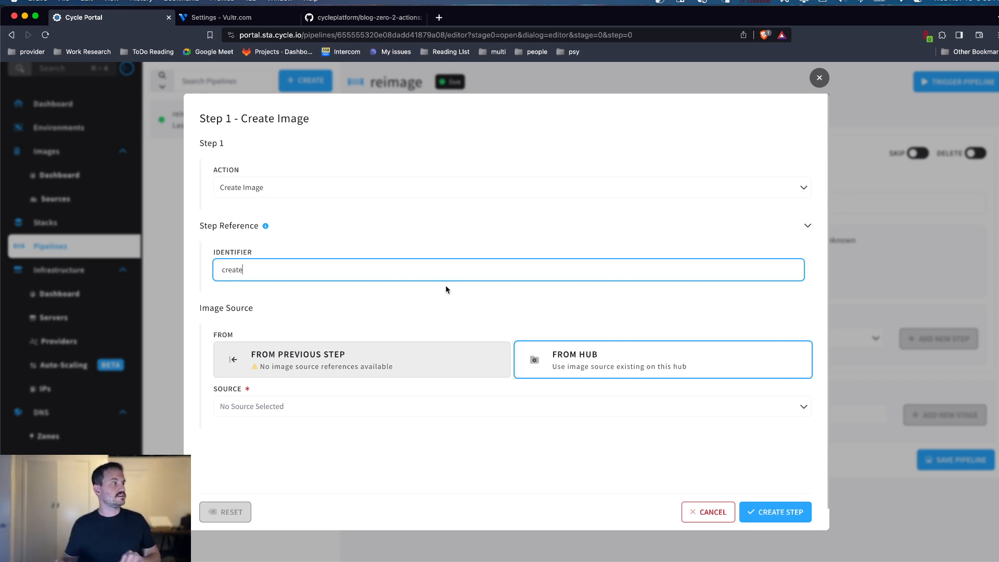
left_click(447, 406)
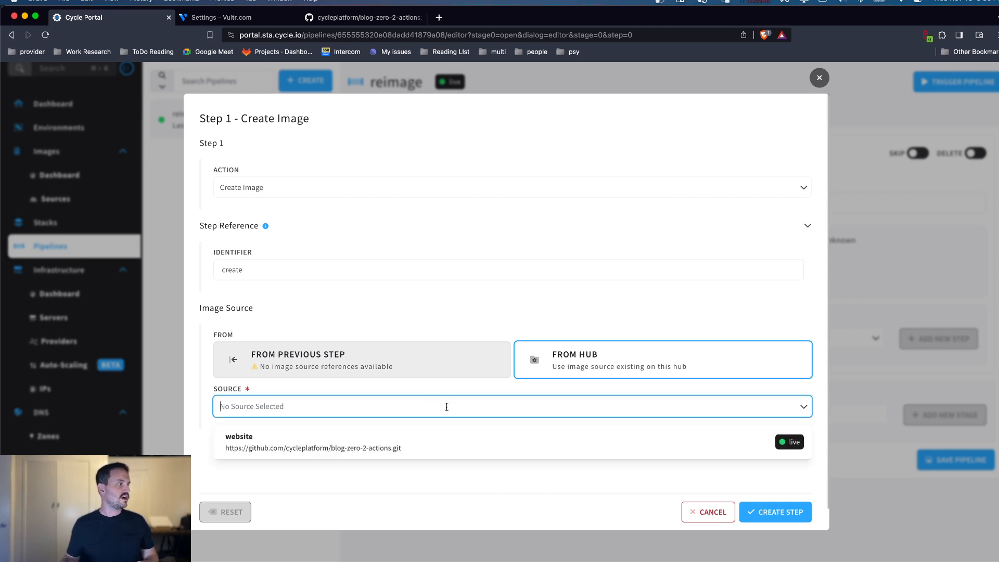
left_click(381, 442)
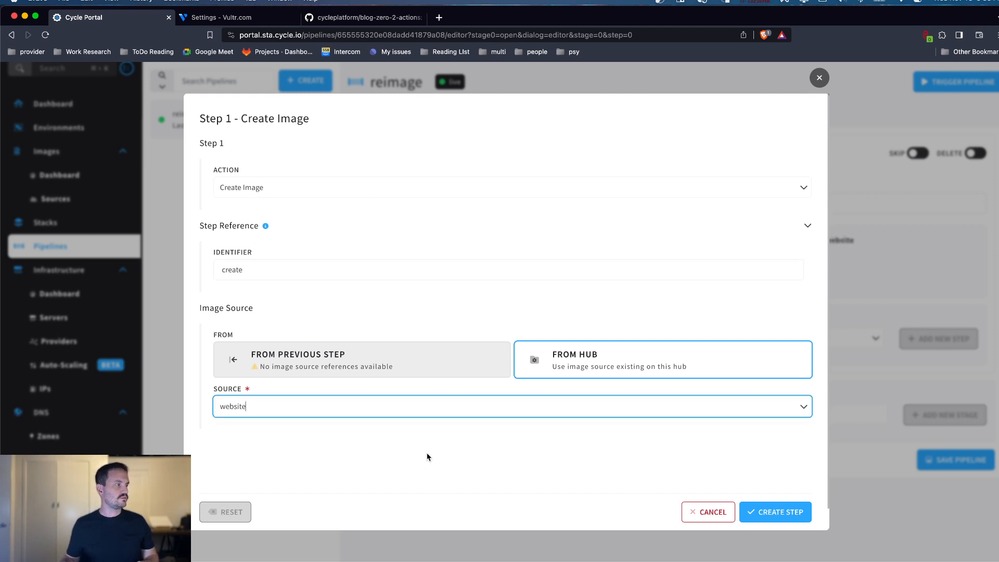
left_click(769, 513)
Step: Add an Import Image step with the identifier import, taking its image from the previous create step
left_click(716, 338)
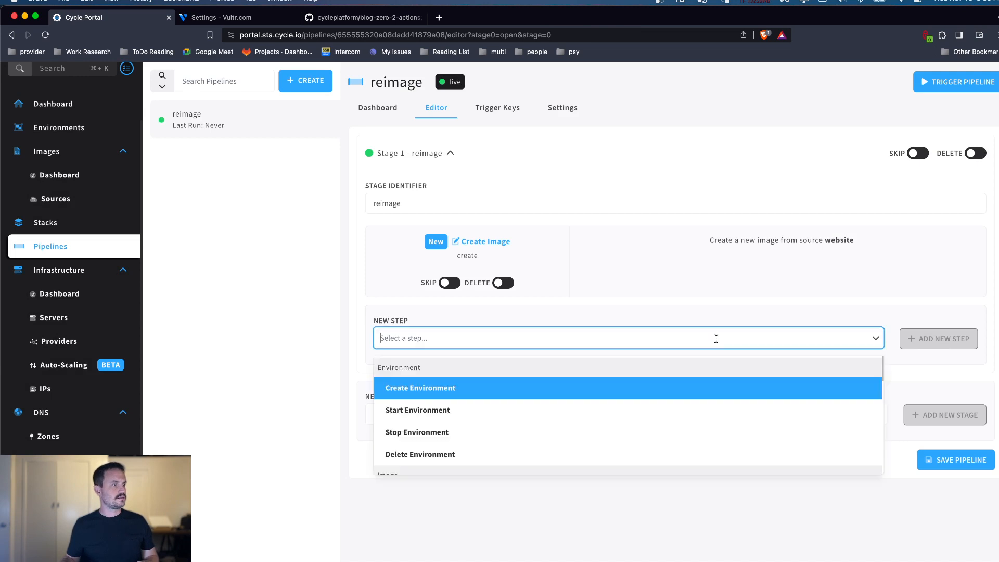
scroll(483, 416, "down", 4)
left_click(455, 404)
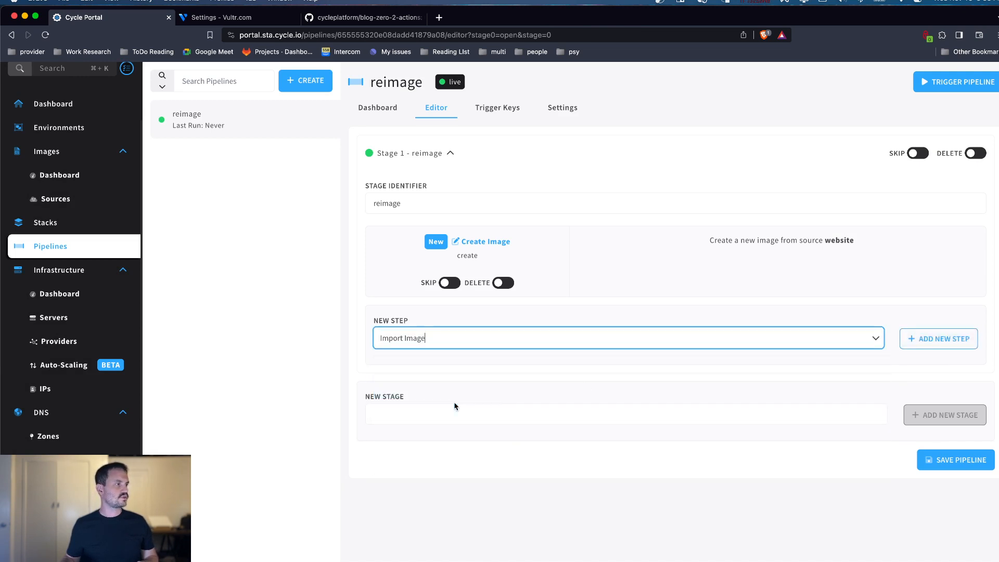
left_click(936, 339)
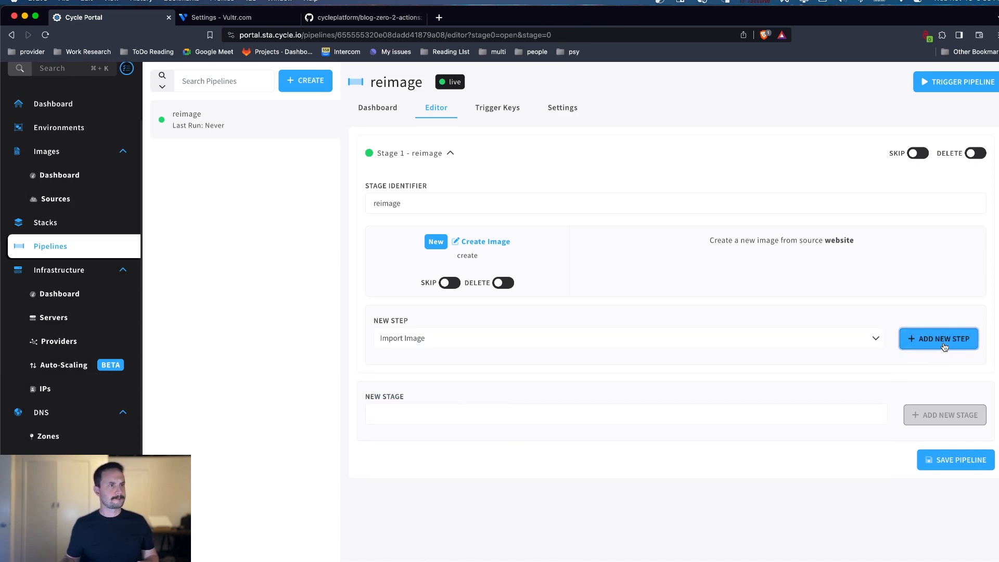
left_click(816, 225)
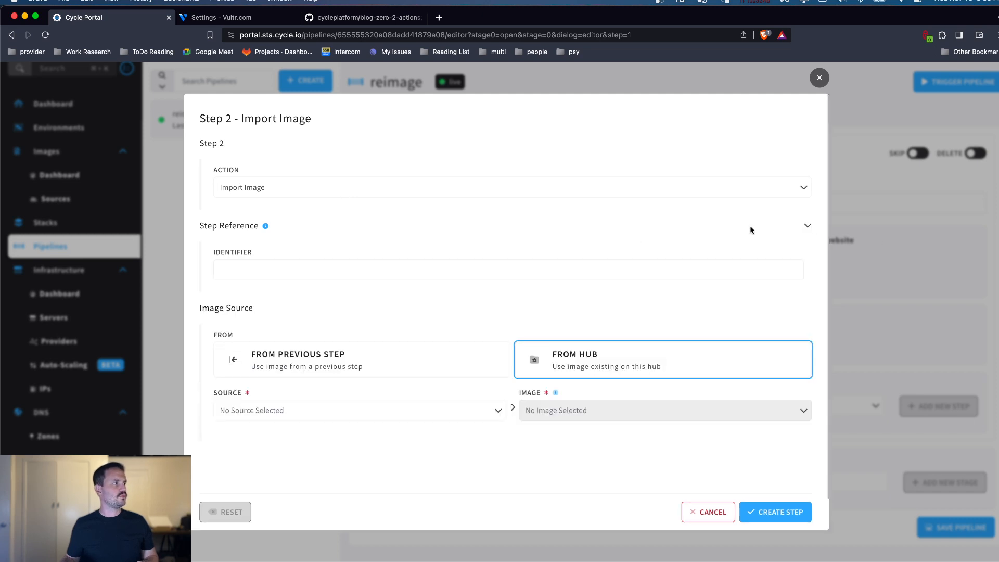
left_click(387, 269)
type("import")
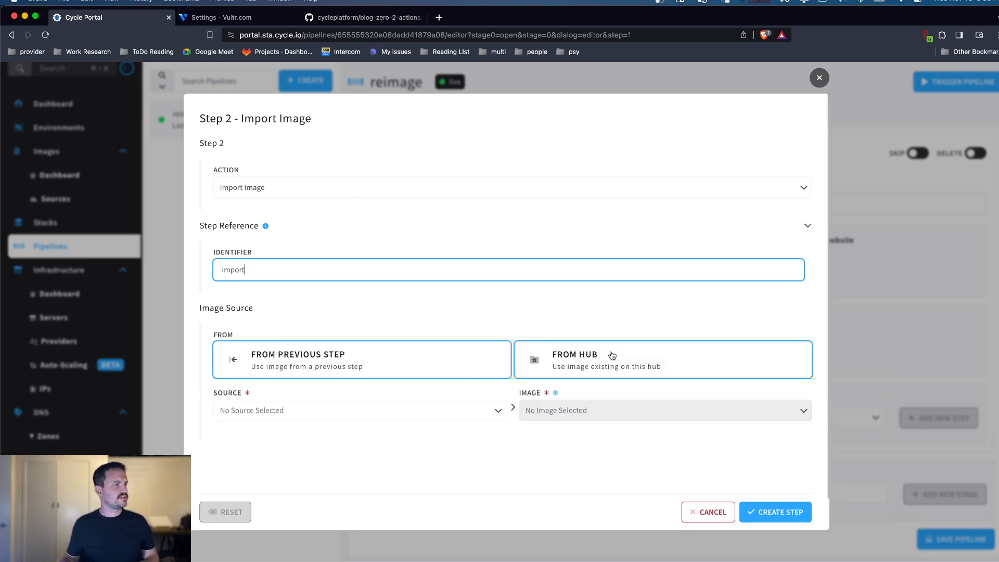
left_click(475, 359)
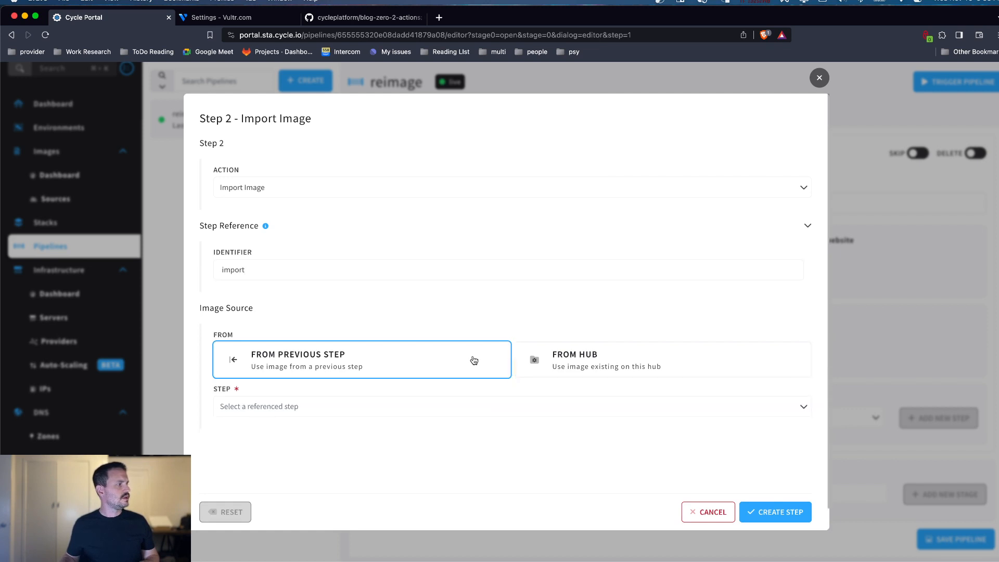
left_click(439, 405)
left_click(312, 436)
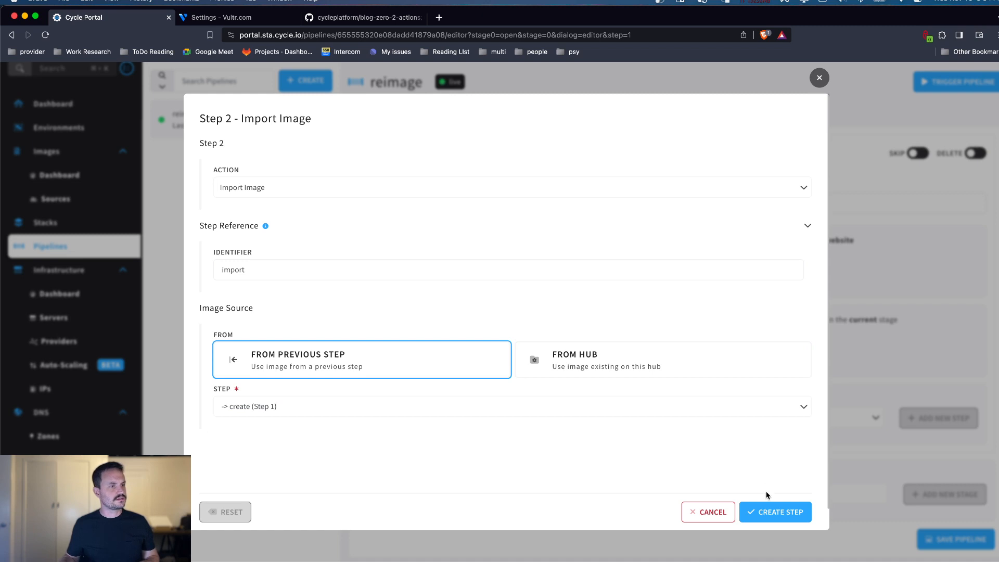
left_click(780, 512)
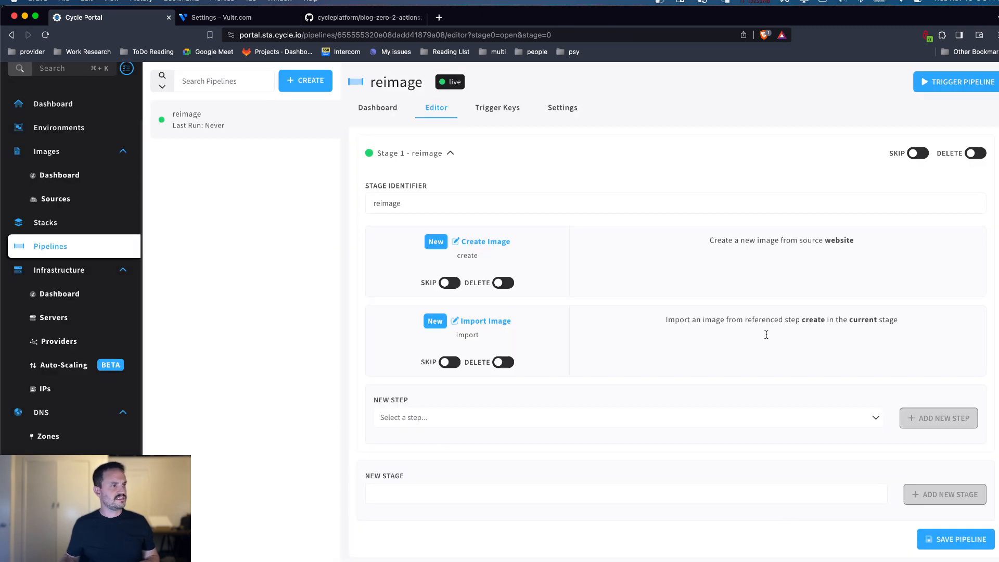
Step: Add a Reimage Container step to the stage, targeting the website container in demo env from the hub
scroll(765, 334, "down", 3)
left_click(586, 335)
scroll(514, 433, "down", 6)
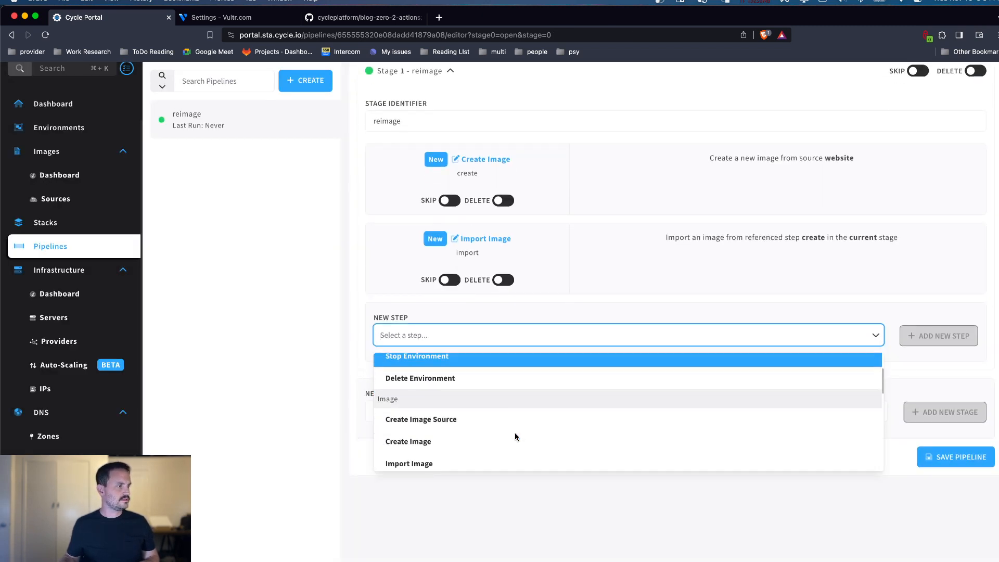
left_click(466, 381)
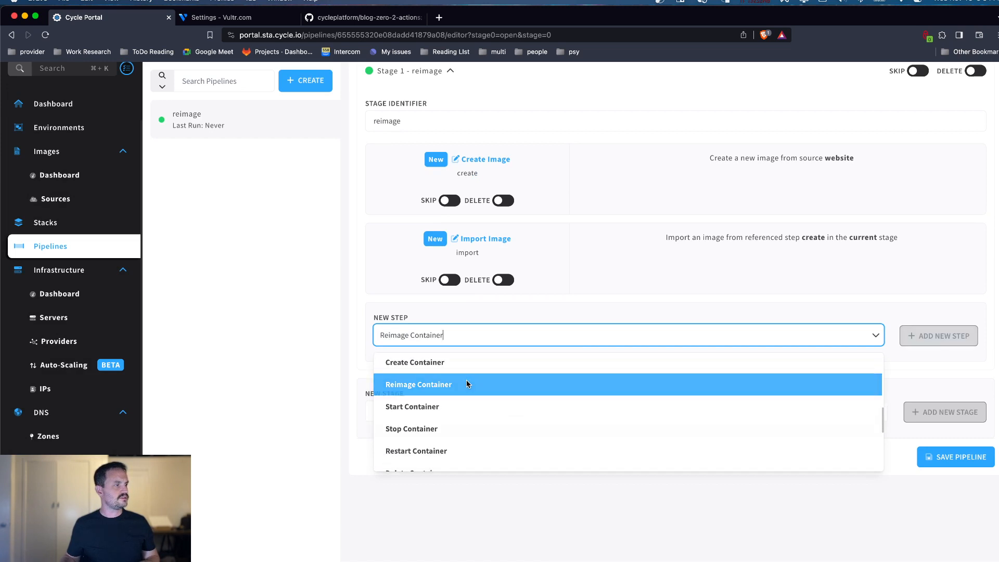
left_click(921, 338)
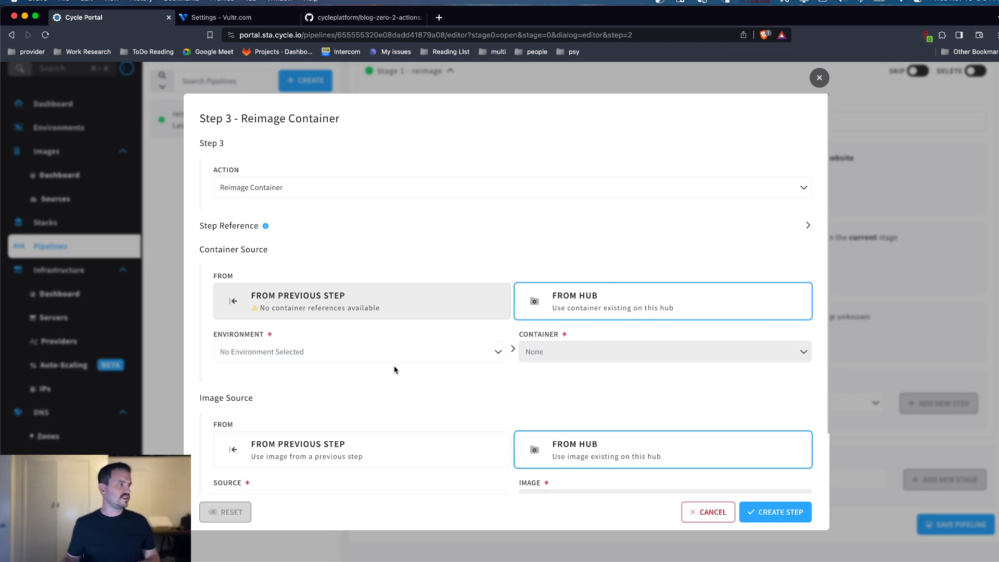
left_click(388, 351)
type("demo env")
left_click(364, 381)
left_click(617, 351)
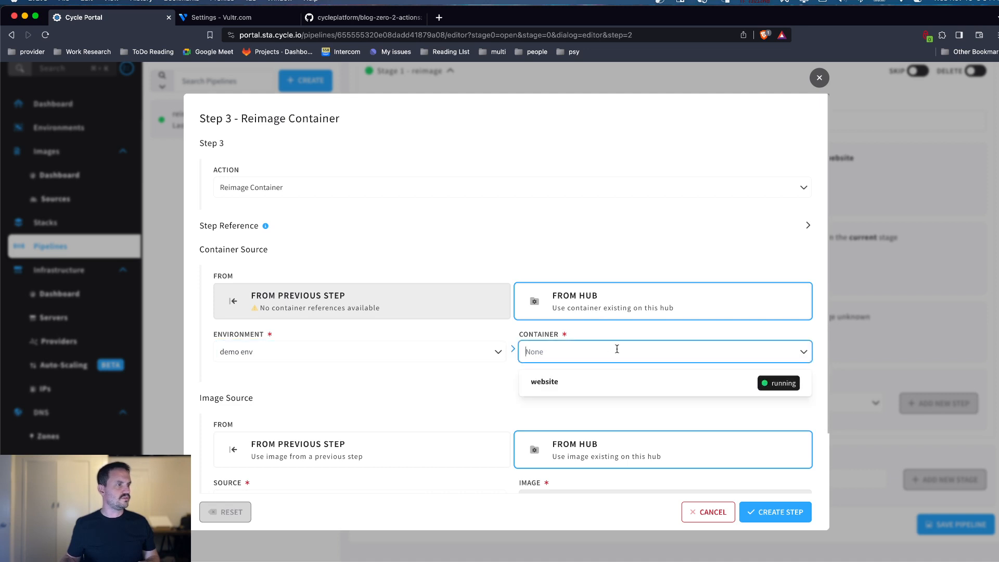
left_click(559, 388)
Step: Set the reimage step's image source to the previous import step, create the step, and save the pipeline
scroll(423, 354, "down", 3)
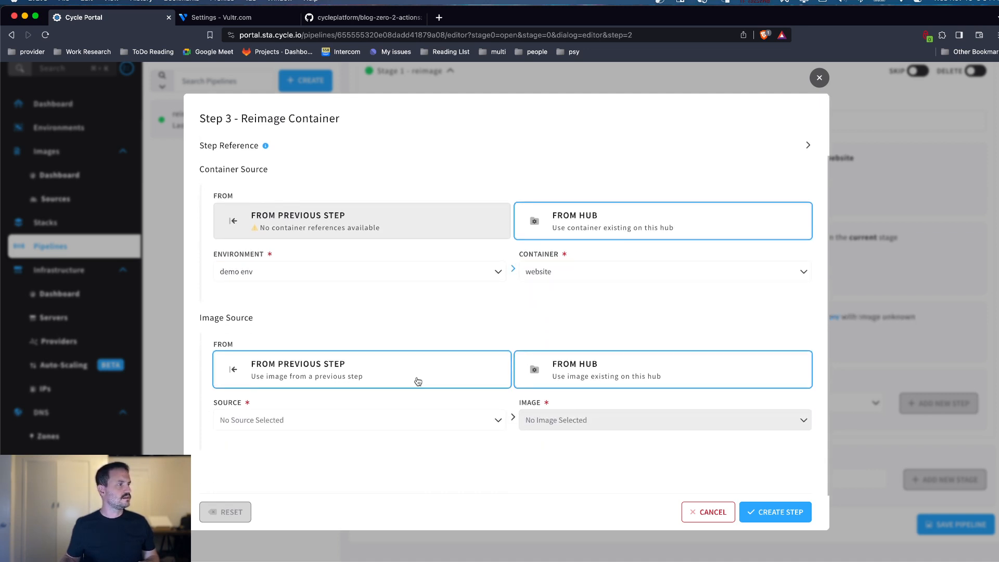
left_click(383, 377)
left_click(372, 419)
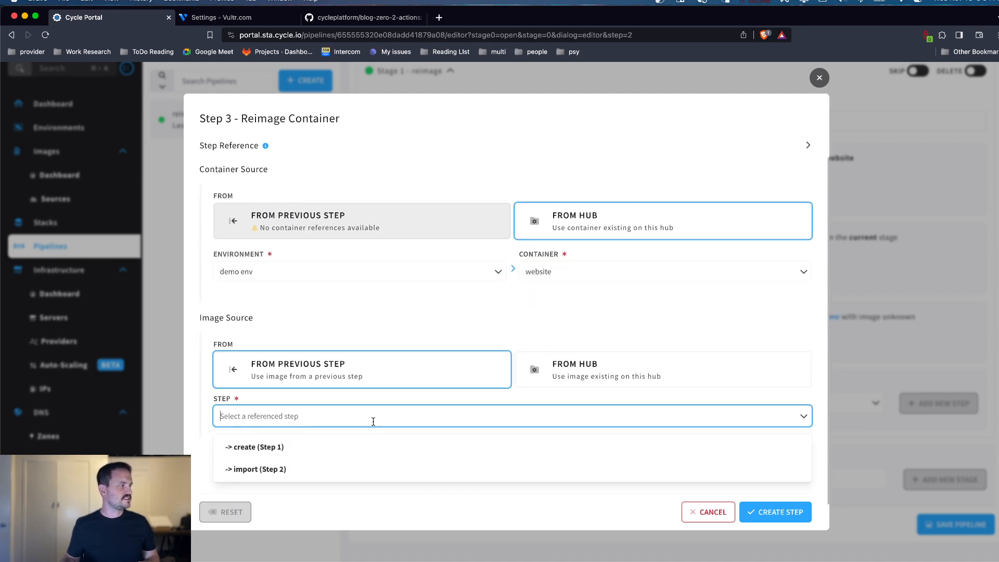
left_click(302, 470)
scroll(410, 442, "down", 1)
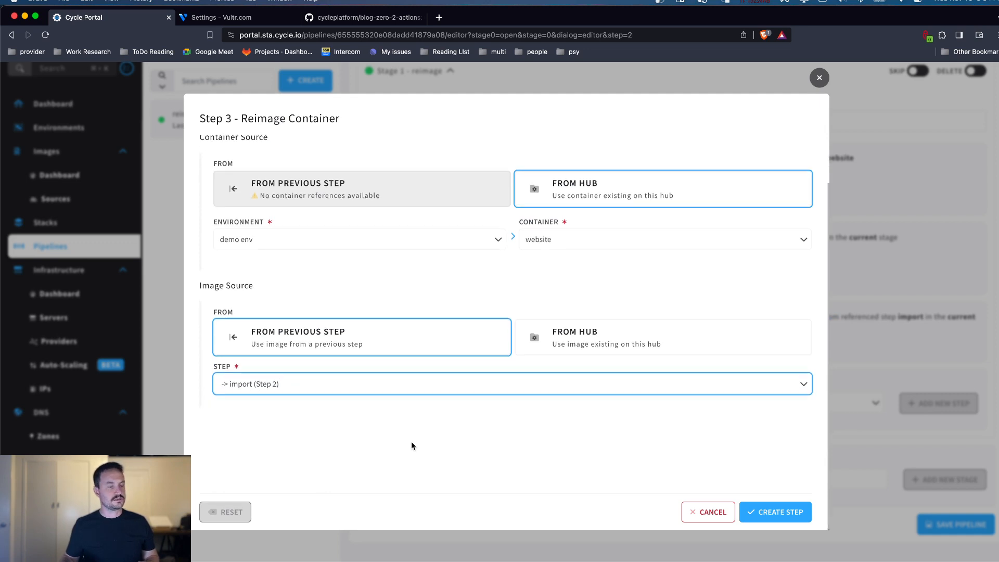
left_click(805, 511)
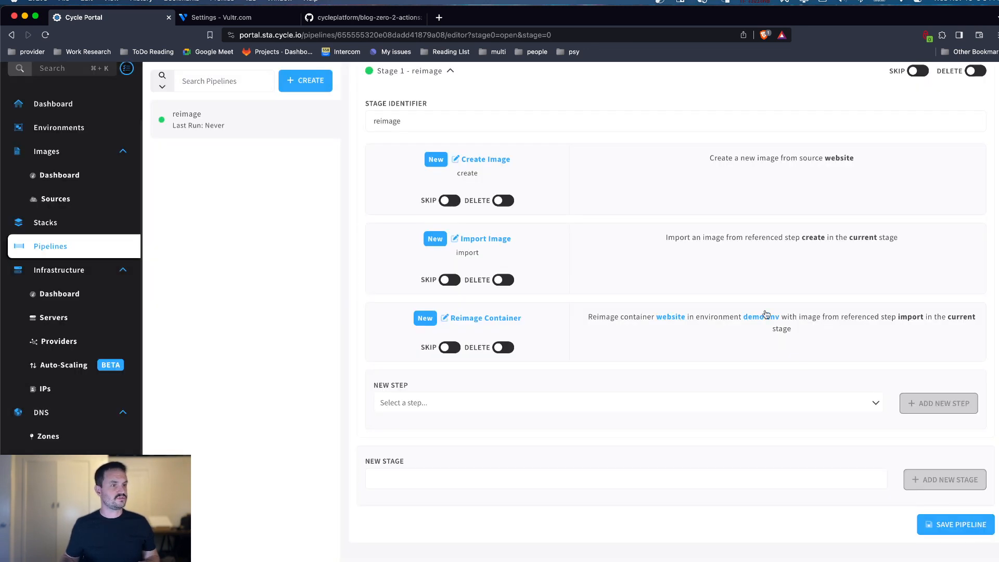
left_click(950, 522)
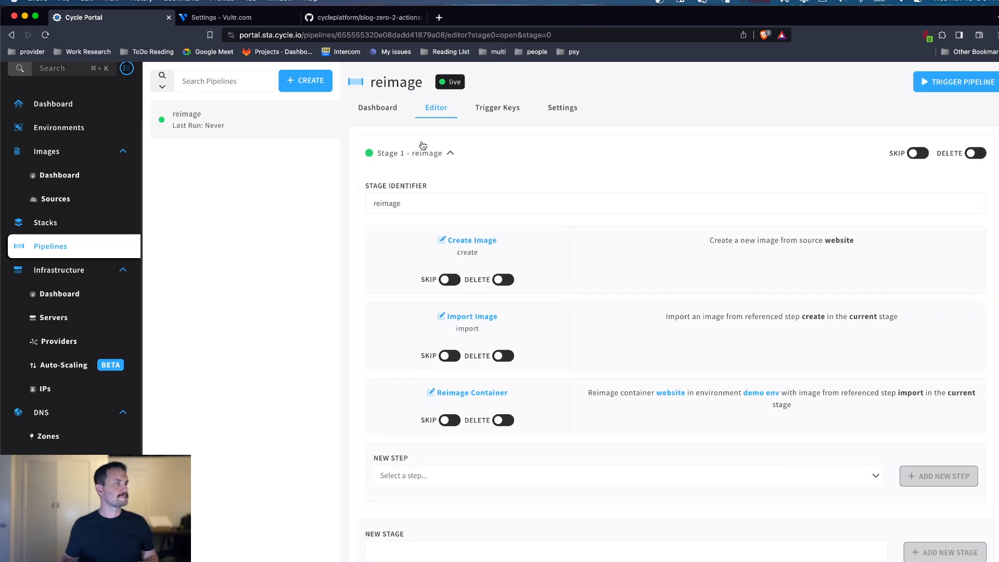
Step: Review the pipeline's stage overview and create a trigger key named demo without IP restrictions
left_click(364, 110)
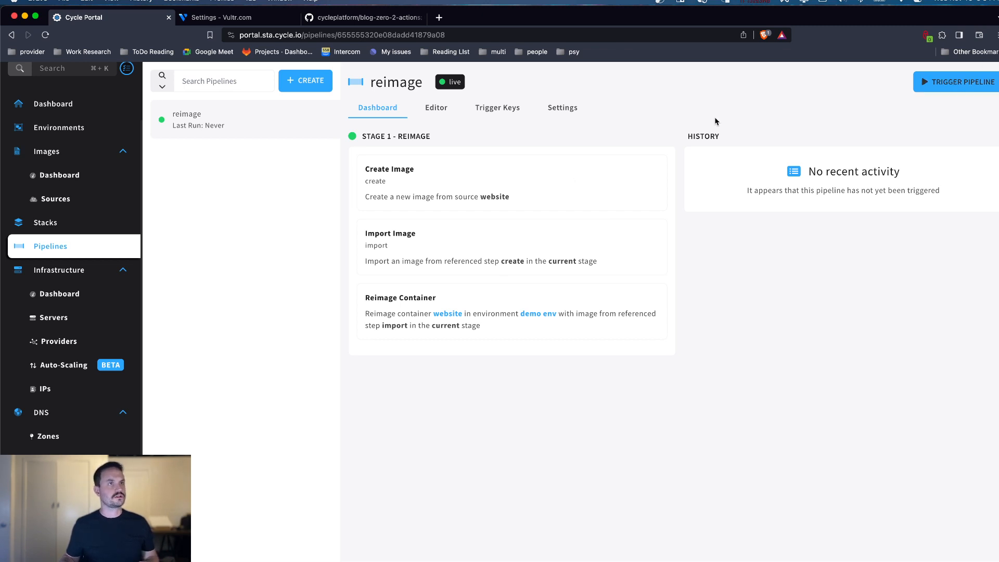
left_click(499, 120)
left_click(736, 184)
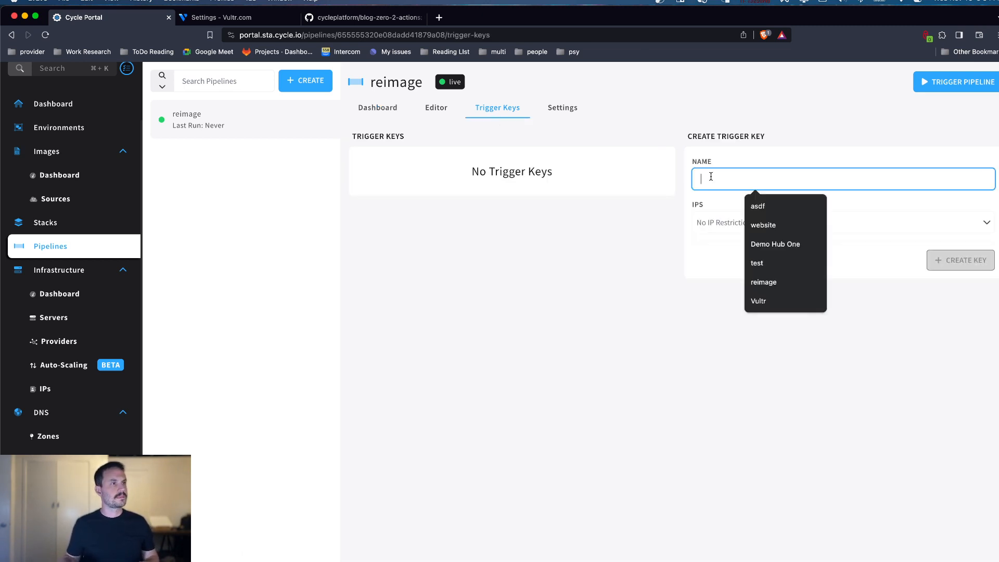
type("demo")
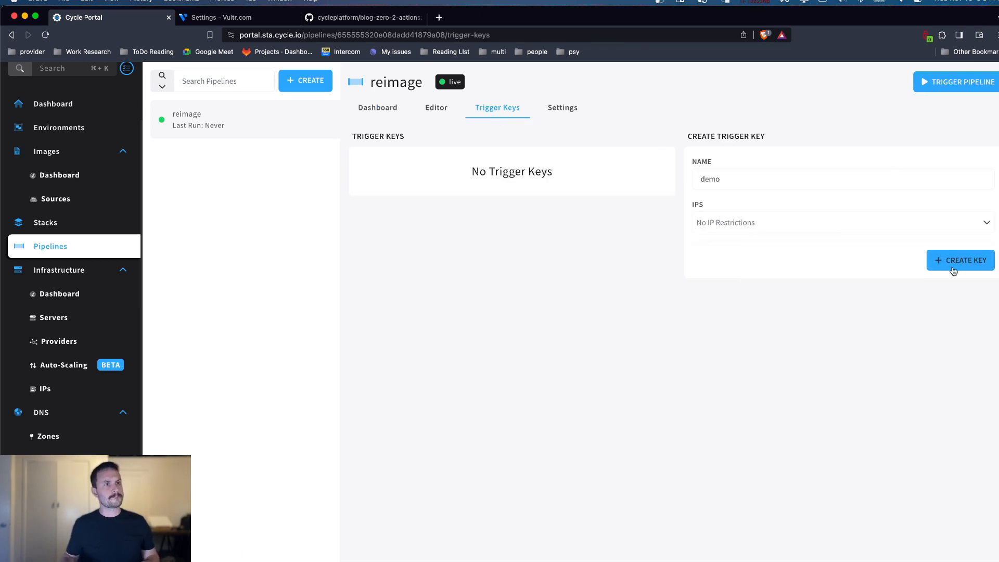
left_click(955, 261)
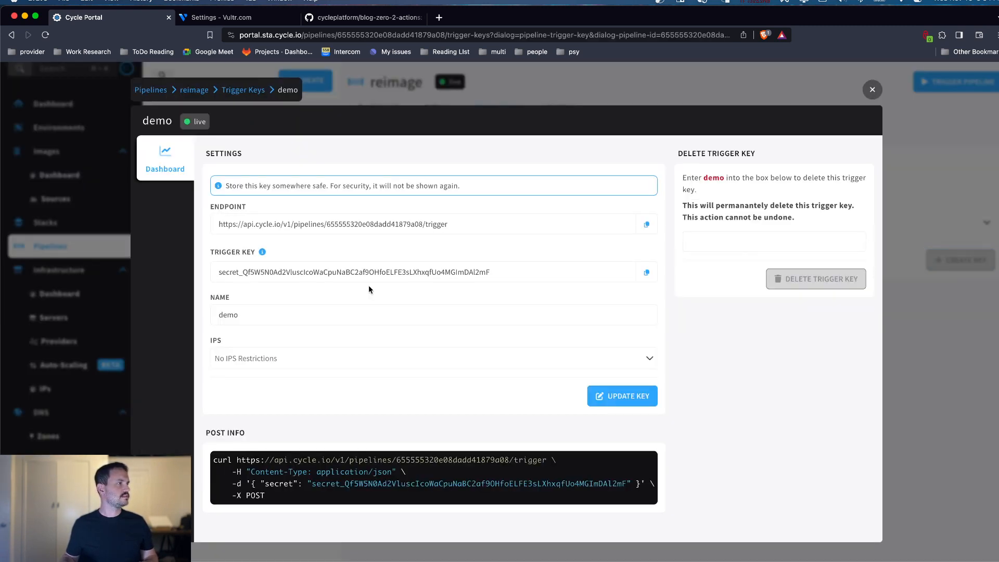
Step: Copy the full curl command from the demo trigger key's POST info and close the key details
left_click_drag(267, 496, 208, 467)
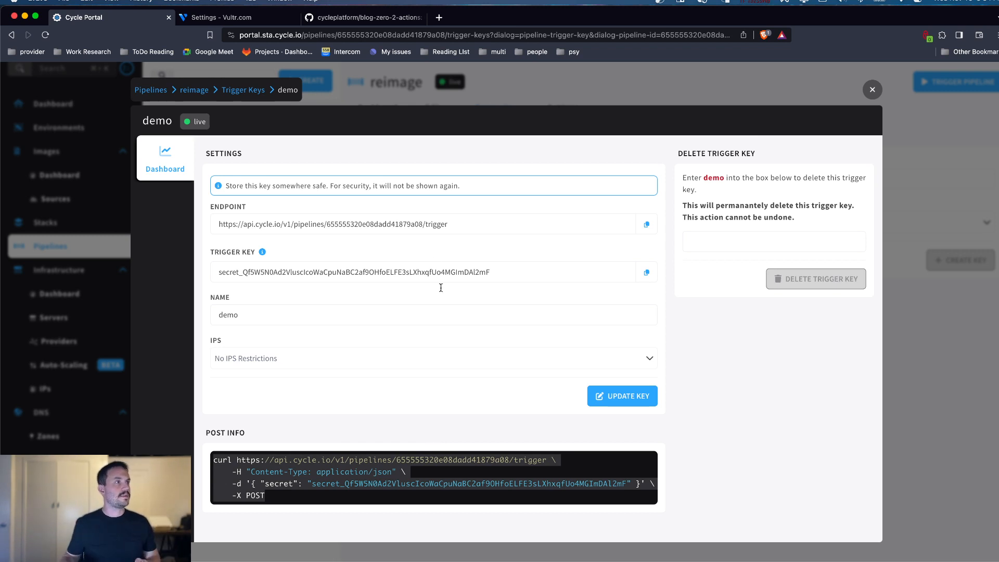
left_click(872, 90)
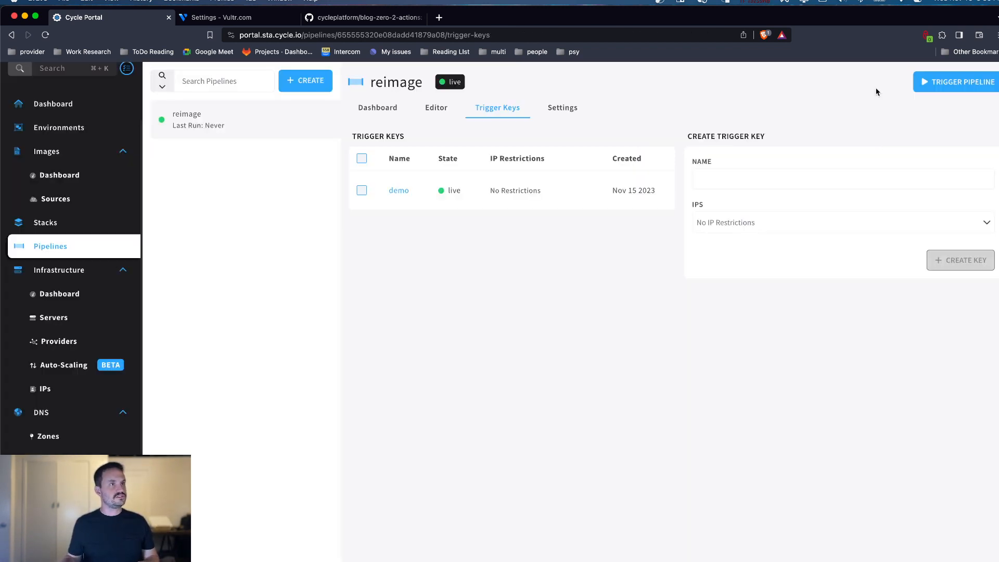
Step: Visit the deployed website through its linked DNS zone record and check the message under the logo
left_click(55, 438)
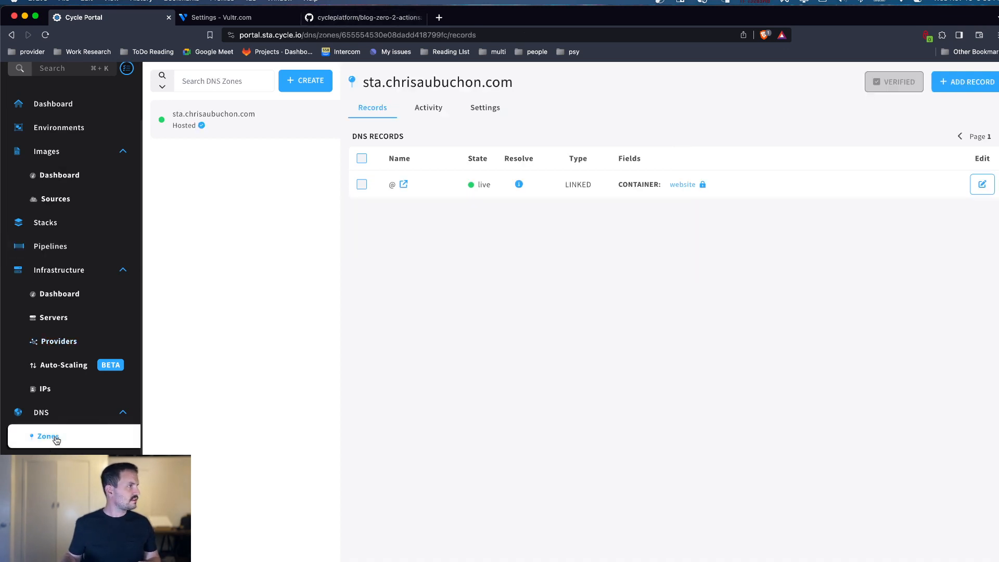
left_click(404, 185)
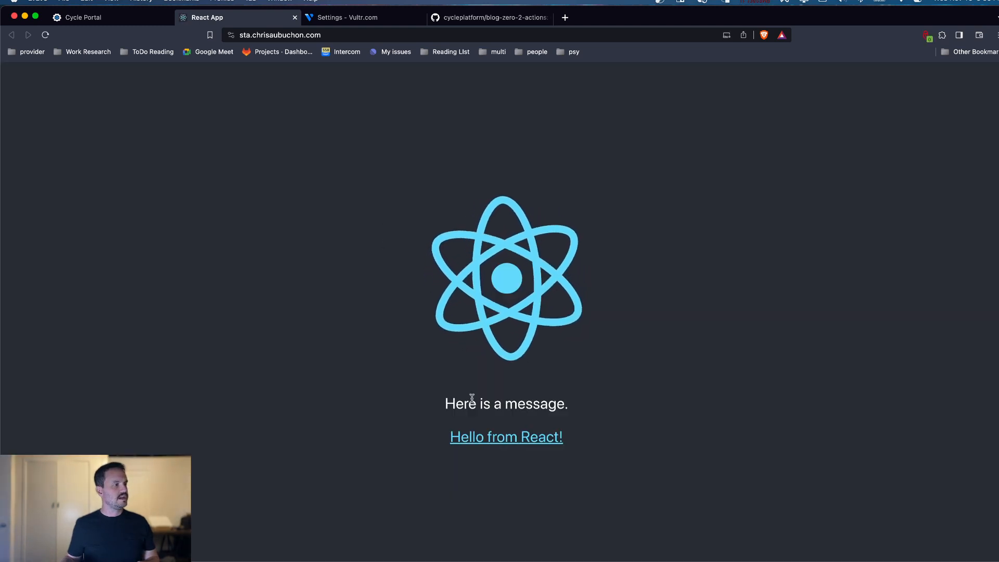
left_click_drag(478, 400, 607, 406)
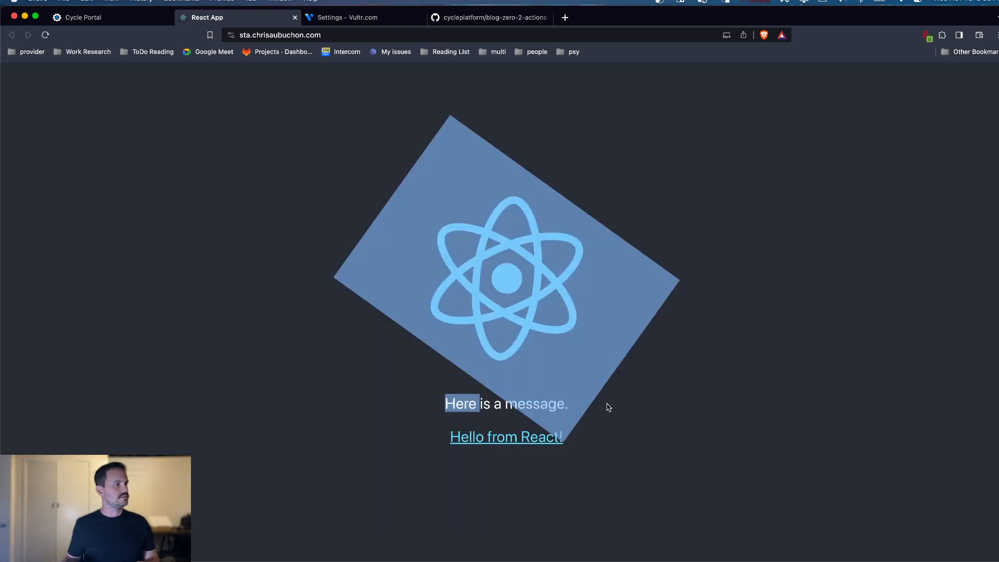
left_click(393, 395)
Step: Switch to the GitHub repository and edit src/App.js, replacing the paragraph's message text with "Ive been updated"
left_click(489, 19)
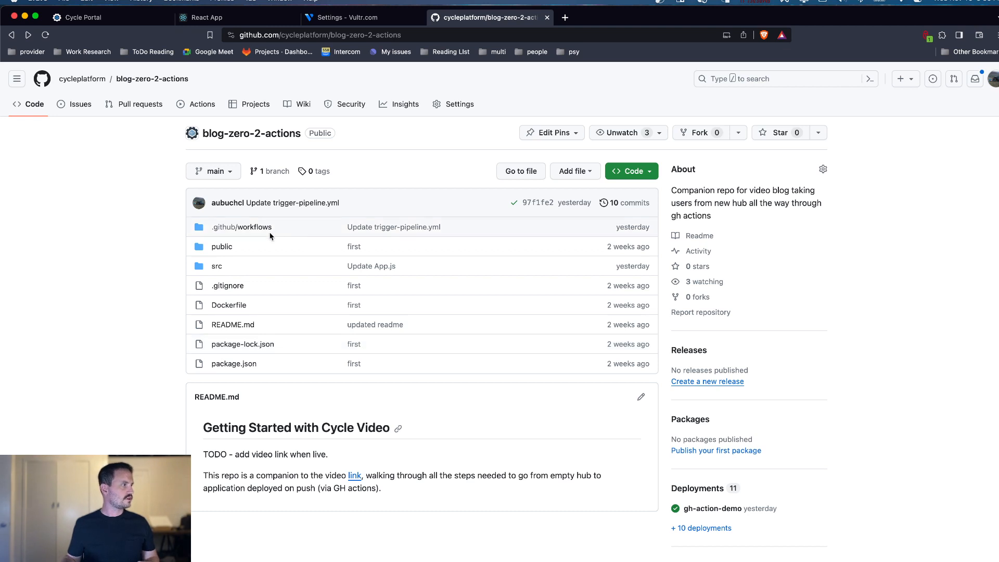
left_click(217, 270)
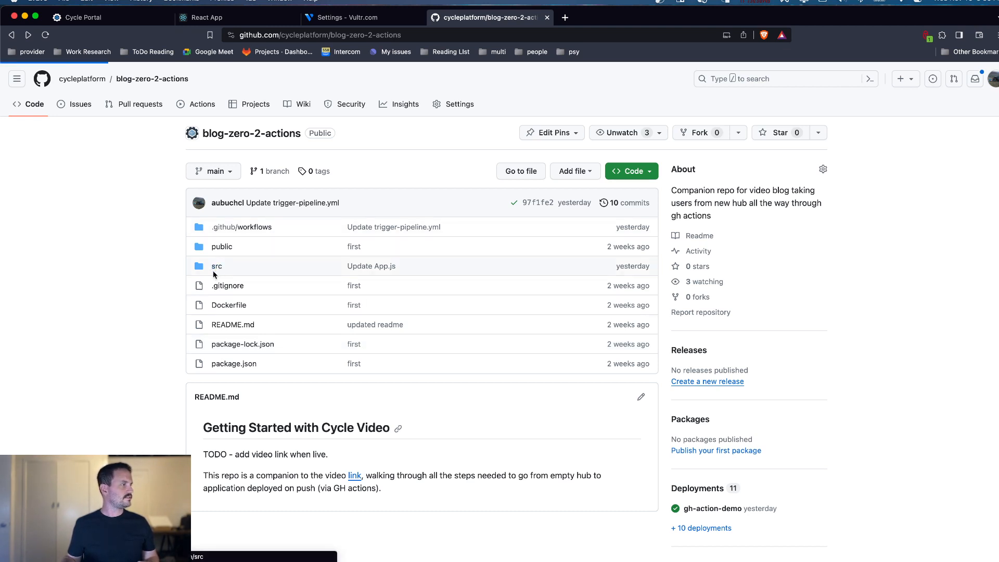
left_click(217, 260)
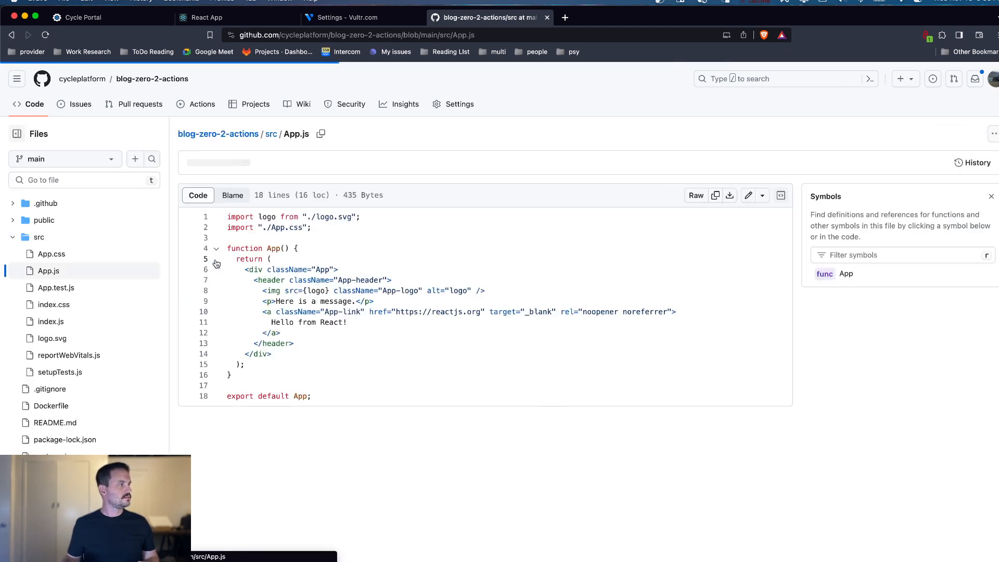
left_click(747, 196)
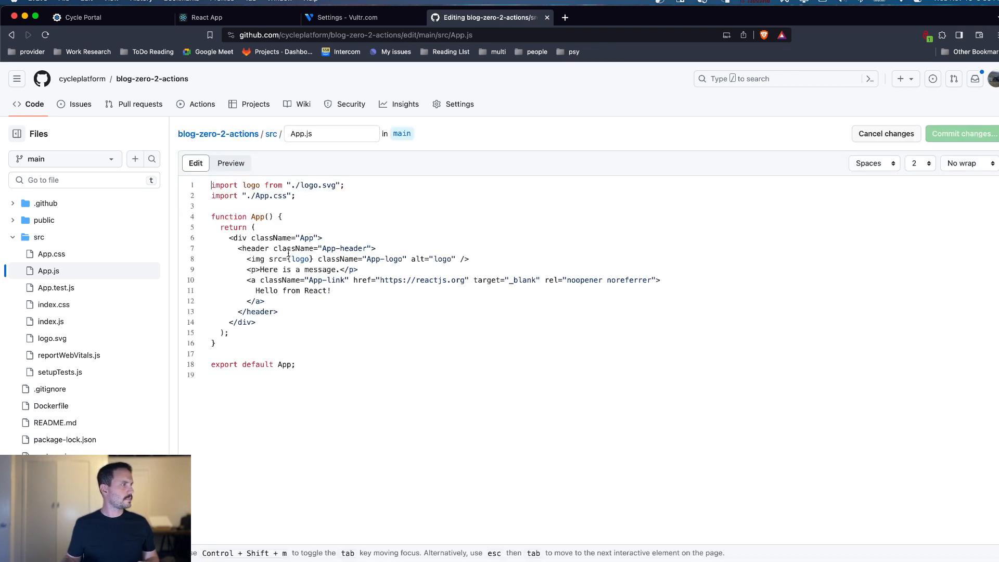
left_click_drag(260, 269, 337, 271)
type("Ive been")
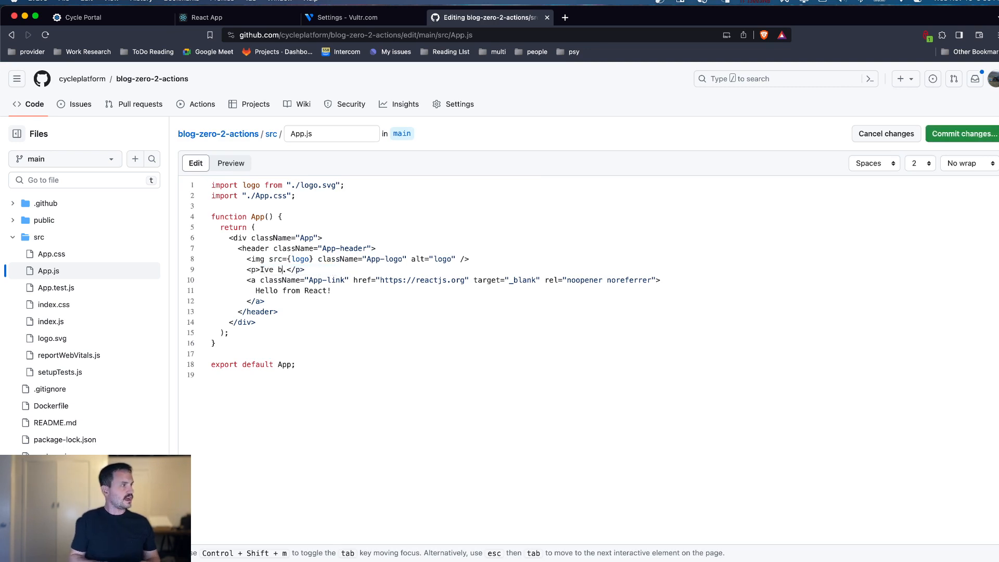
type(" updated")
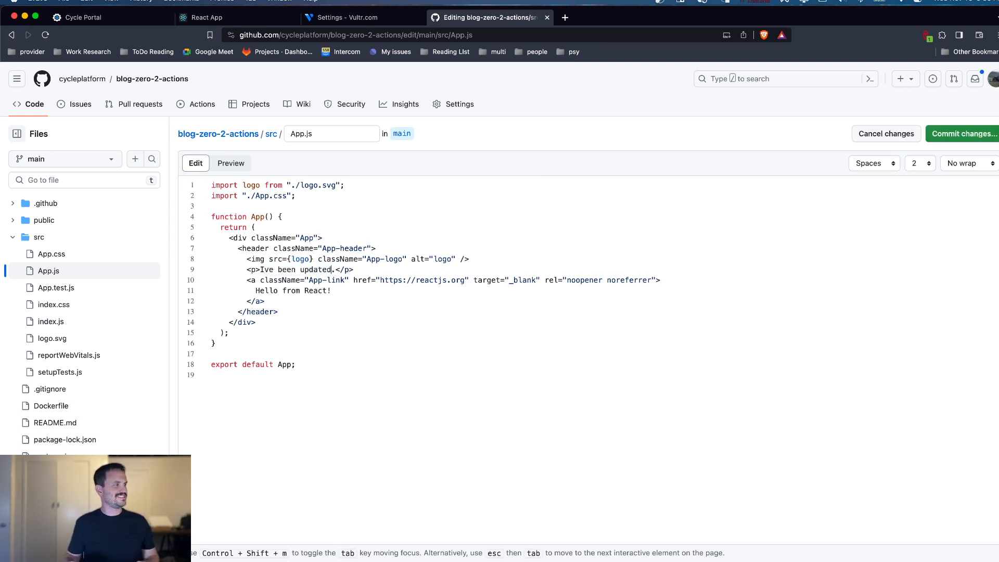
Step: Extend the link text to "Hello from React, and Cycle!" and commit App.js directly to the main branch
left_click(327, 291)
type(", an")
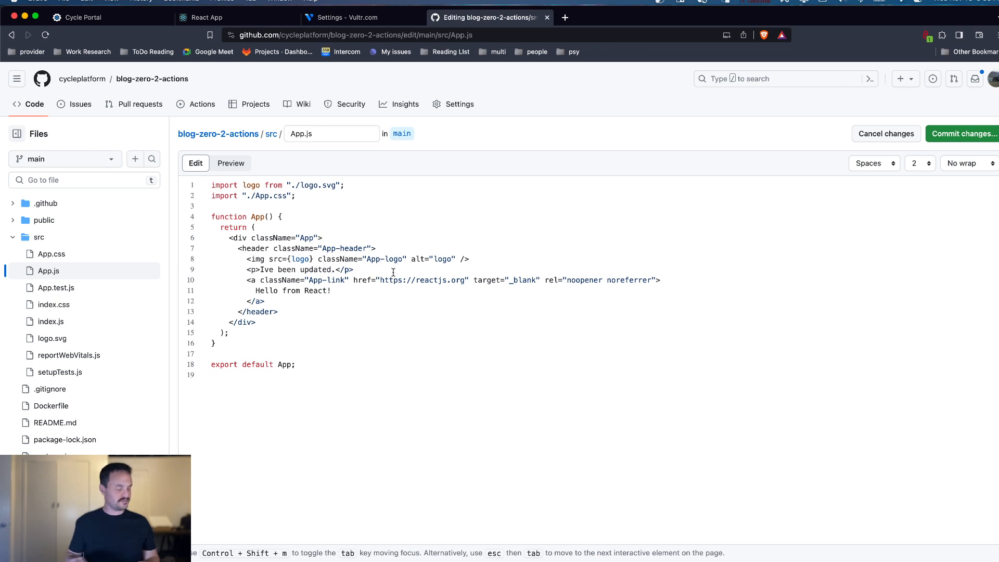
type("d CYc")
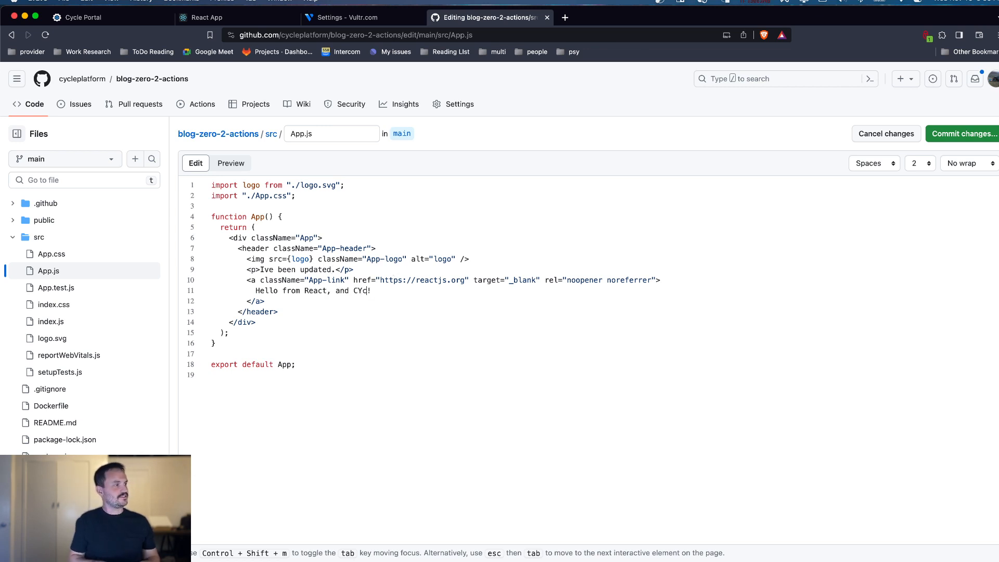
key("BackSpace")
type("ycle")
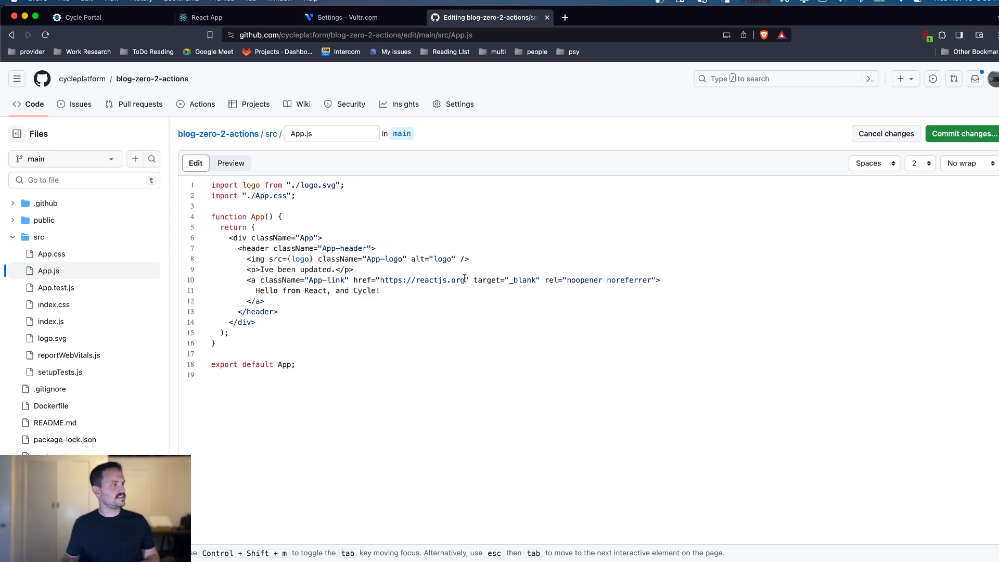
left_click(965, 135)
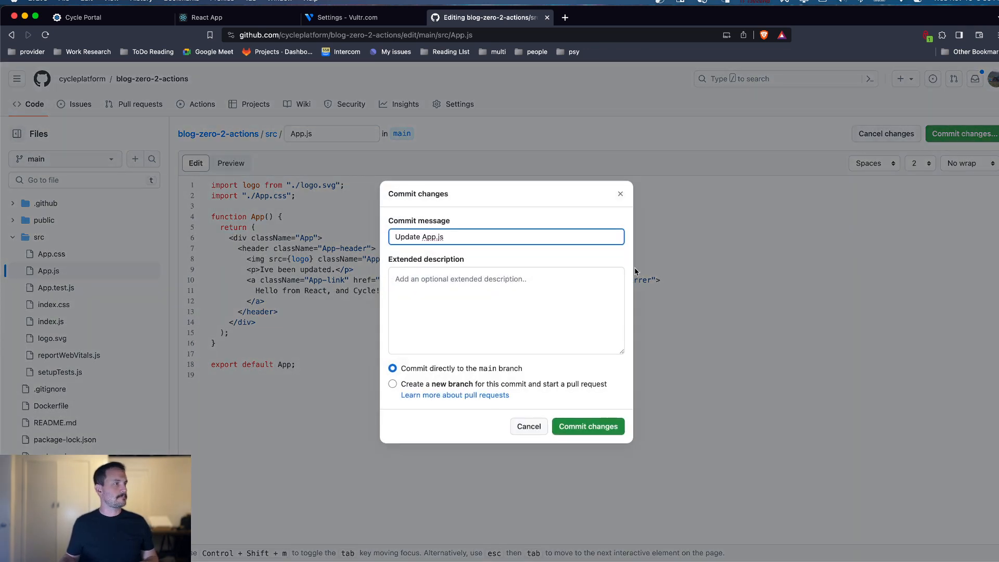
left_click(585, 426)
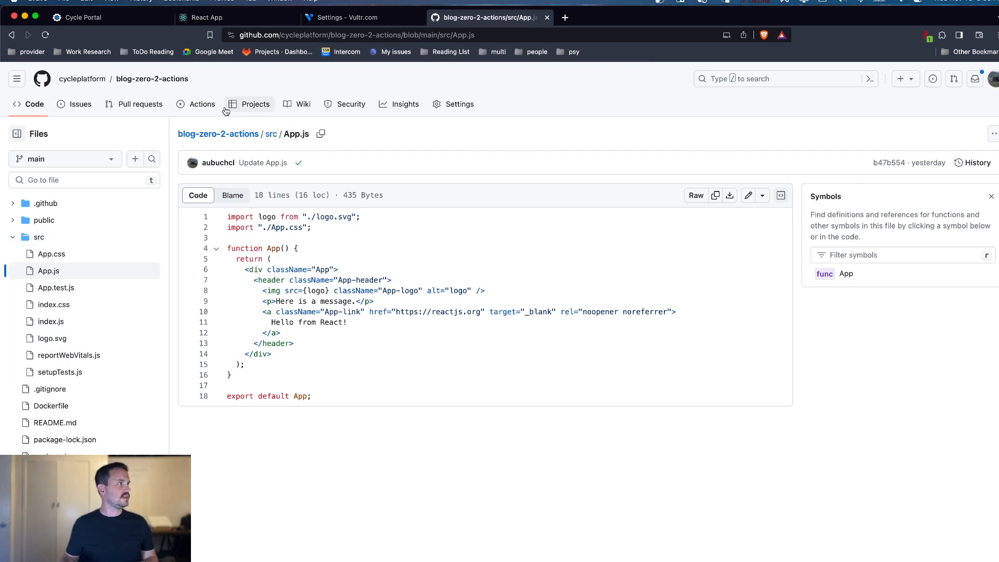
Step: Edit .github/workflows/trigger-pipeline.yml, replacing the old curl command with the copied one containing the new trigger key
left_click(32, 104)
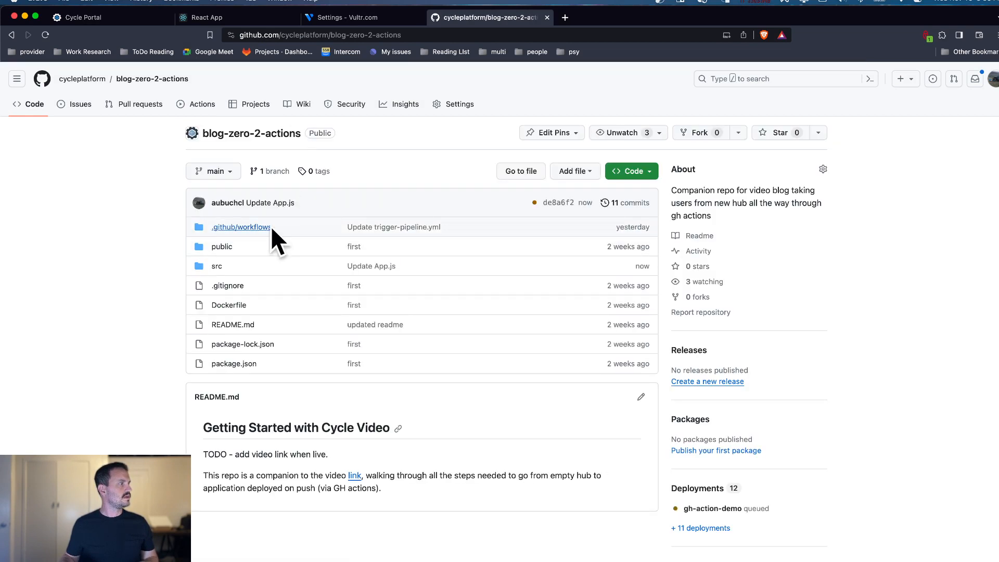
left_click(267, 227)
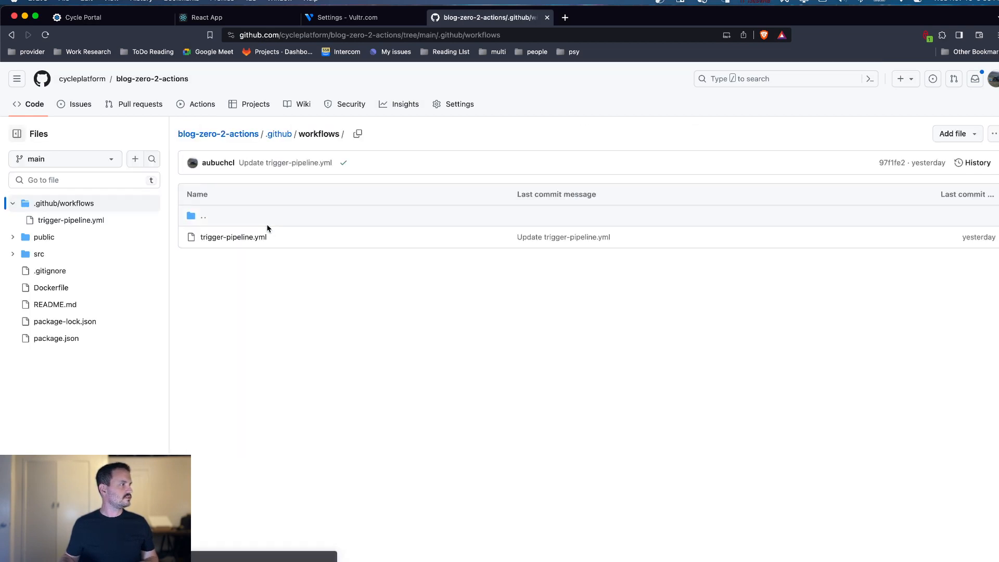
left_click(240, 237)
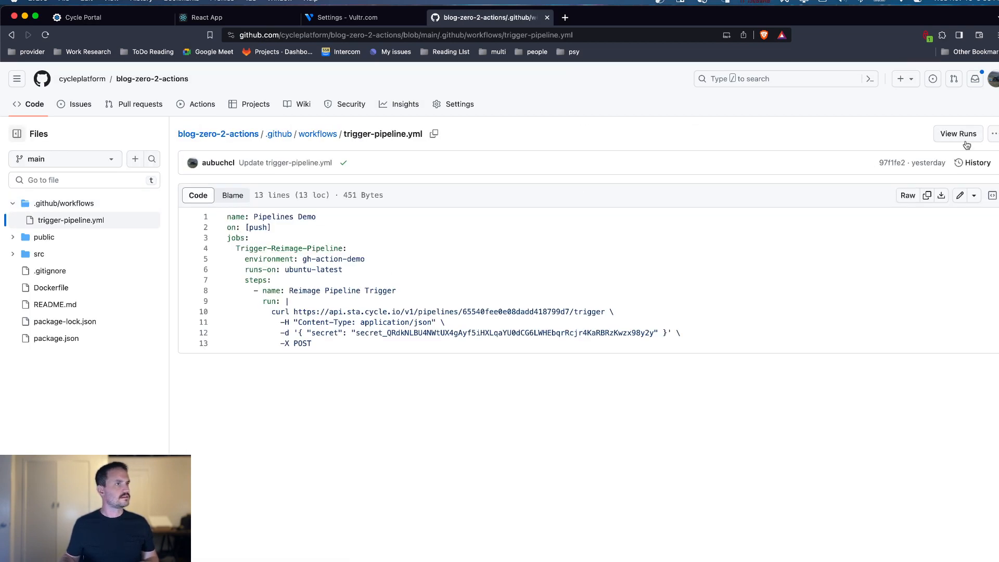
left_click(960, 195)
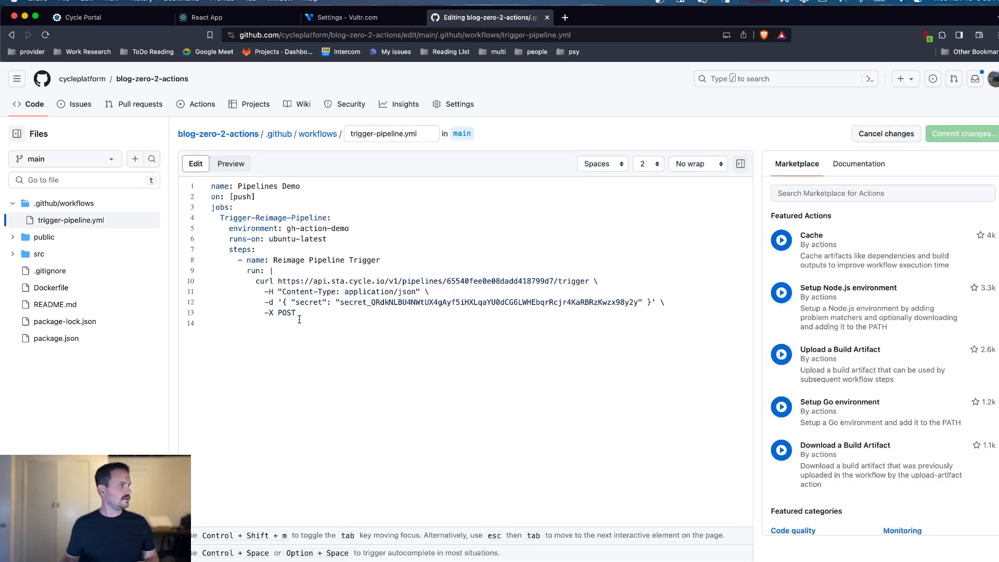
left_click_drag(296, 313, 229, 291)
key("super+v")
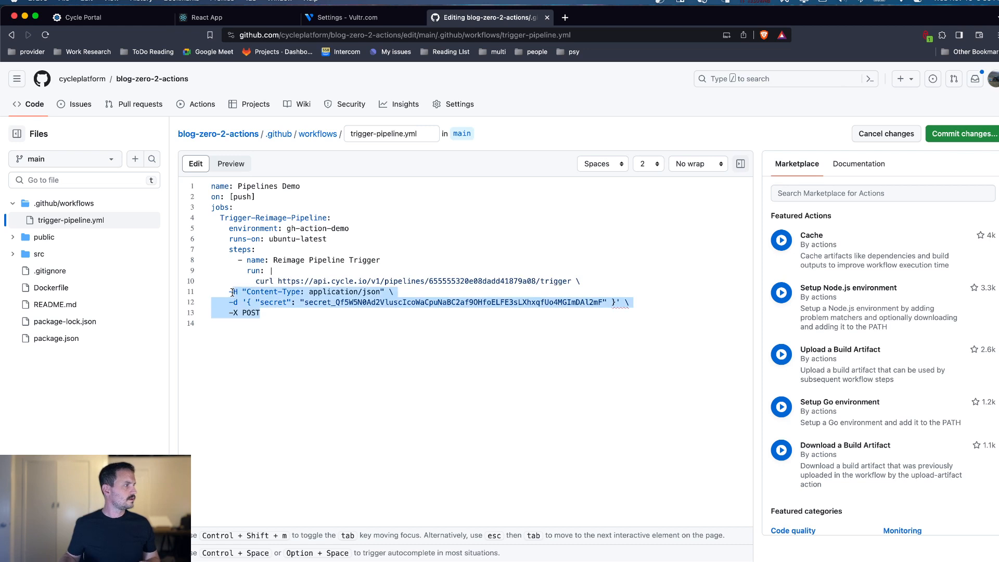
Step: Indent the pasted curl option lines under the run command and change the API host to api.sta.cycle.io
key("Tab")
key("Tab")
key("Tab")
key("Tab")
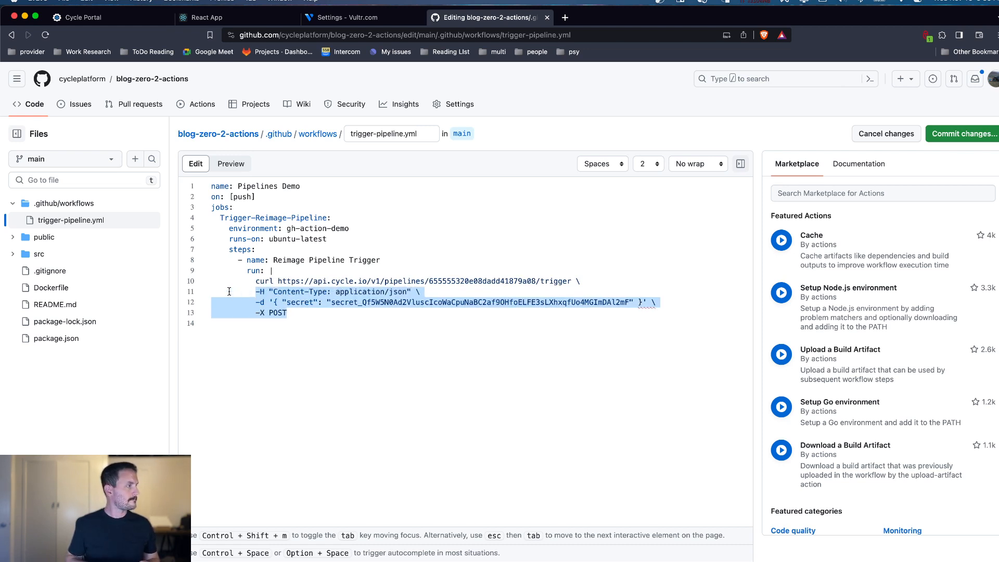
left_click(415, 284)
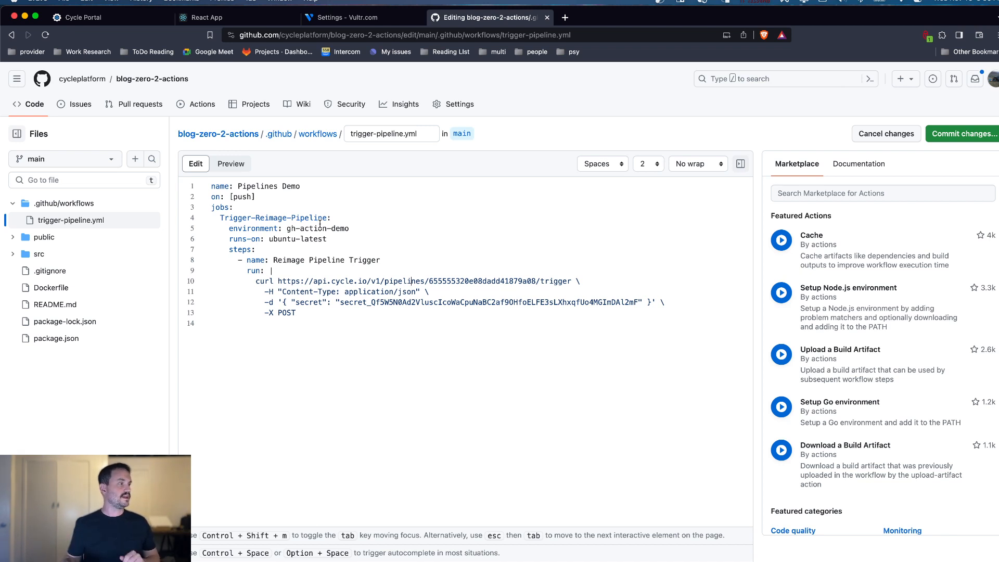
left_click(332, 281)
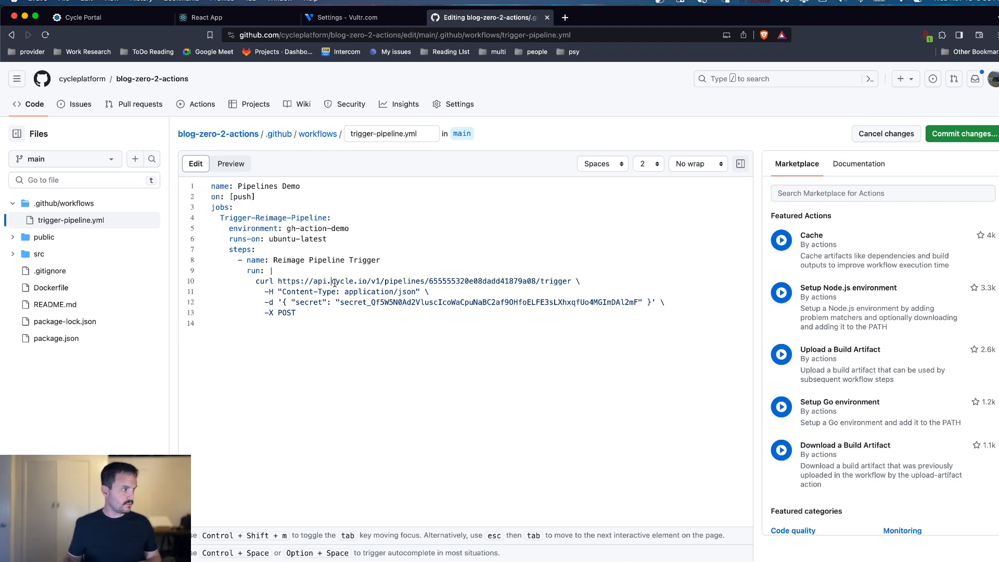
type("sta.")
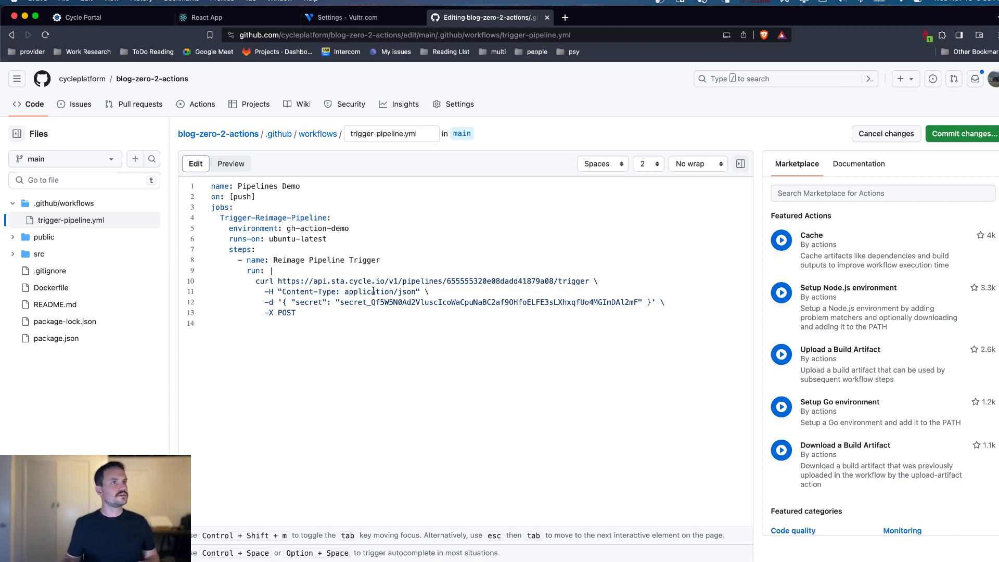
Step: Commit trigger-pipeline.yml directly to the main branch with the extended description "added new pipeline trigger"
left_click(964, 135)
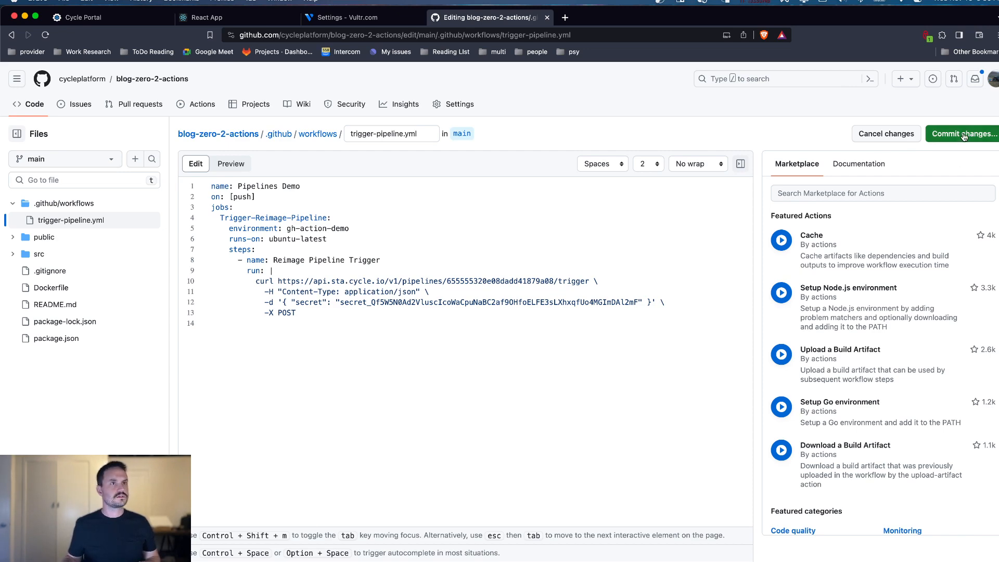
left_click(448, 300)
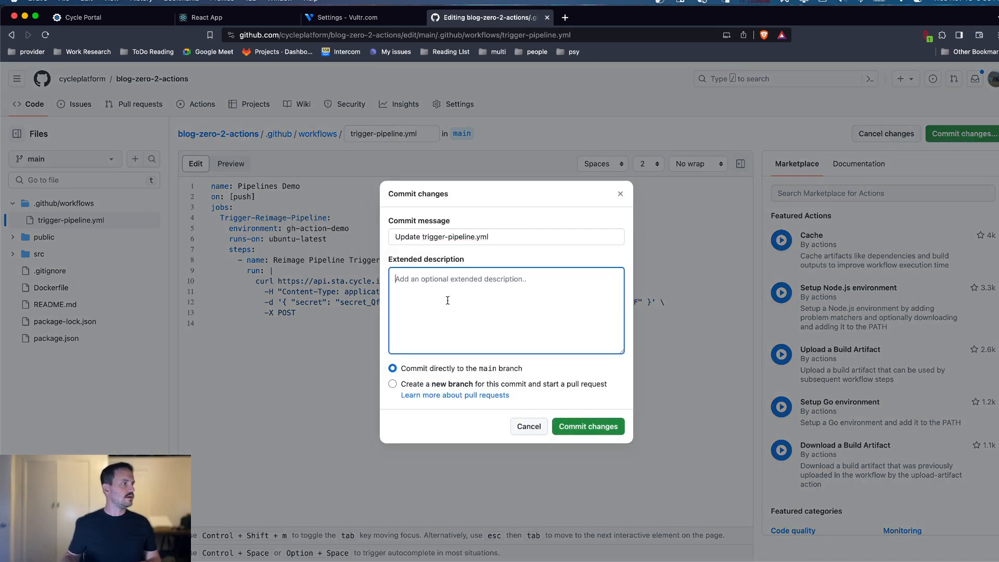
type("added new pipeline trigger.")
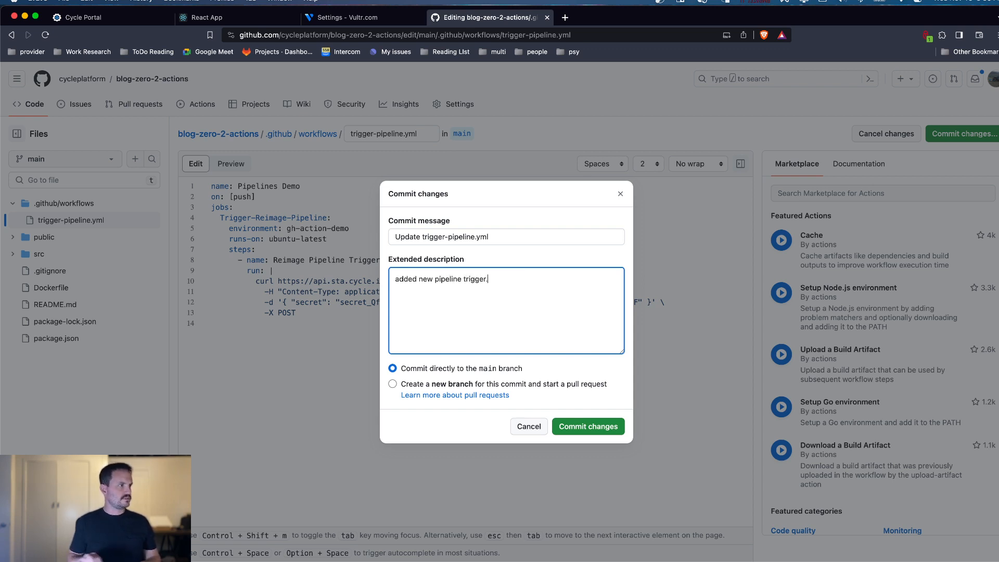
left_click(581, 428)
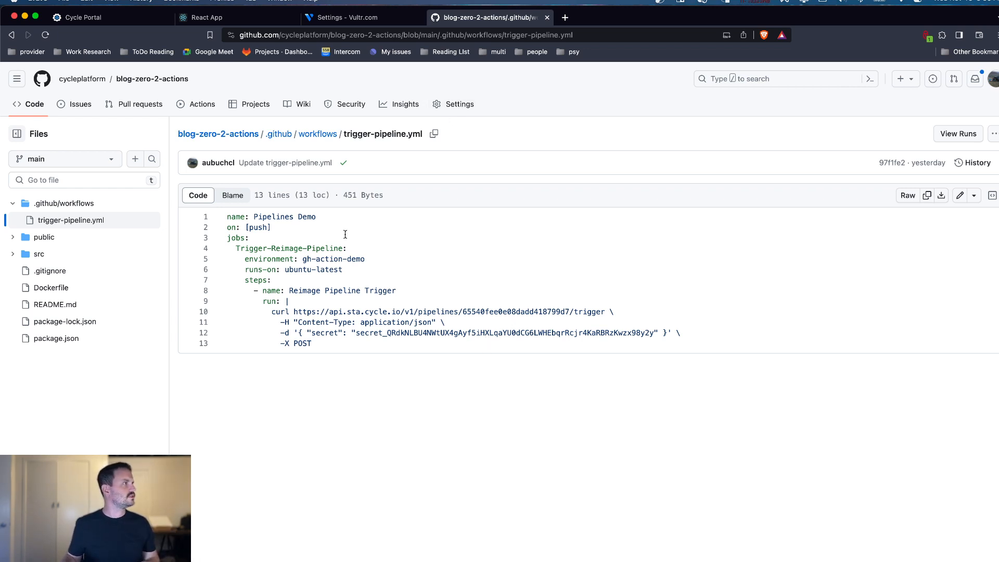
Step: Examine the Reimage Pipeline Trigger log in the Trigger-Reimage-Pipeline job of the newest workflow run
left_click(184, 107)
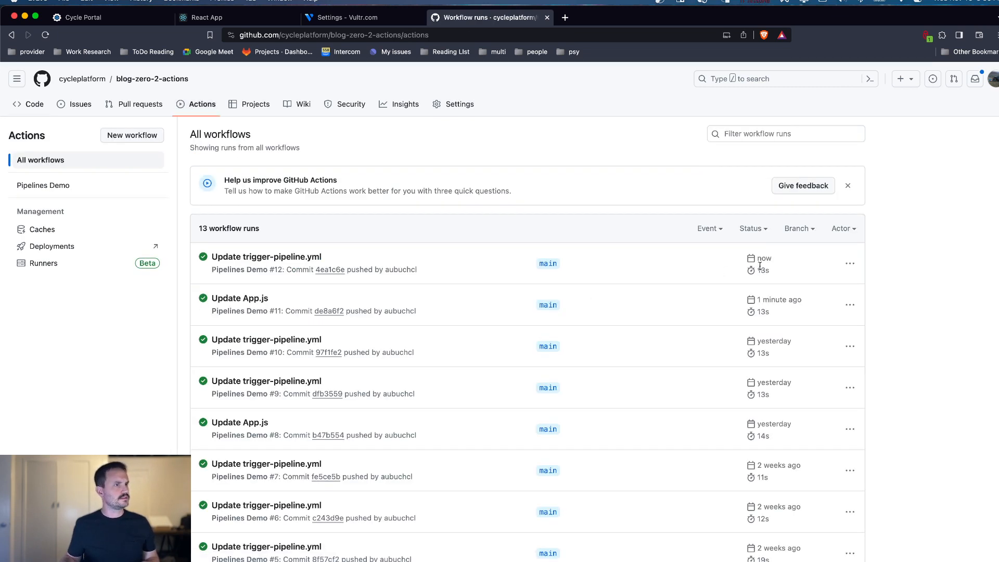
left_click(299, 262)
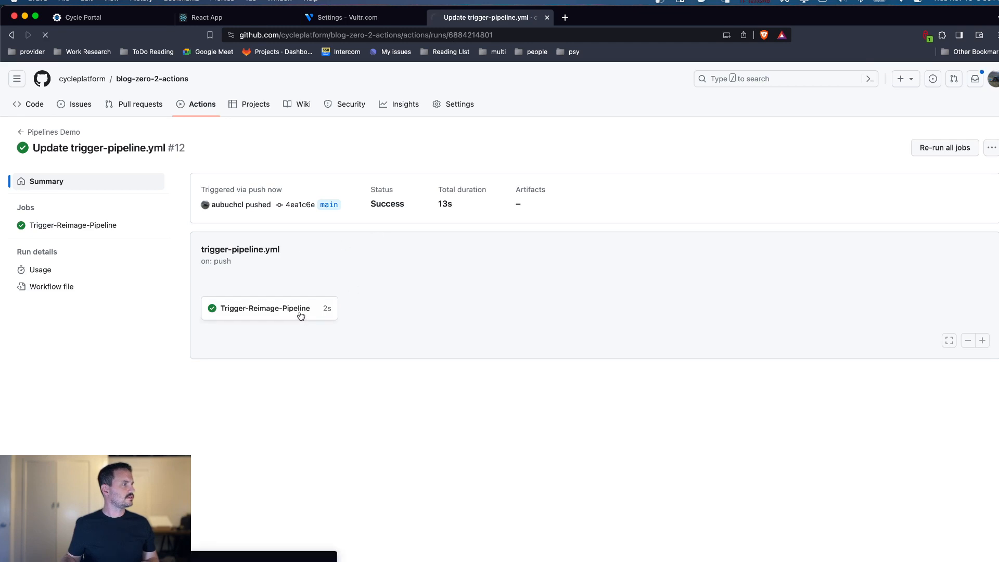
left_click(300, 312)
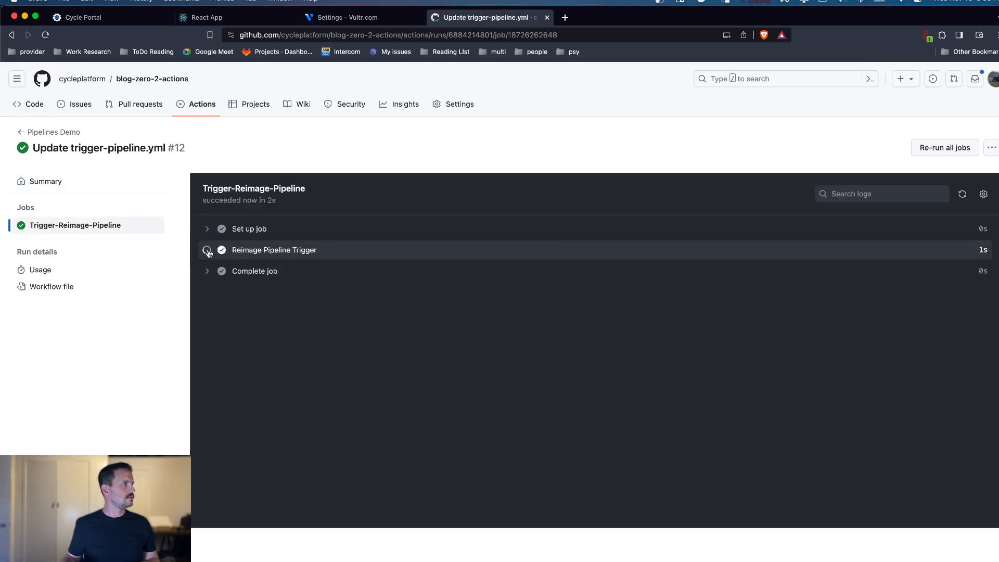
left_click(205, 250)
left_click_drag(303, 334, 507, 333)
Step: Switch to the Cycle Portal and check the reimage pipeline's run history and the website source's images
left_click(136, 24)
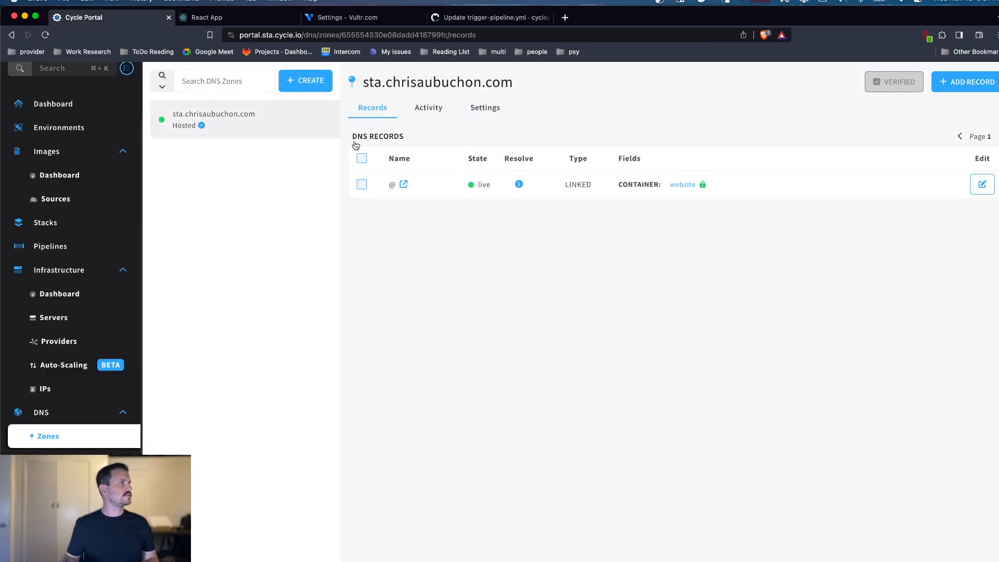
left_click(47, 248)
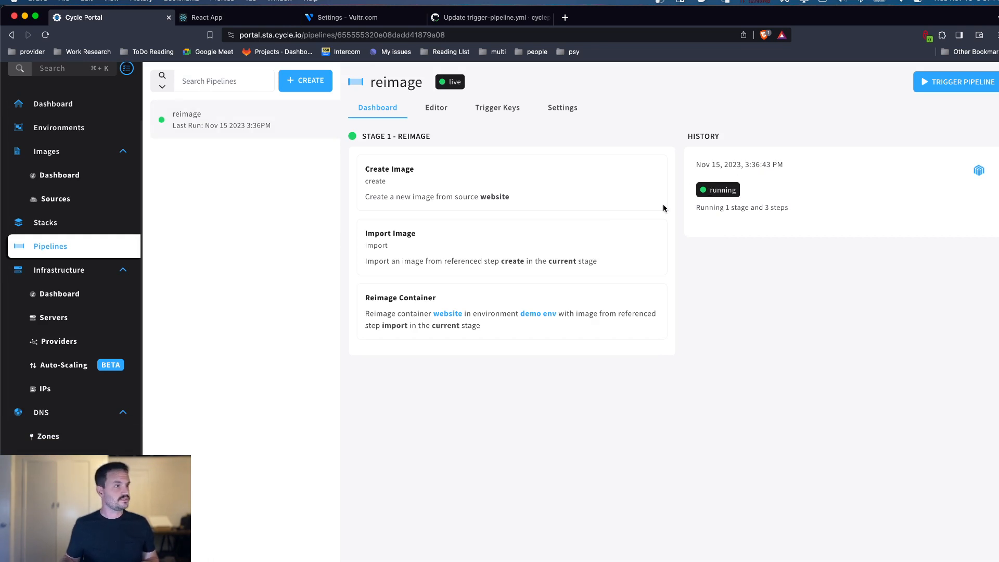
left_click(65, 197)
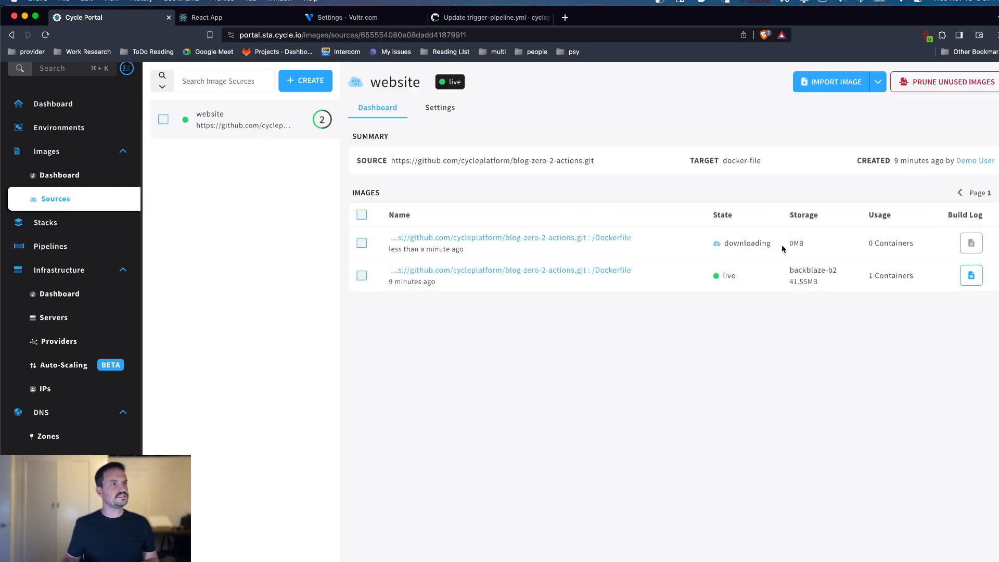
Step: Check the state of the newest image in the website source
left_click_drag(775, 247, 714, 247)
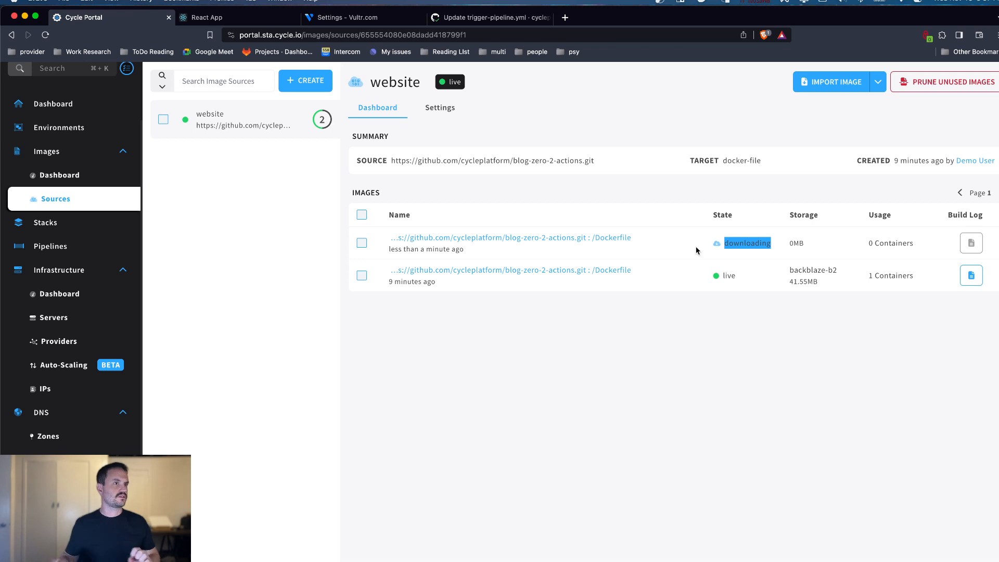
scroll(123, 183, "down", 1)
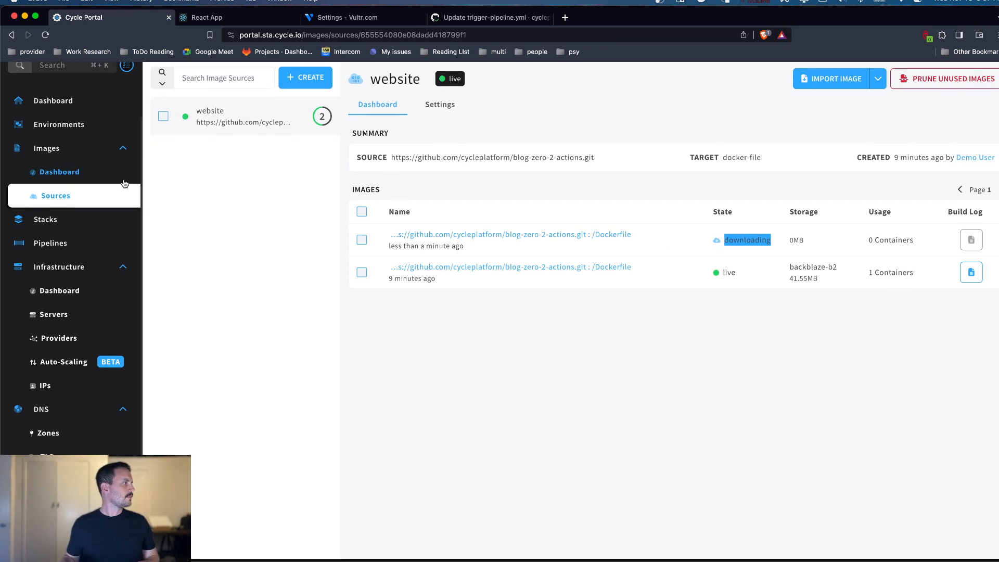
scroll(124, 183, "up", 3)
Step: Open the website container's instance in the demo env environment and examine its console log
left_click(76, 193)
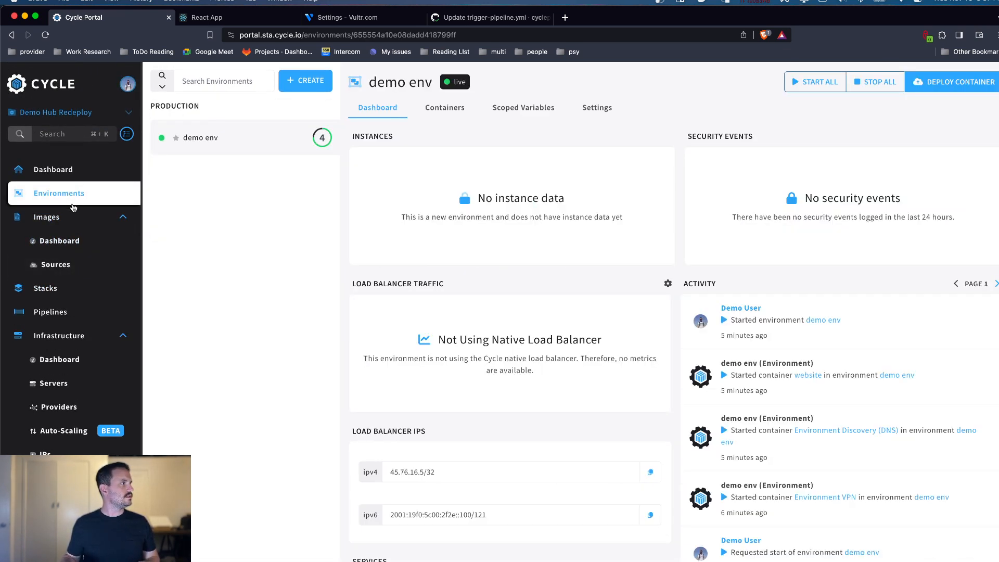
left_click(423, 106)
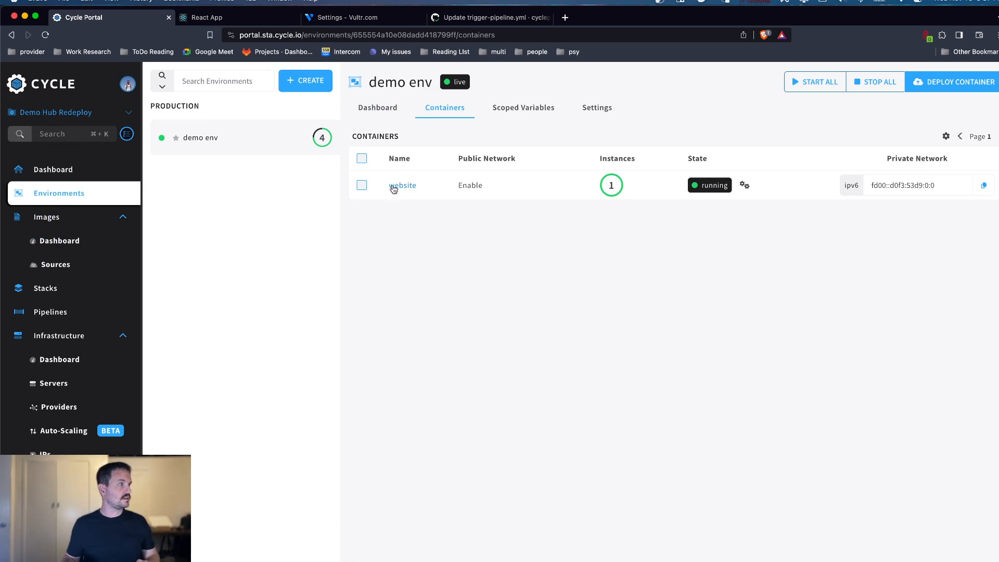
left_click(393, 187)
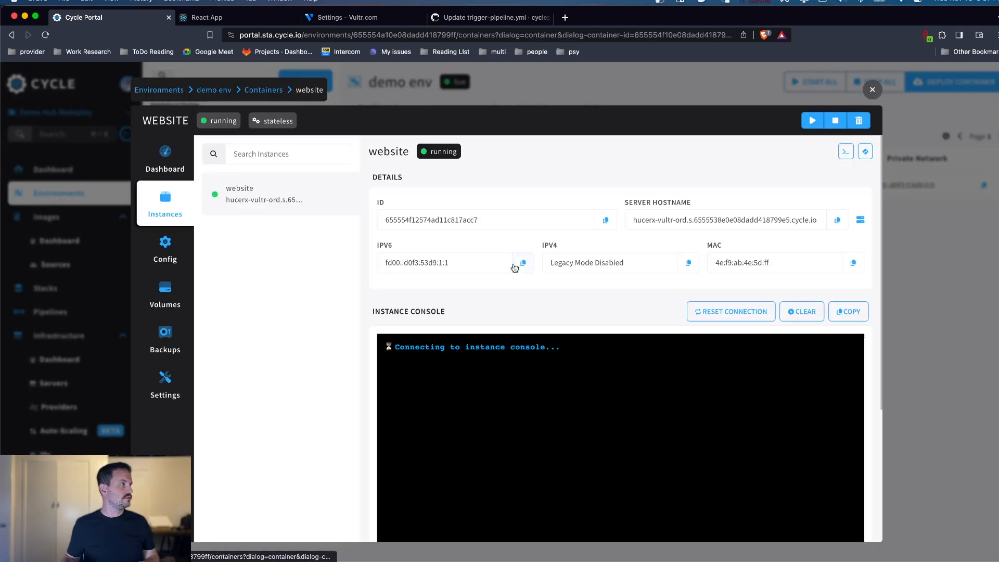
scroll(514, 268, "down", 3)
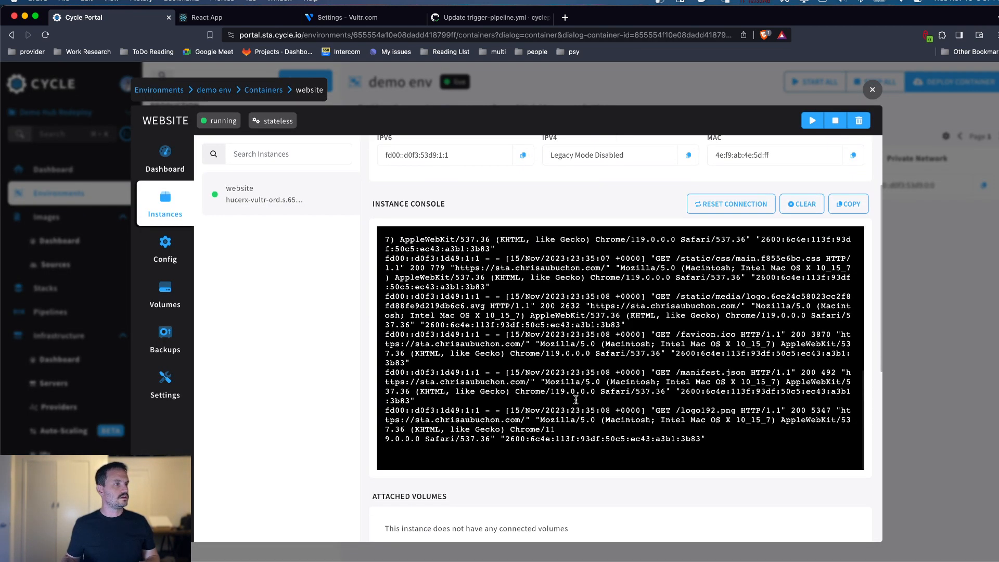
left_click_drag(731, 439, 409, 294)
scroll(566, 359, "up", 2)
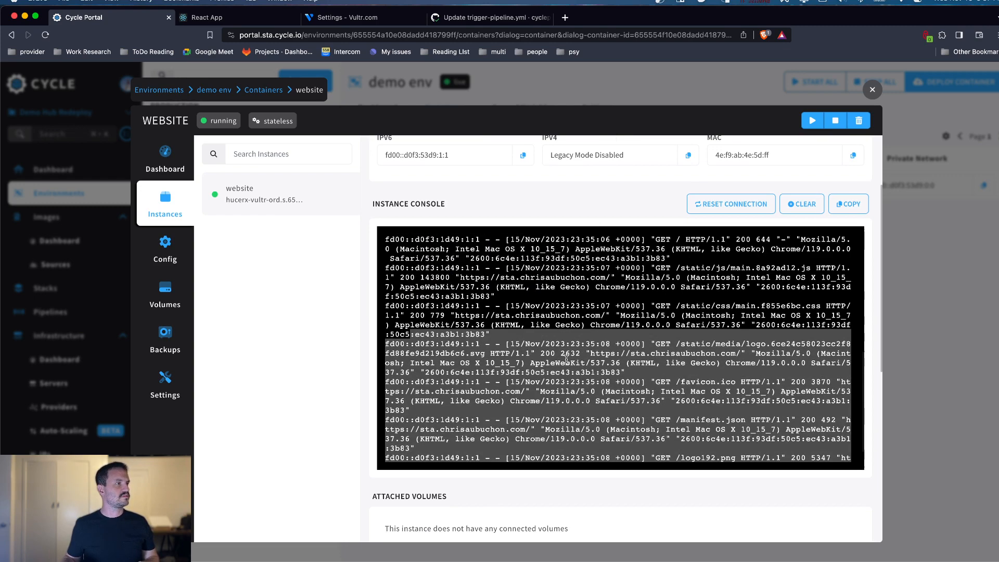
scroll(566, 358, "up", 1)
scroll(628, 335, "up", 3)
scroll(629, 334, "down", 7)
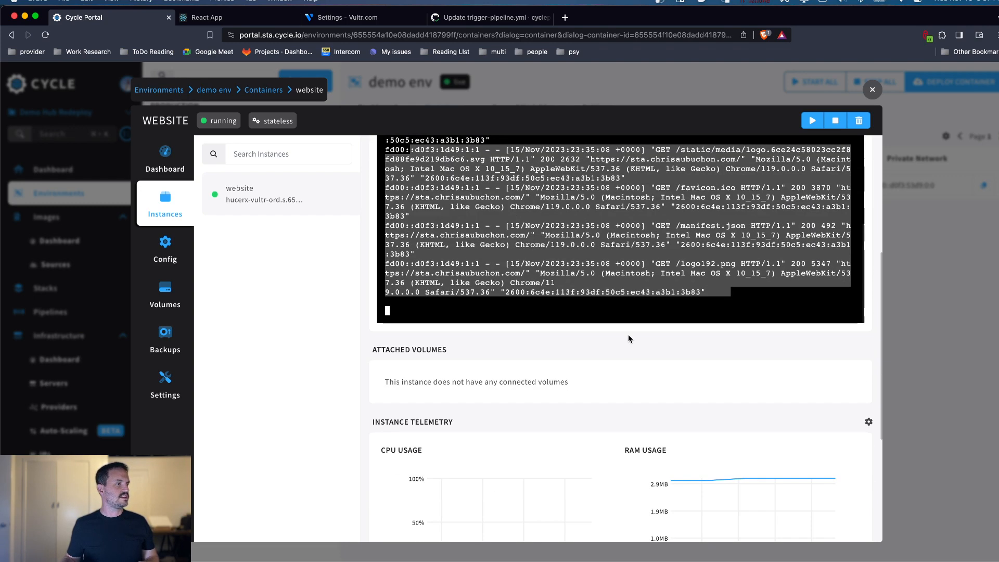
Step: Examine the website instance's telemetry charts and recheck the image states of the website source
scroll(609, 381, "down", 6)
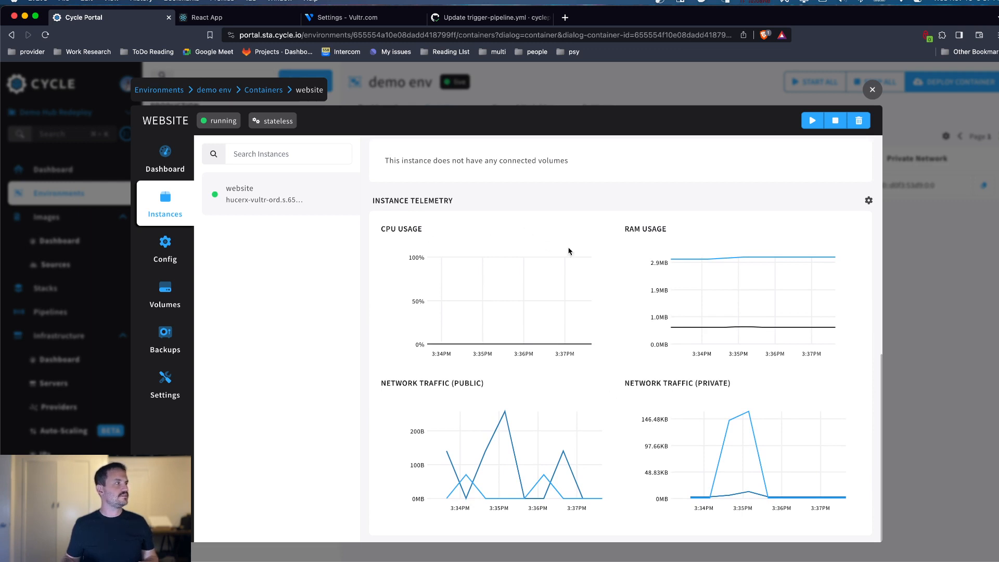
scroll(634, 257, "up", 1)
scroll(634, 256, "down", 1)
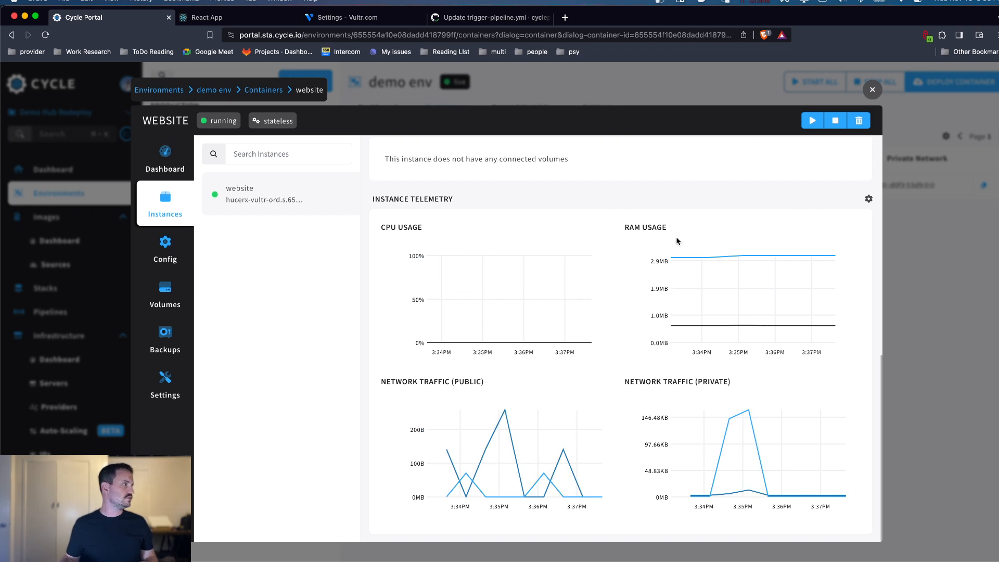
scroll(677, 241, "up", 5)
left_click(873, 89)
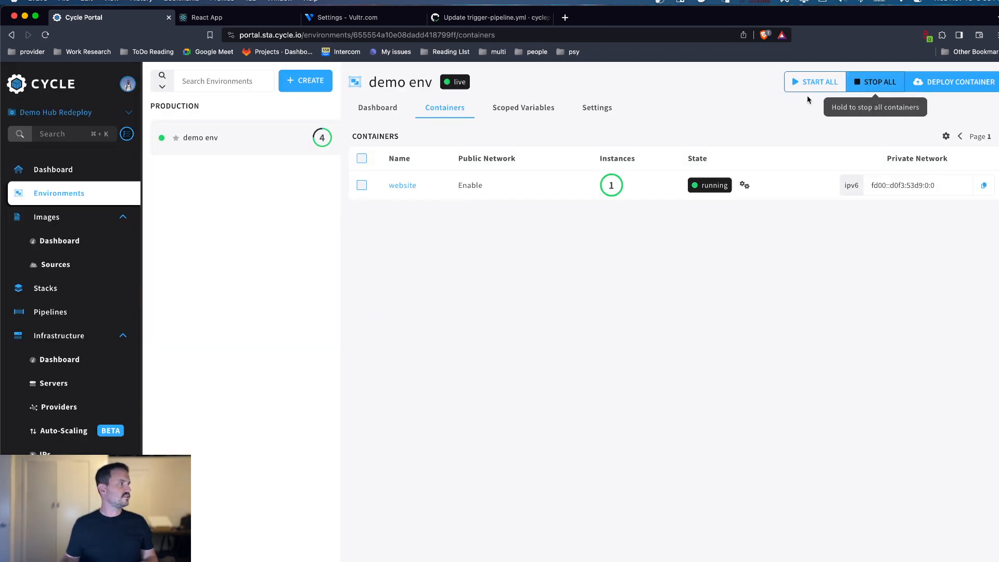
left_click(65, 267)
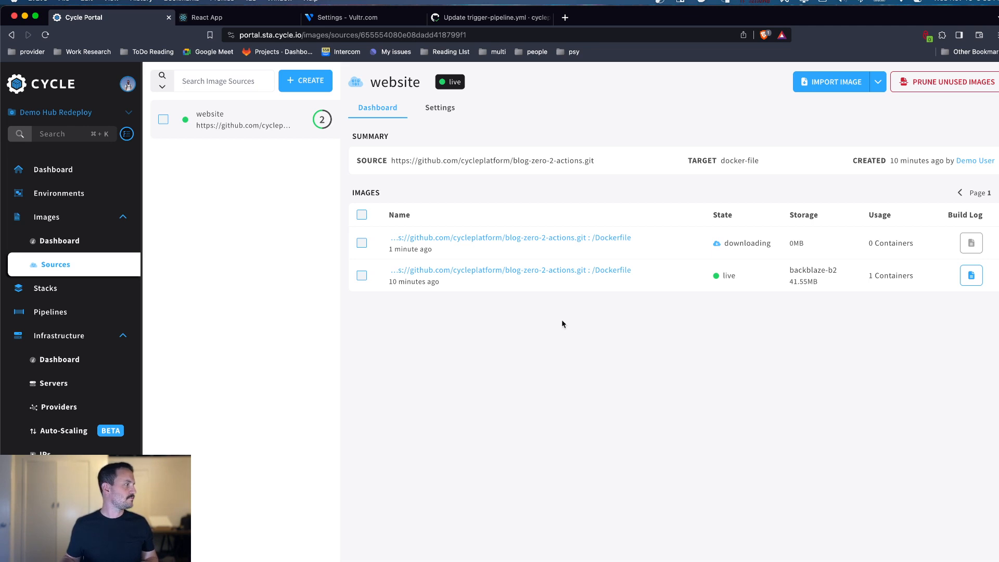
Step: Start a new LINKED record named asdf in the hosted DNS zone
left_click(123, 337)
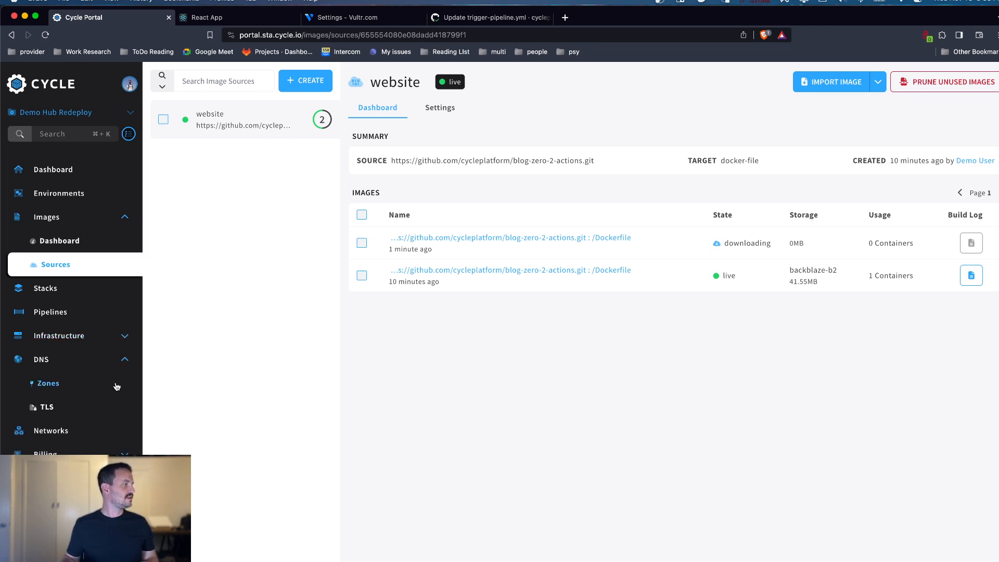
left_click(43, 387)
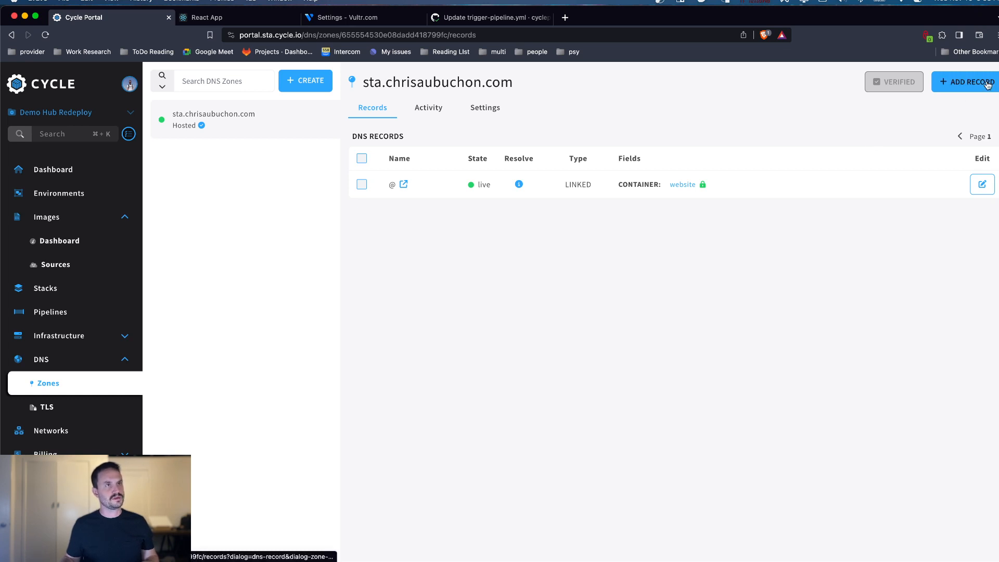
left_click(966, 88)
left_click(403, 188)
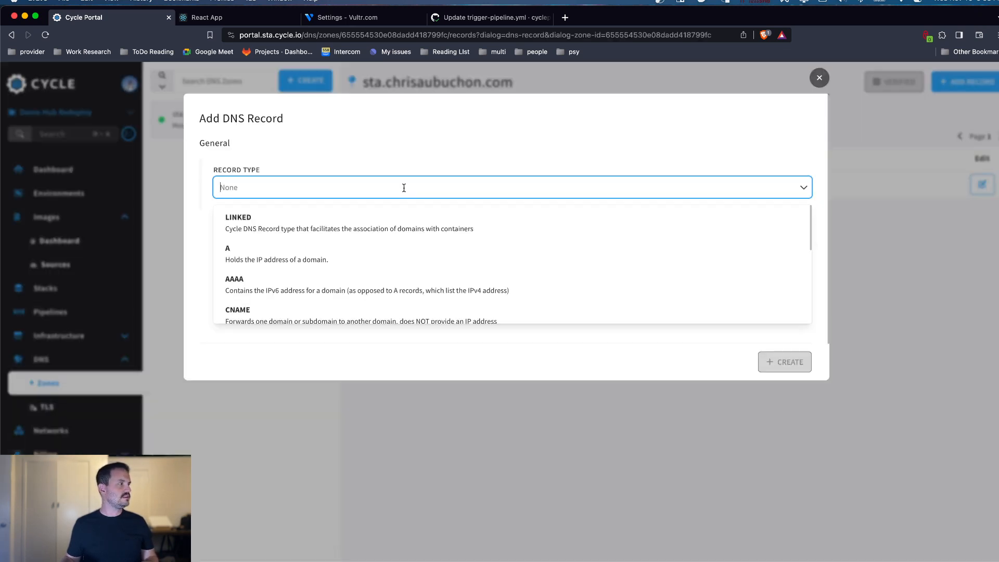
left_click(351, 232)
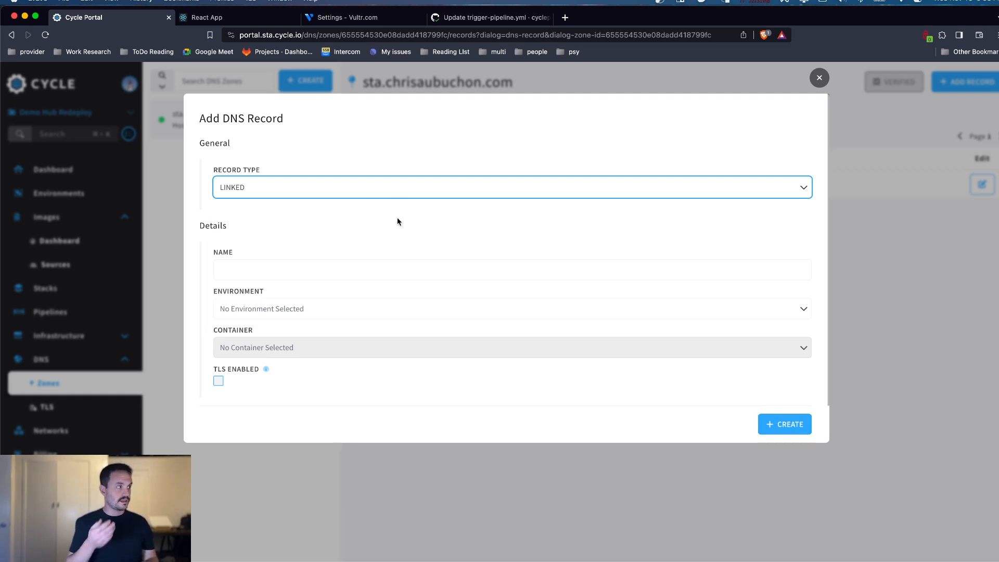
left_click(294, 276)
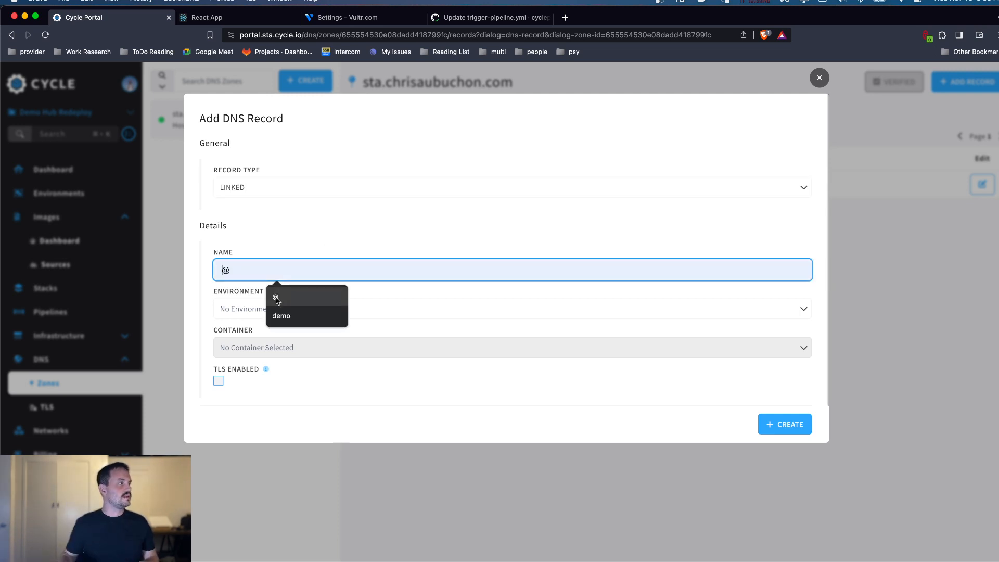
type("asdf")
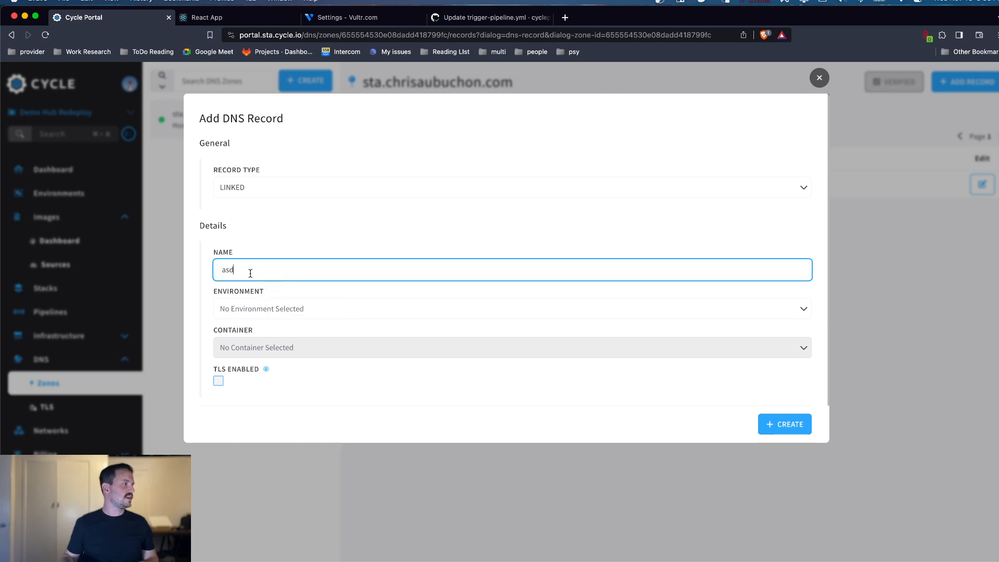
Step: Assign the asdf record to the website container in demo env, enable TLS and create the record
left_click(349, 295)
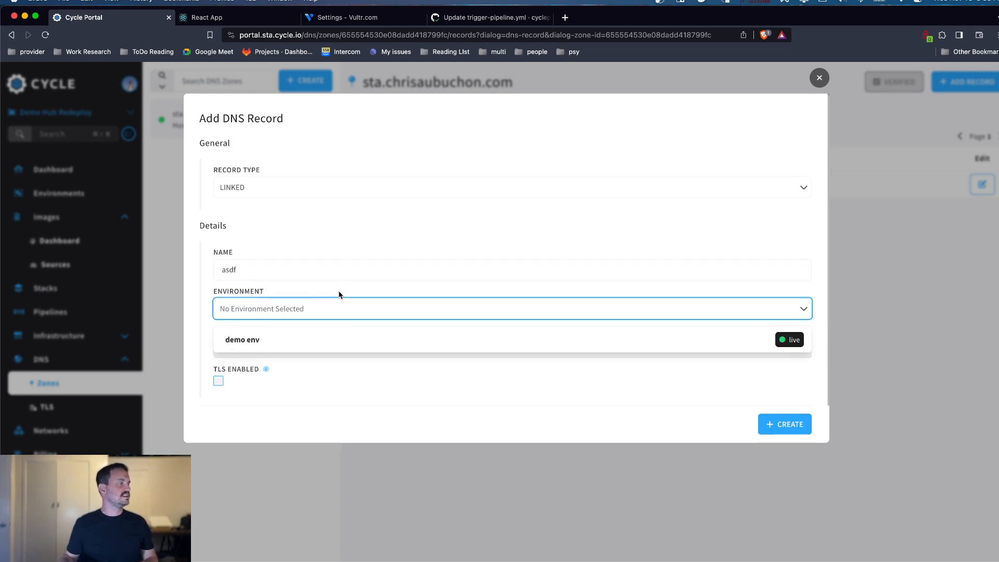
left_click(269, 347)
left_click(268, 346)
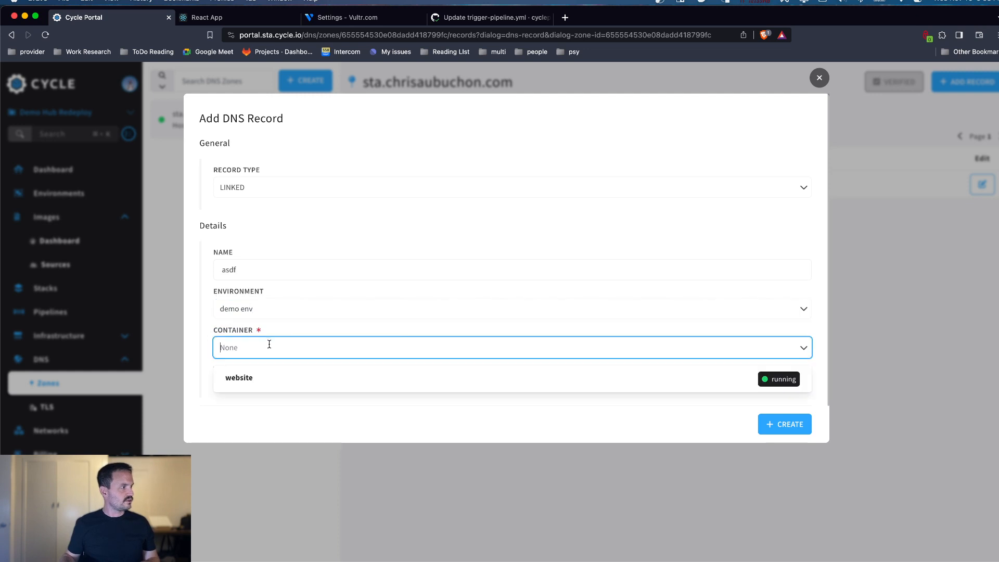
left_click(263, 378)
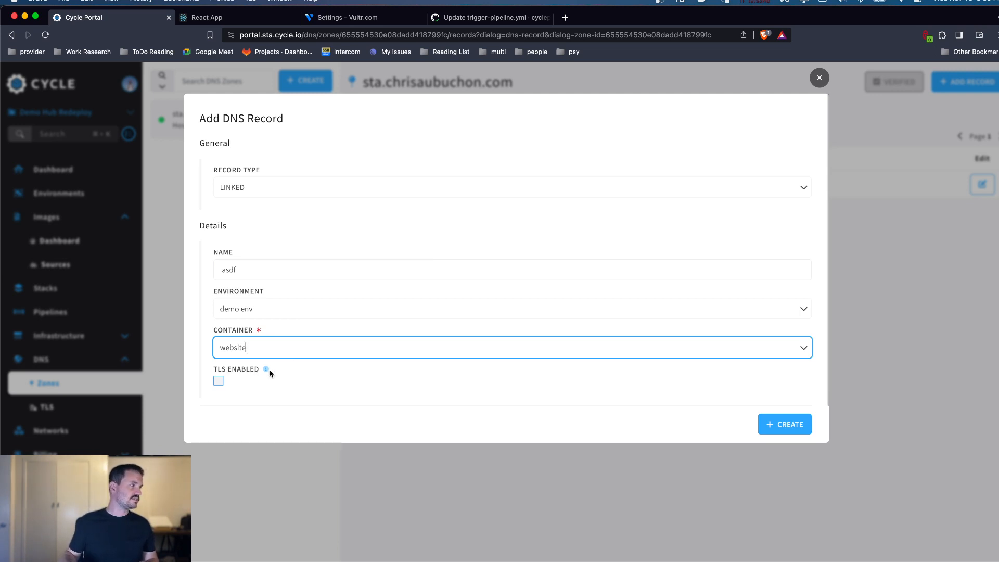
left_click(218, 381)
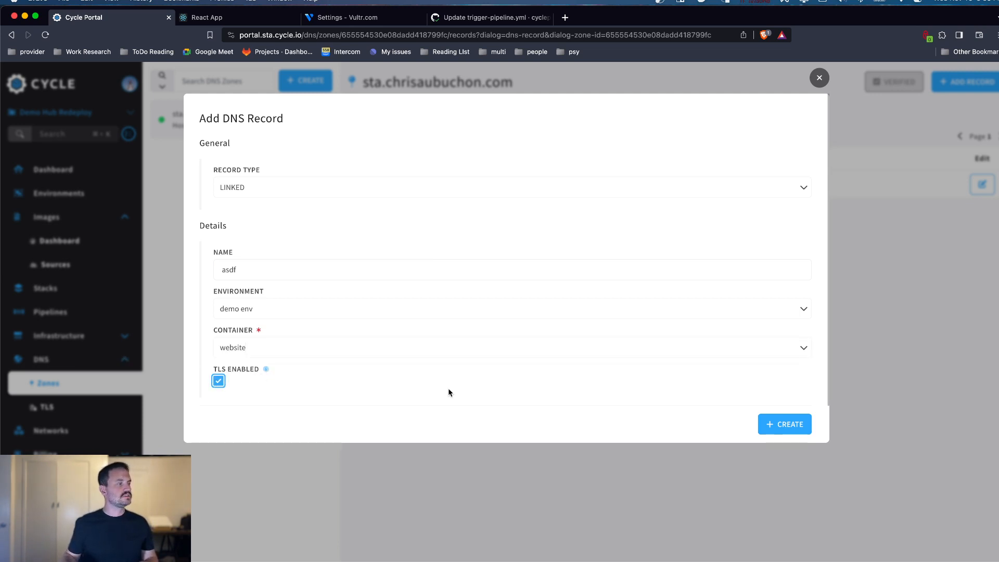
left_click(785, 424)
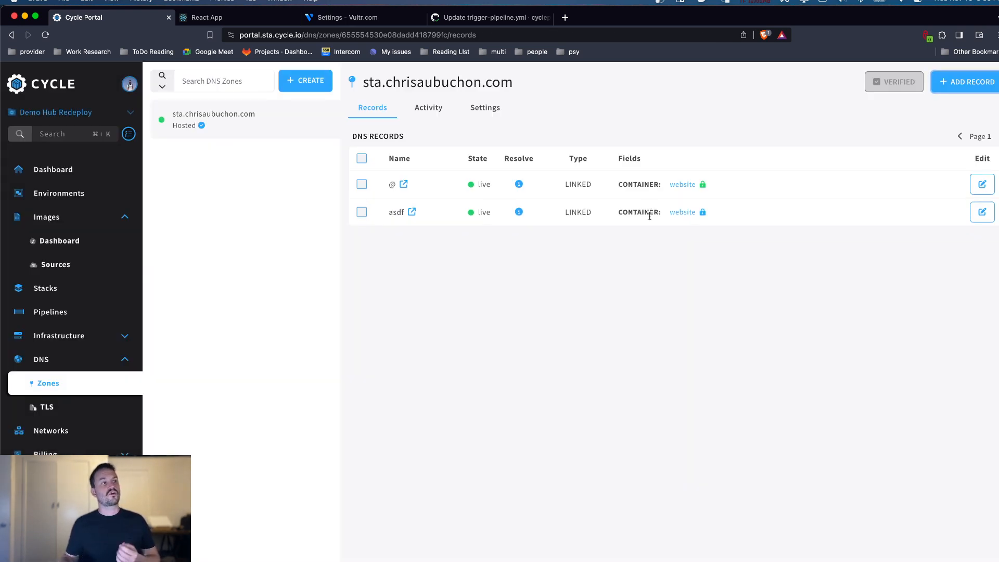
Step: Delete the asdf record from the DNS zone
mouse_move(702, 184)
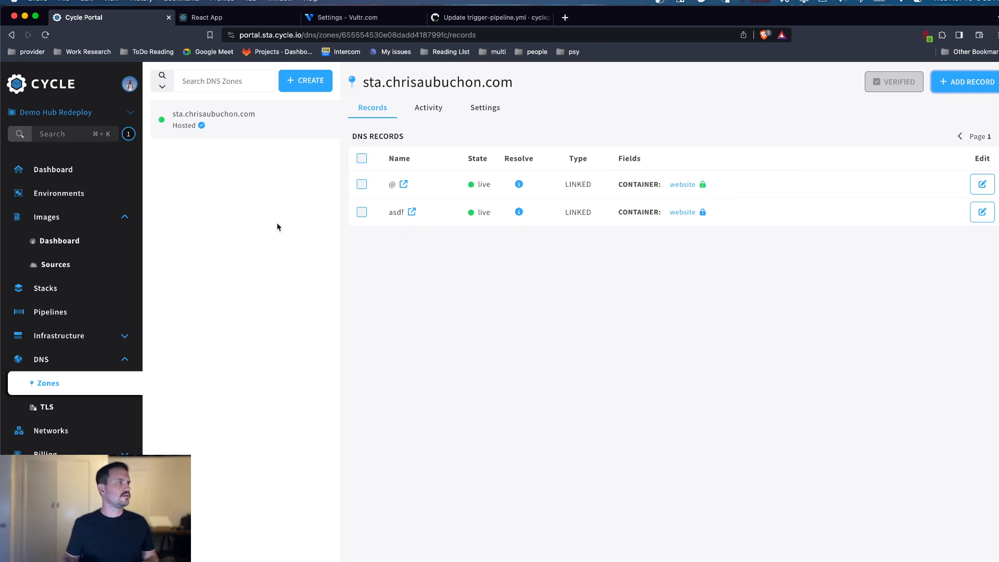
left_click(363, 214)
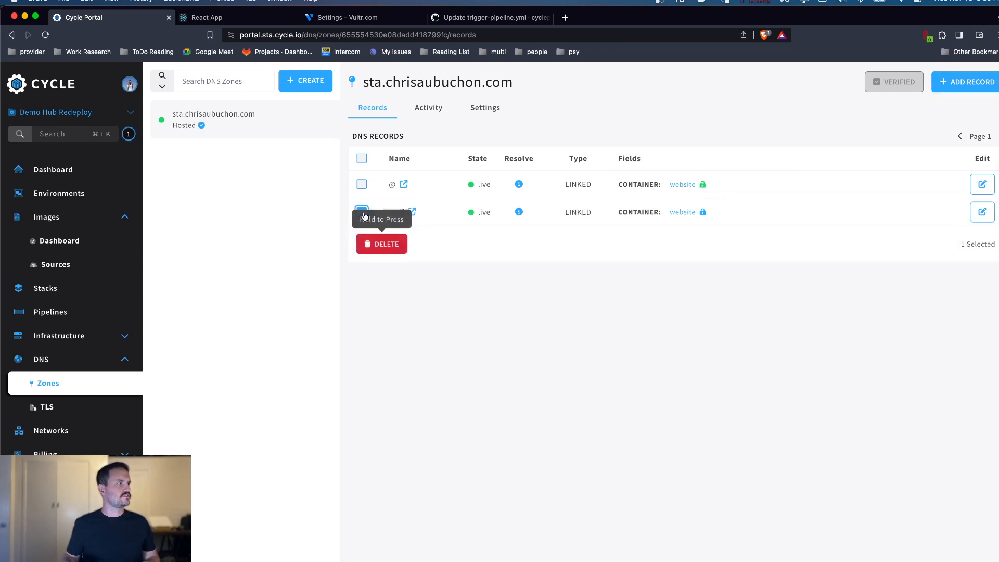
left_click(393, 245)
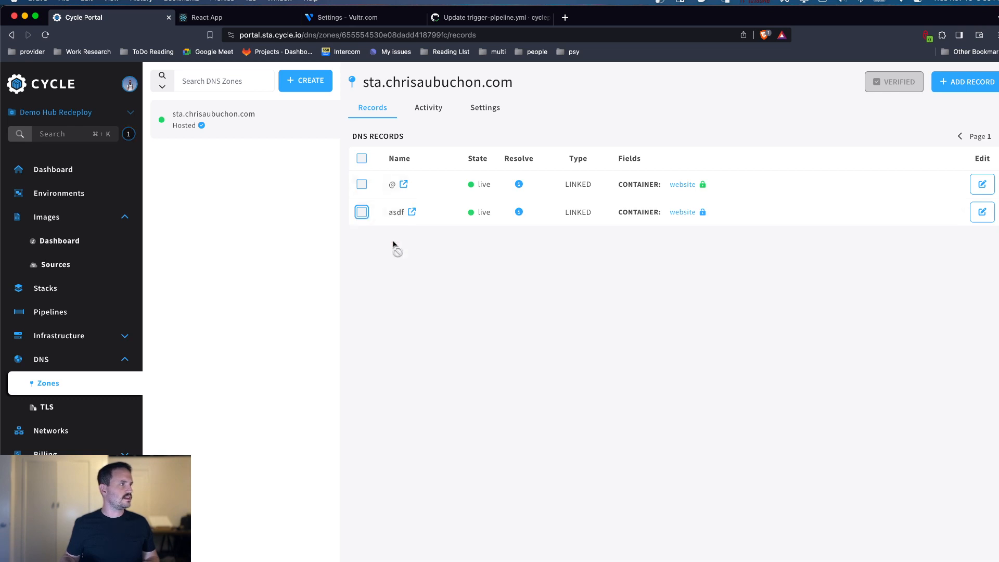
Step: Check the website source's images and the recent activity of the website container in demo env
left_click(55, 266)
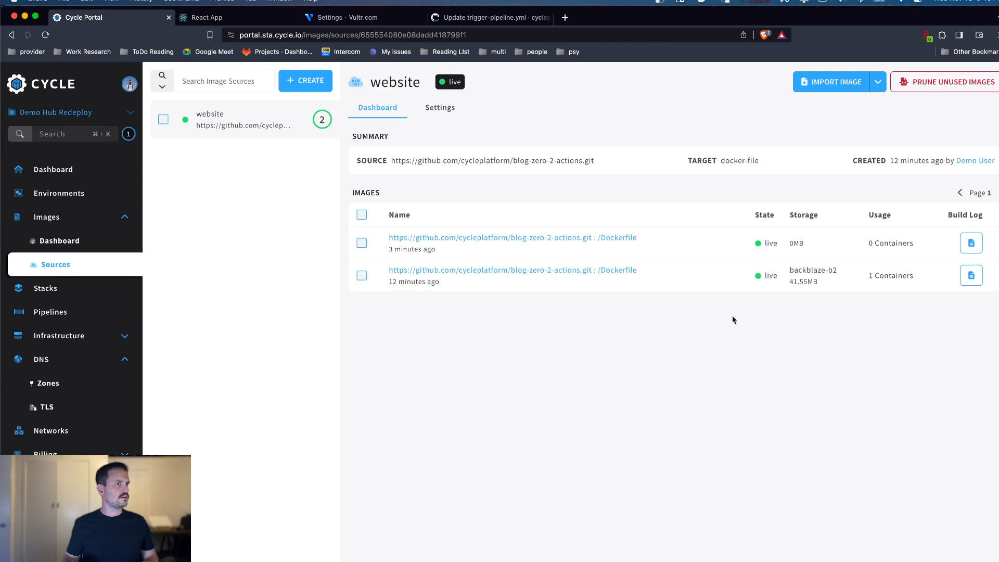
left_click(97, 200)
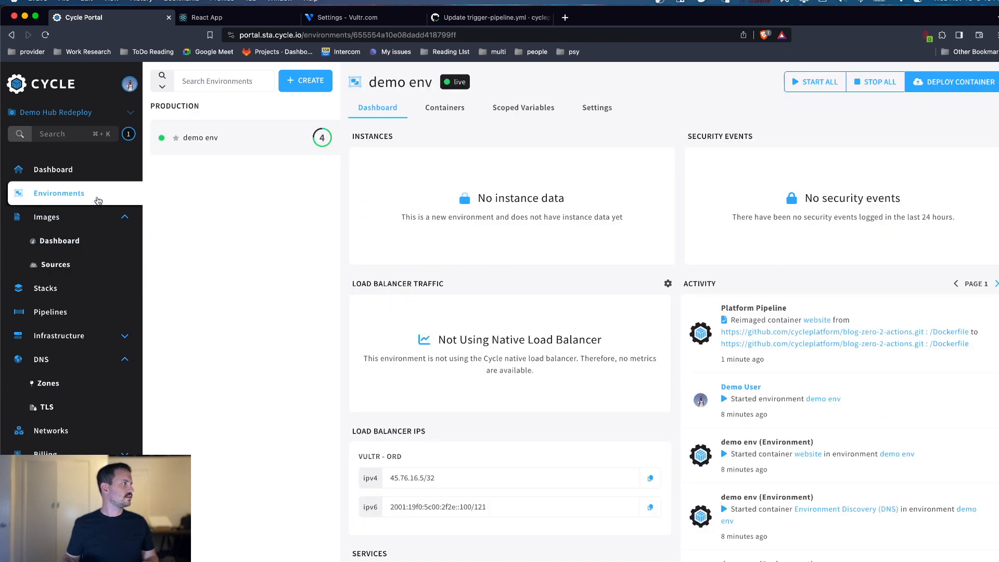
left_click(444, 111)
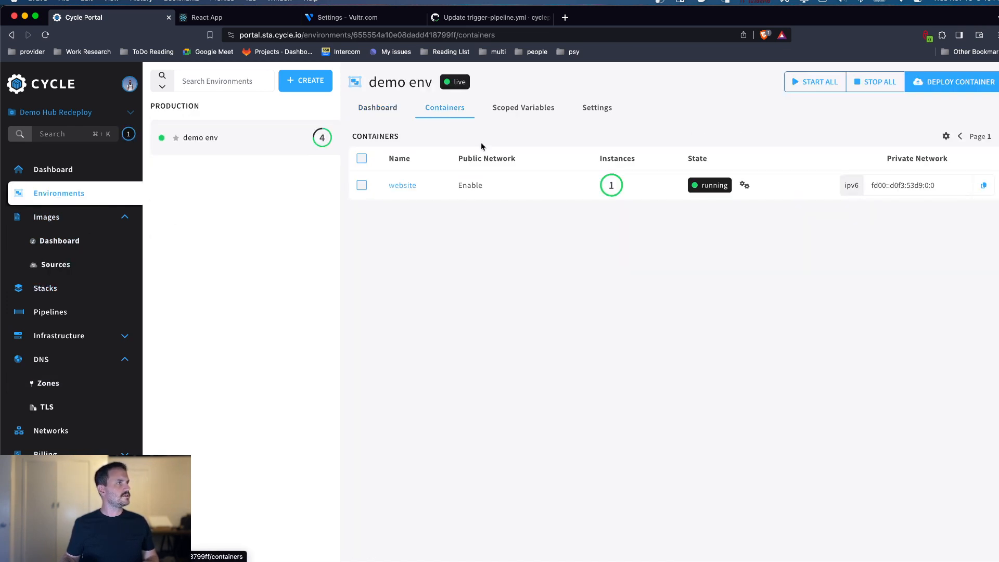
left_click(394, 187)
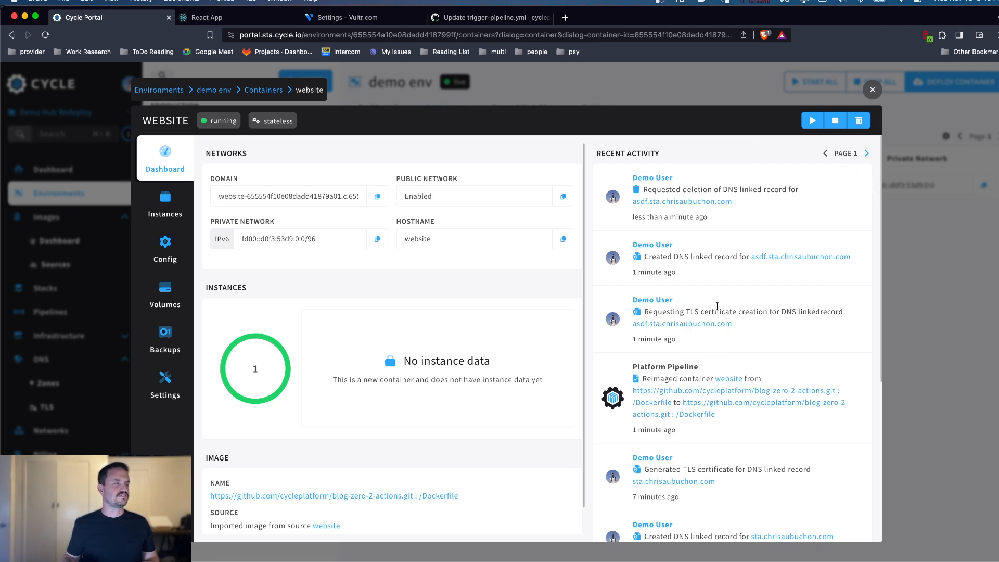
left_click(872, 90)
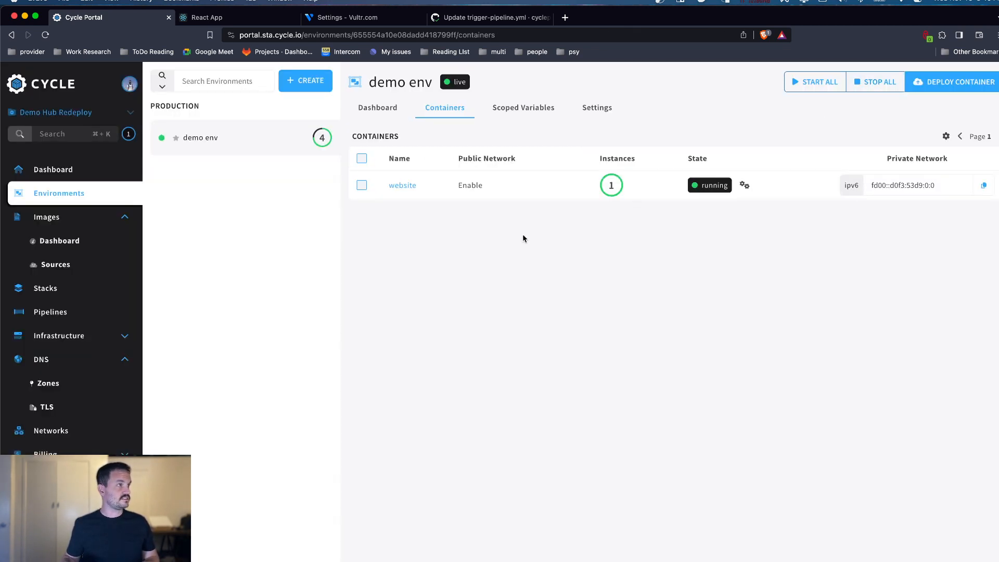
Step: Check the reimage pipeline's run history and view the deployed React website
left_click(47, 319)
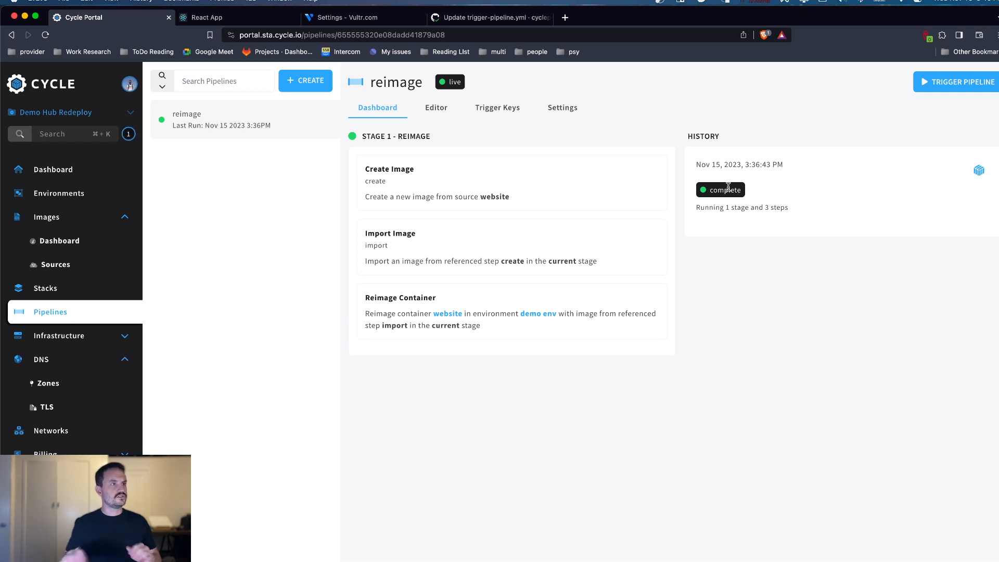
left_click(215, 15)
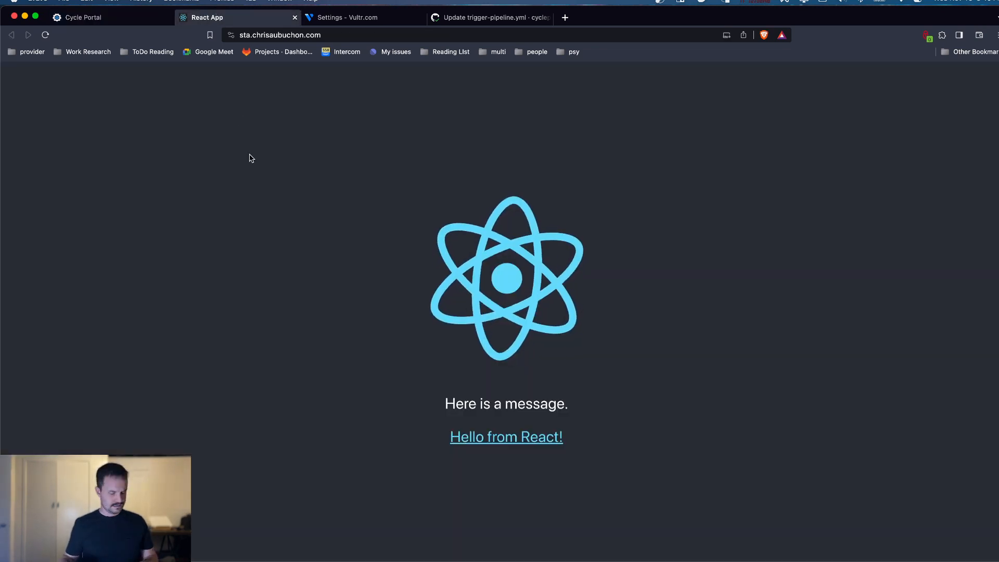